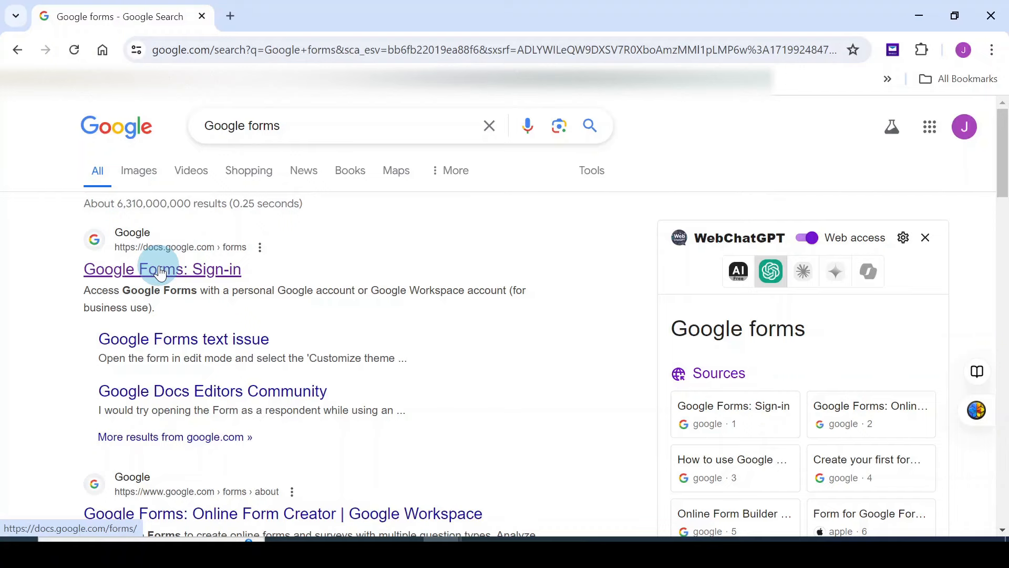
Go from the Google search results to Google Forms through the Google apps grid
{"action": "left_click", "coordinate": [931, 131]}
{"action": "scroll", "coordinate": [937, 276], "scroll_direction": "down", "scroll_amount": 9}
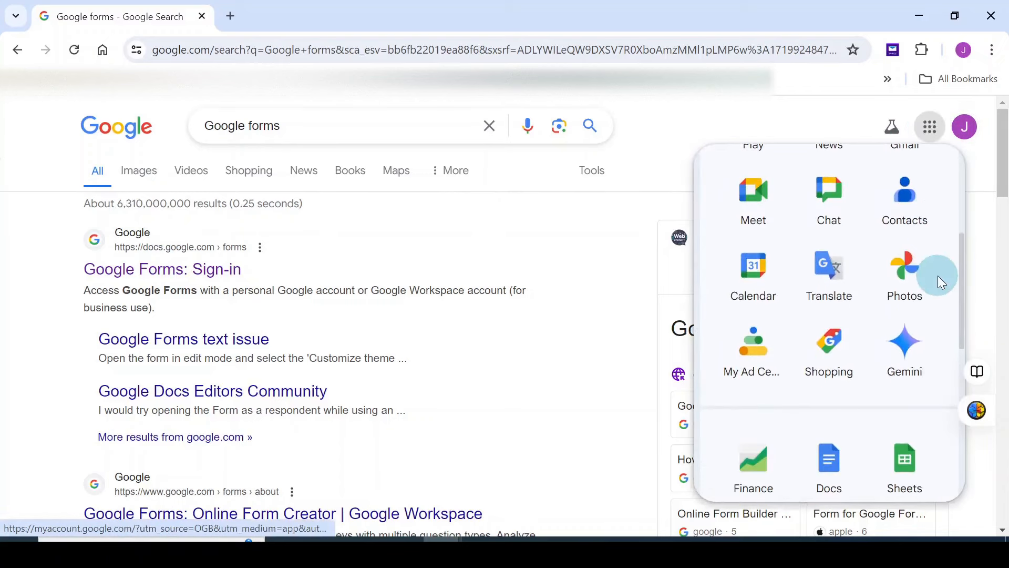
{"action": "scroll", "coordinate": [938, 276], "scroll_direction": "down", "scroll_amount": 5}
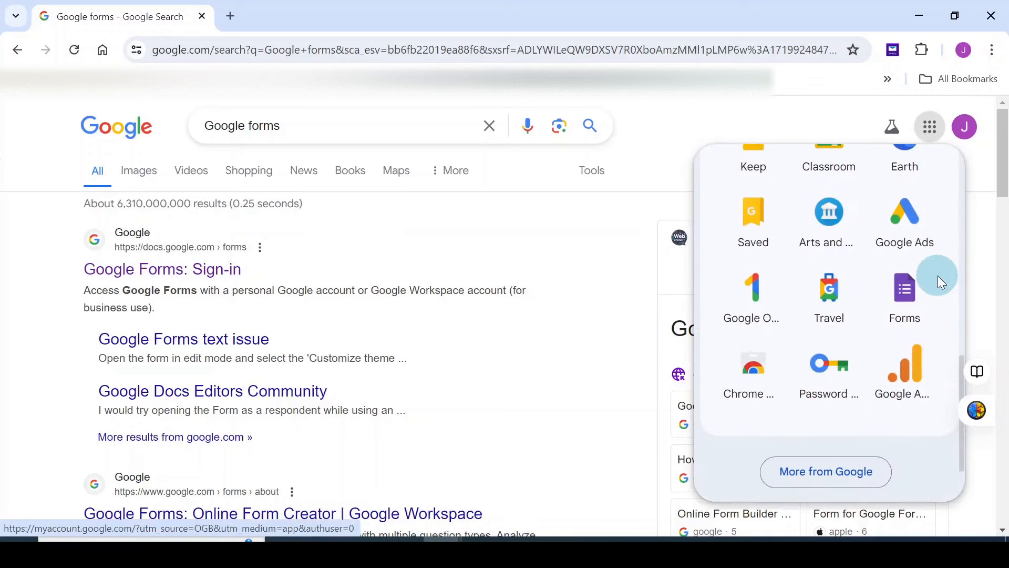
{"action": "left_click", "coordinate": [904, 297]}
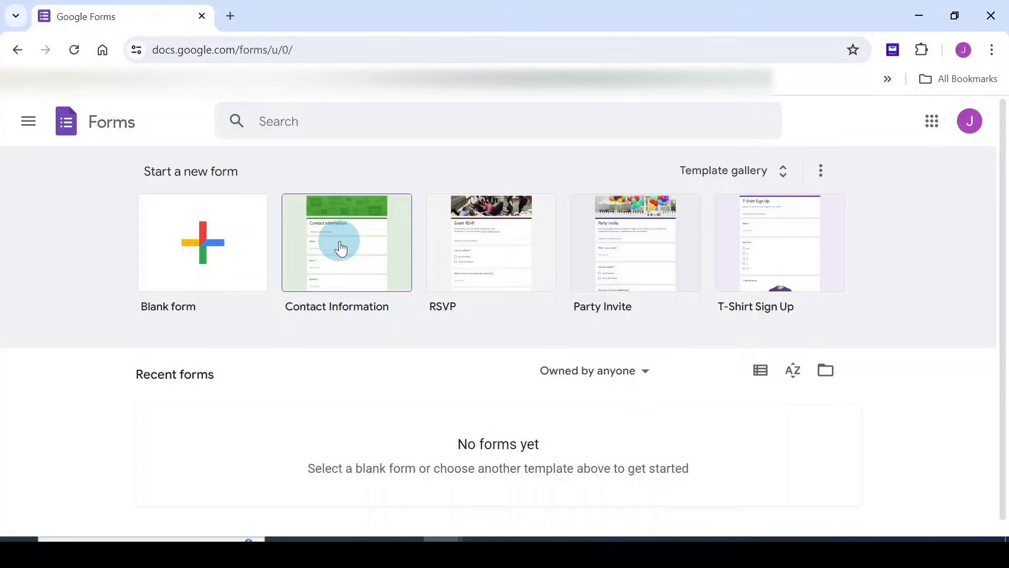
Create a new blank form and dismiss the 'Style your text' notice
{"action": "left_click", "coordinate": [202, 247]}
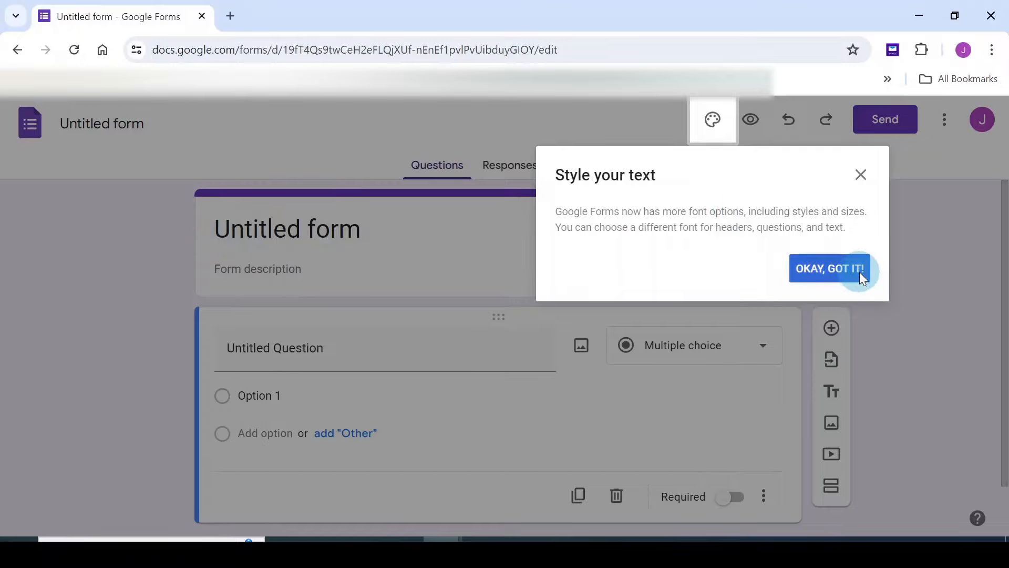
{"action": "left_click", "coordinate": [830, 269]}
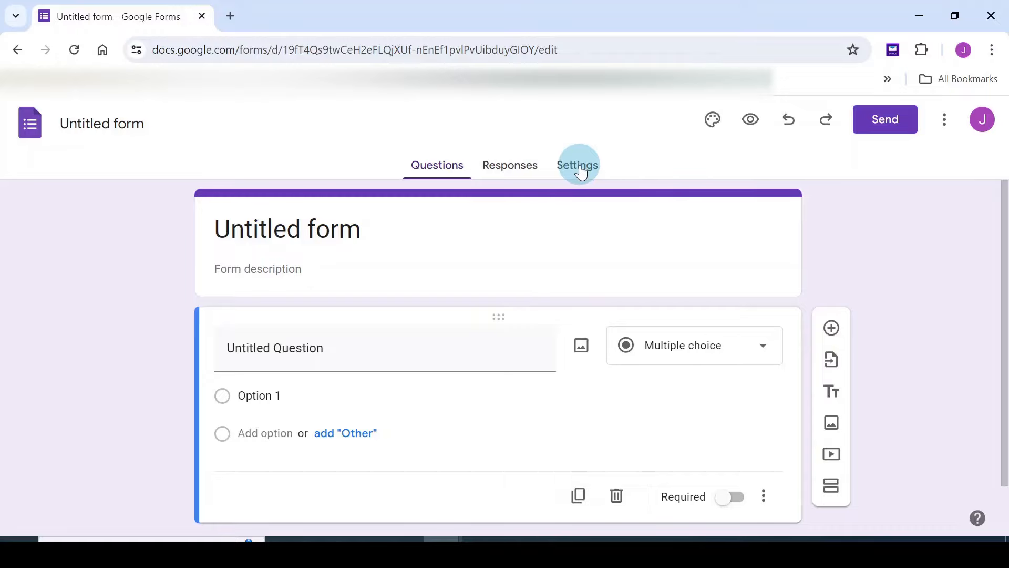
{"action": "left_click", "coordinate": [713, 125]}
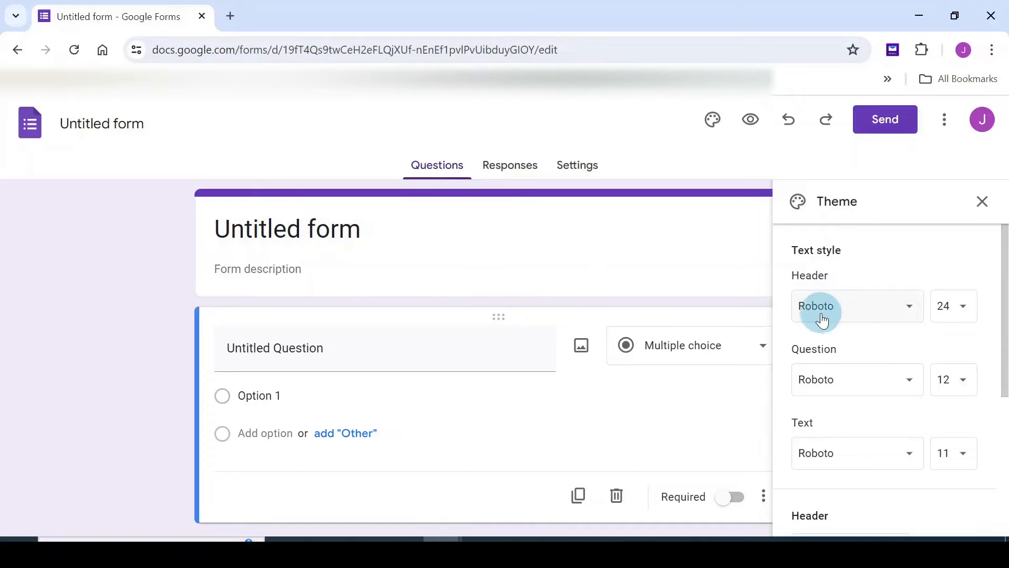
Keep the Roboto header font and pick a teal theme colour with the lightest teal background
{"action": "left_click", "coordinate": [911, 318]}
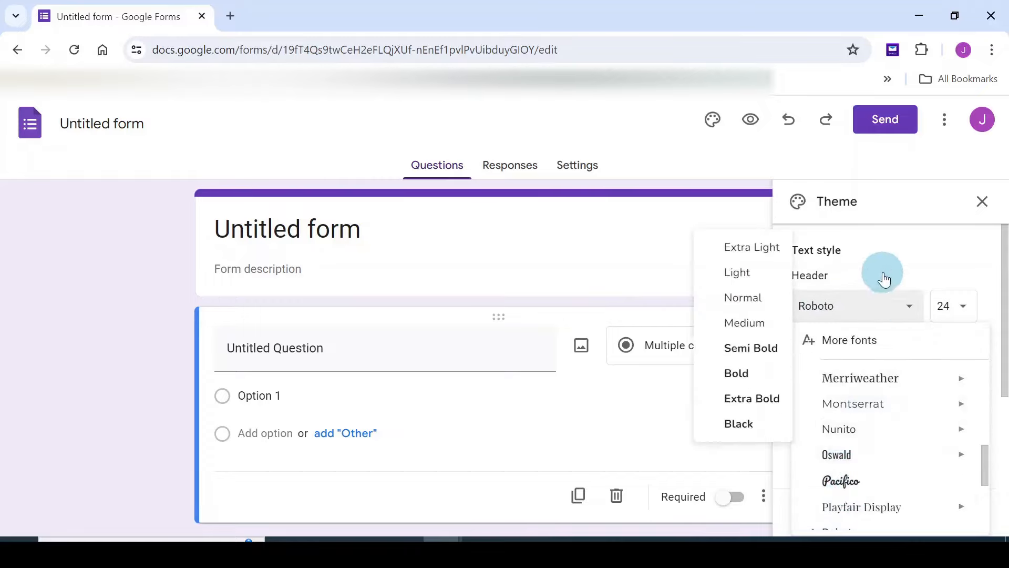
{"action": "left_click", "coordinate": [885, 261]}
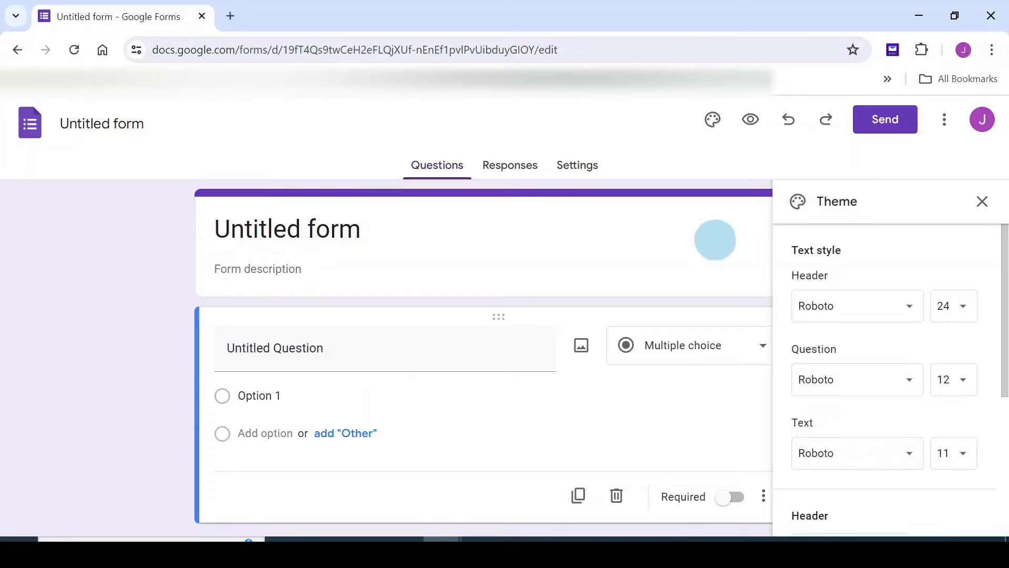
{"action": "scroll", "coordinate": [922, 304], "scroll_direction": "down", "scroll_amount": 1}
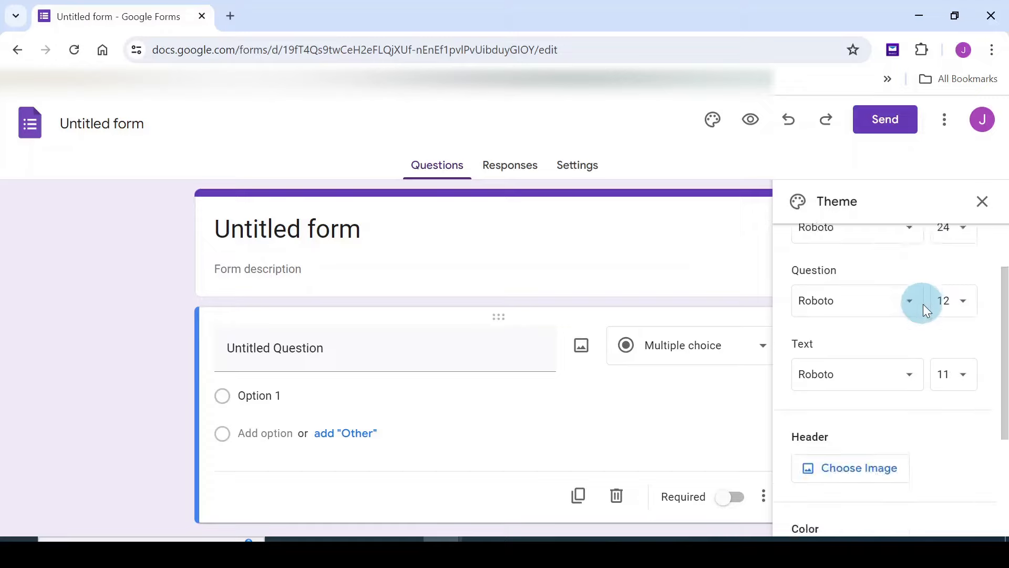
{"action": "scroll", "coordinate": [924, 310], "scroll_direction": "up", "scroll_amount": 1}
{"action": "scroll", "coordinate": [845, 408], "scroll_direction": "down", "scroll_amount": 3}
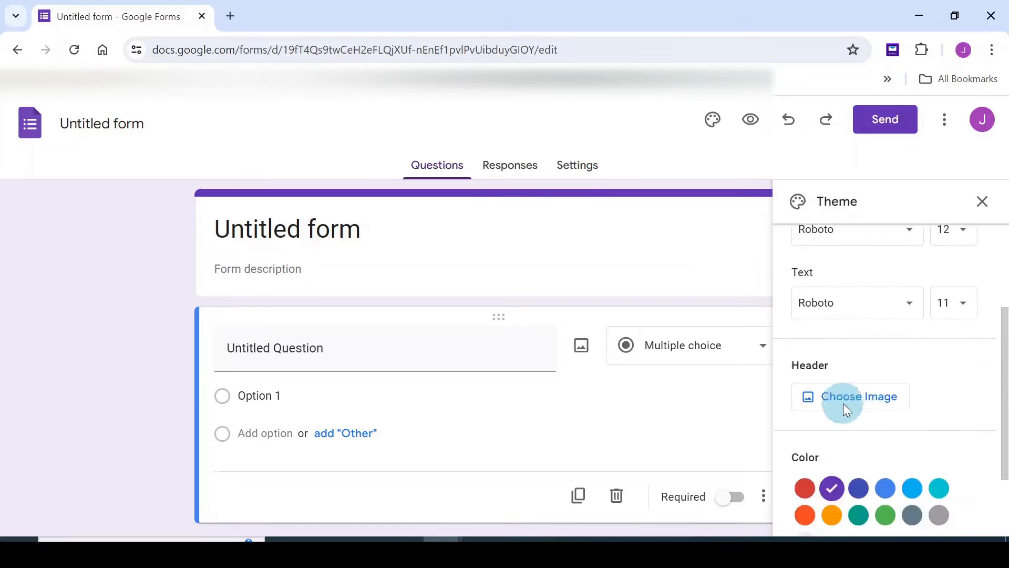
{"action": "scroll", "coordinate": [922, 387], "scroll_direction": "down", "scroll_amount": 2}
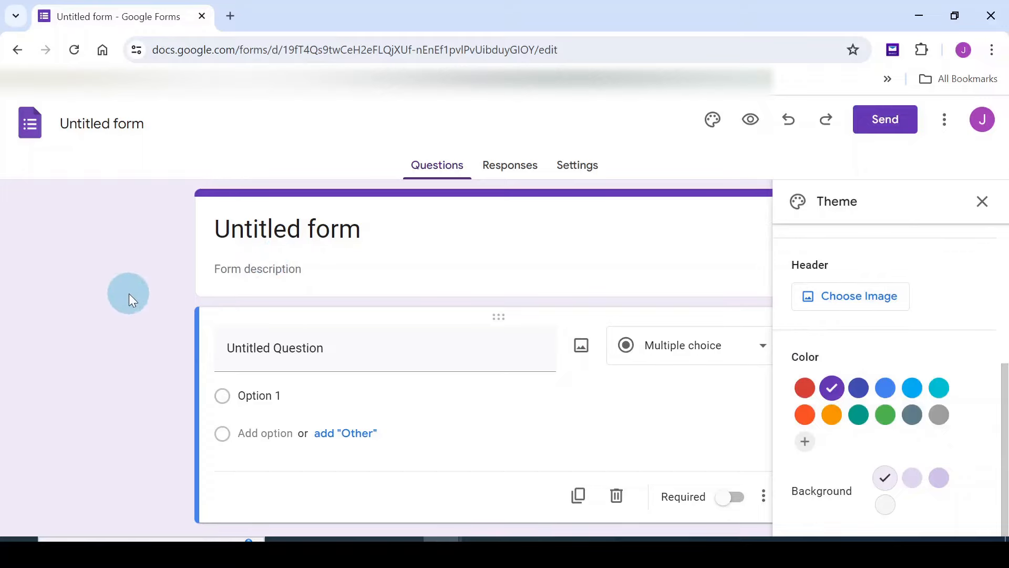
{"action": "left_click", "coordinate": [805, 389]}
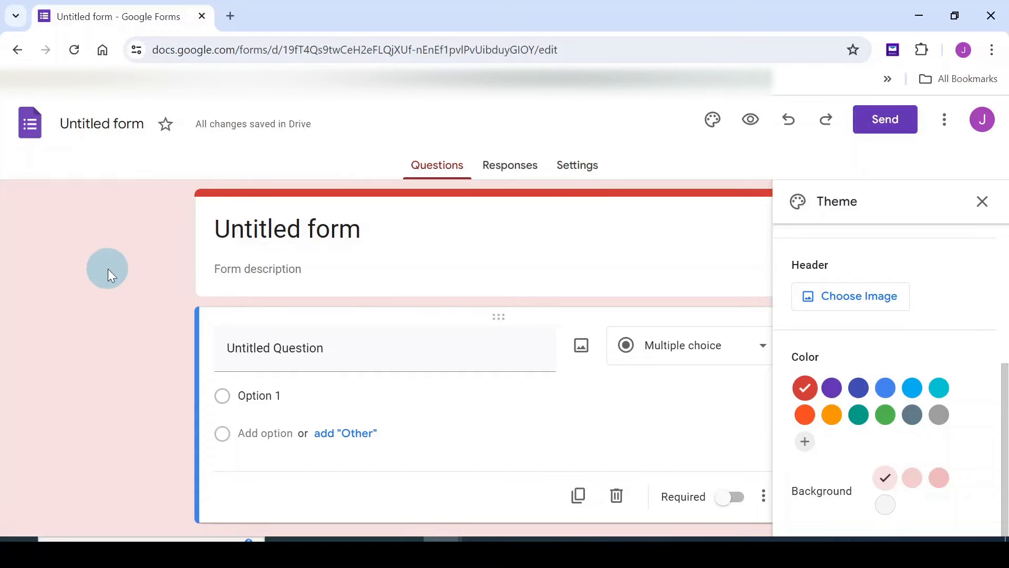
{"action": "left_click", "coordinate": [861, 417]}
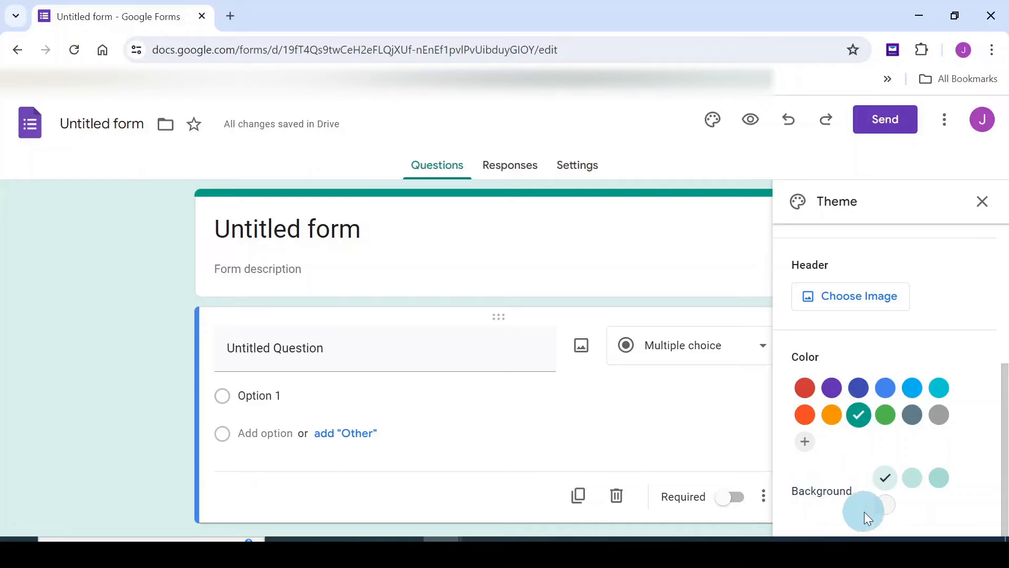
{"action": "left_click", "coordinate": [888, 508]}
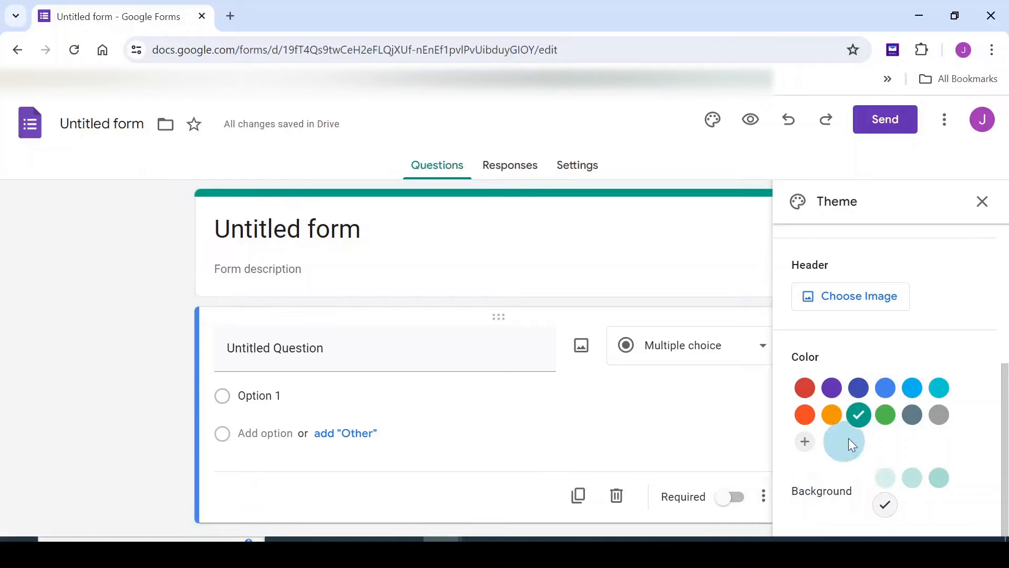
{"action": "left_click", "coordinate": [885, 477]}
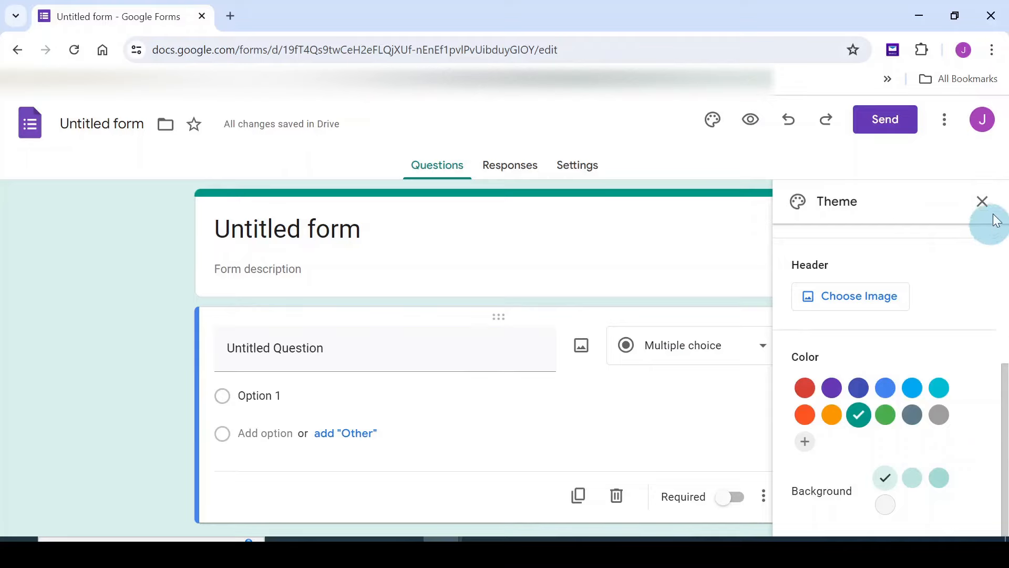
{"action": "left_click", "coordinate": [982, 203]}
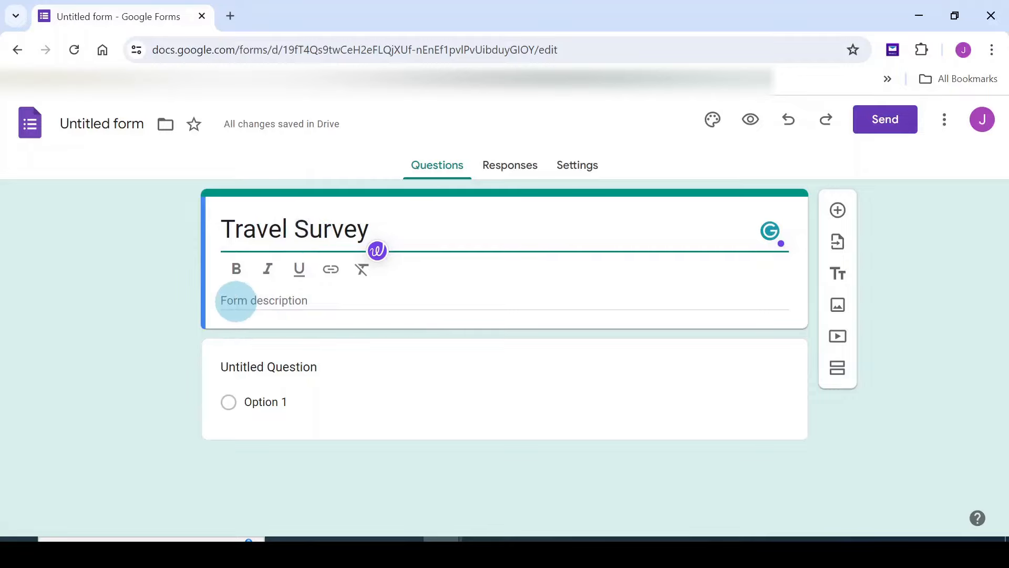
Paste the thank-you paragraph promising confidential responses into the form description
{"action": "left_click", "coordinate": [483, 555]}
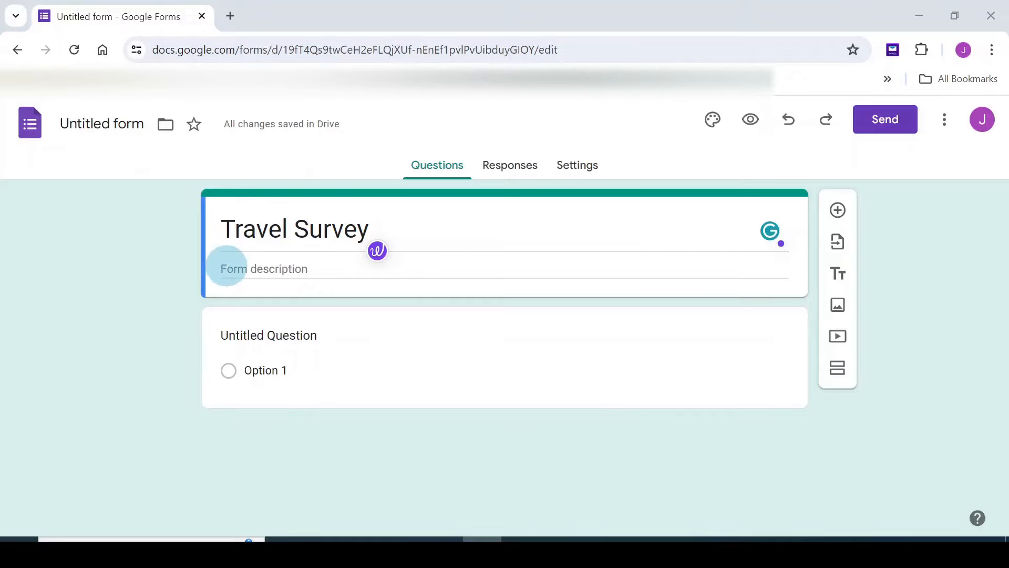
{"action": "left_click", "coordinate": [226, 268]}
{"action": "left_click", "coordinate": [226, 268]}
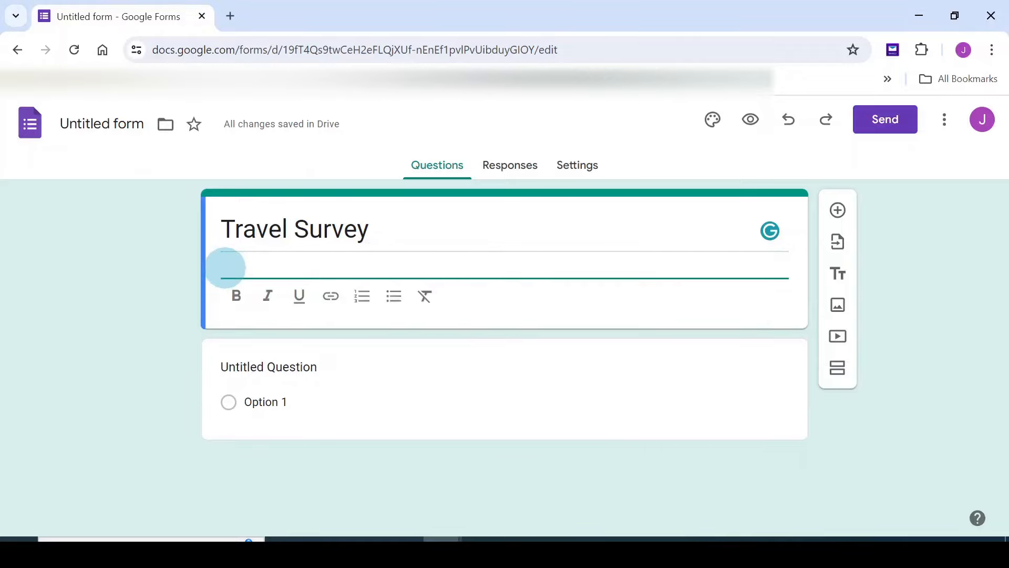
{"action": "type", "text": "Thank you for taking the time to participate in this travel survey. Your feedback will help us improve our services and better understand your travel preferences. All responses will remain confidential."}
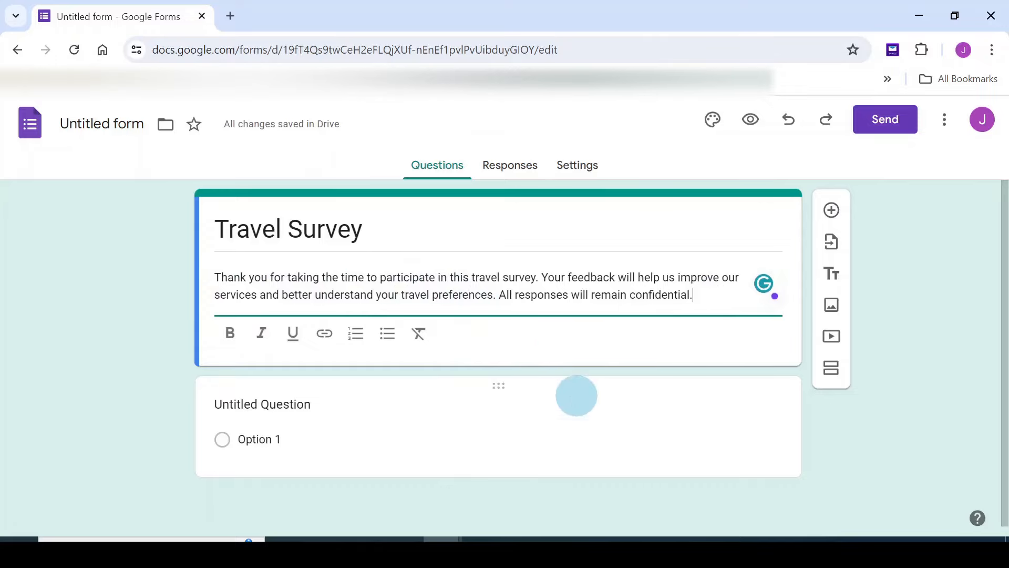
{"action": "left_click", "coordinate": [577, 395]}
Make 'What is your full name?' a required Paragraph question, then add a new question
{"action": "scroll", "coordinate": [615, 447], "scroll_direction": "down", "scroll_amount": 2}
{"action": "type", "text": "What is your full name?"}
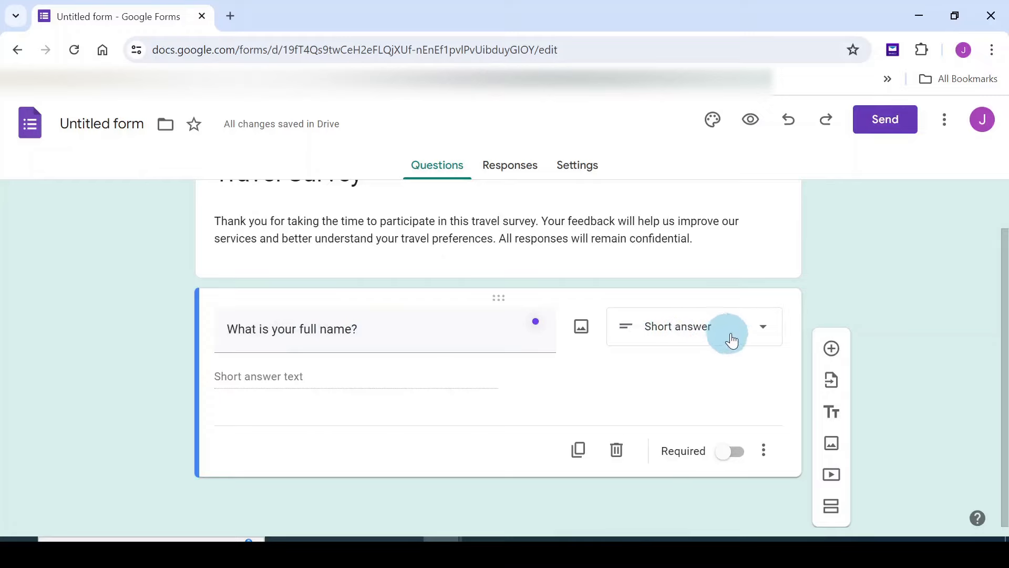
{"action": "left_click", "coordinate": [767, 335]}
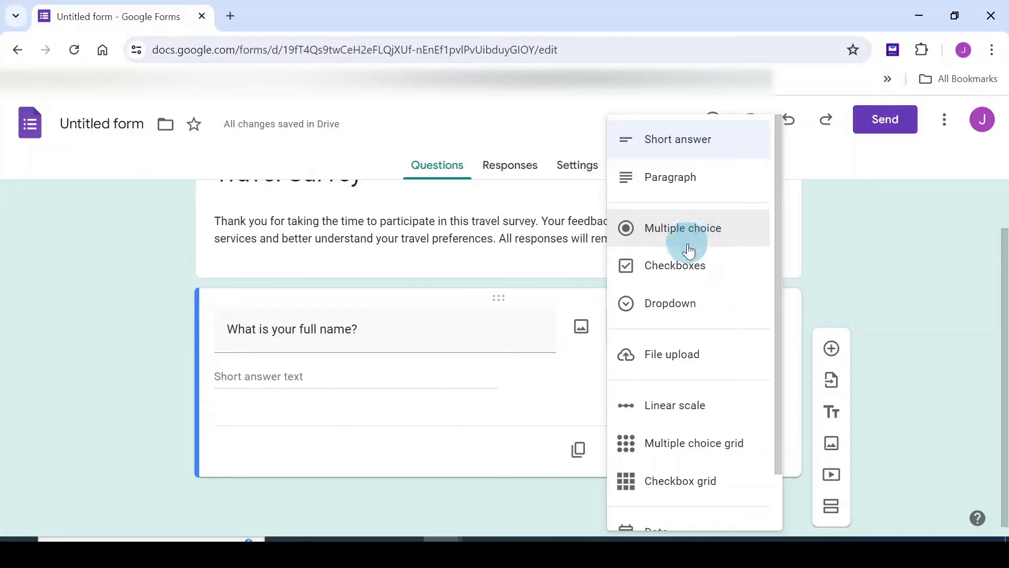
{"action": "left_click", "coordinate": [781, 345]}
{"action": "left_click", "coordinate": [765, 333]}
{"action": "left_click", "coordinate": [676, 185]}
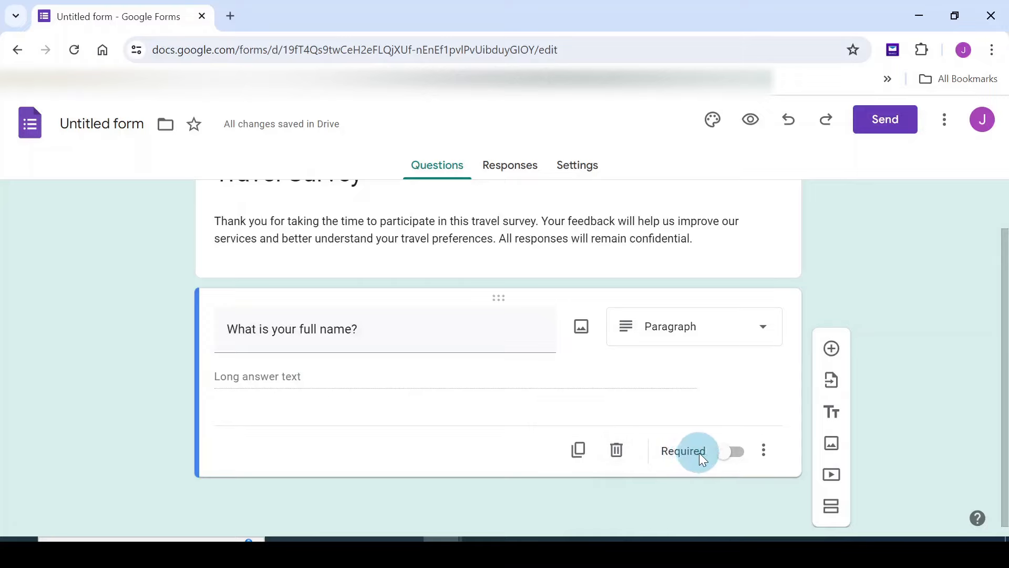
{"action": "left_click", "coordinate": [738, 453]}
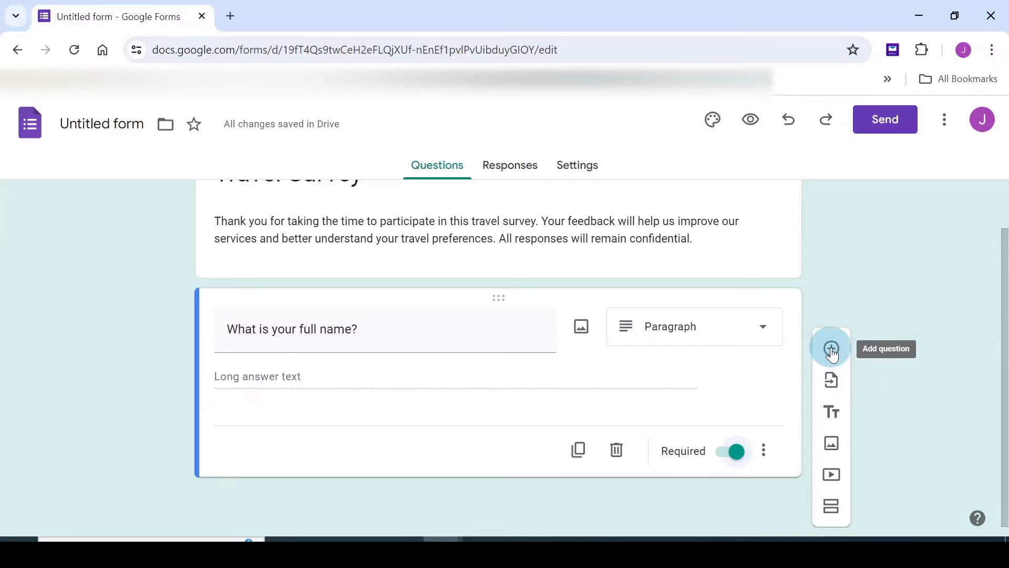
{"action": "left_click", "coordinate": [831, 349]}
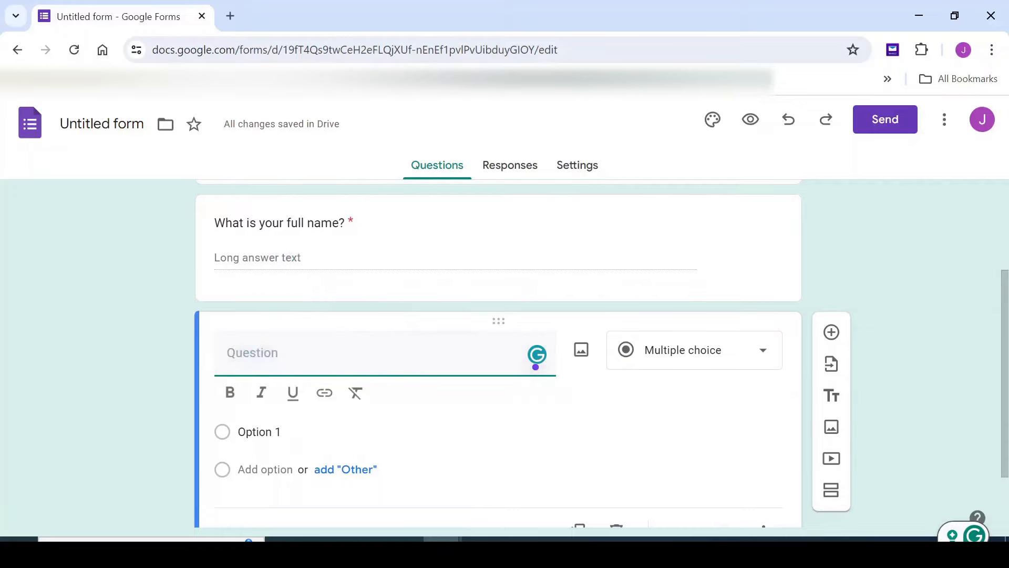
Title the question 'What is your age group?' with 18-24 as the first choice
{"action": "left_click", "coordinate": [482, 539]}
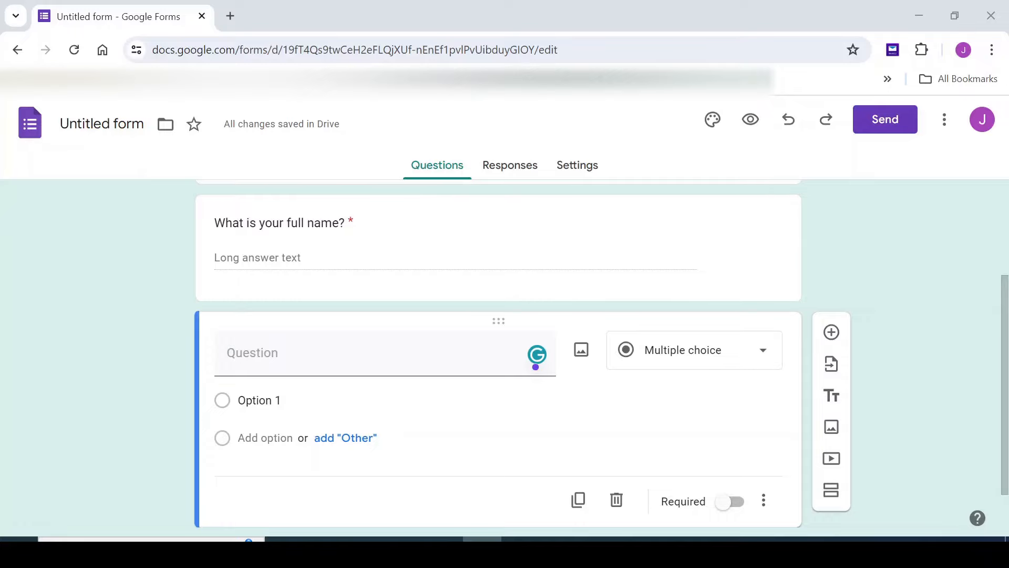
{"action": "left_click", "coordinate": [304, 395]}
{"action": "type", "text": "What is your age group?"}
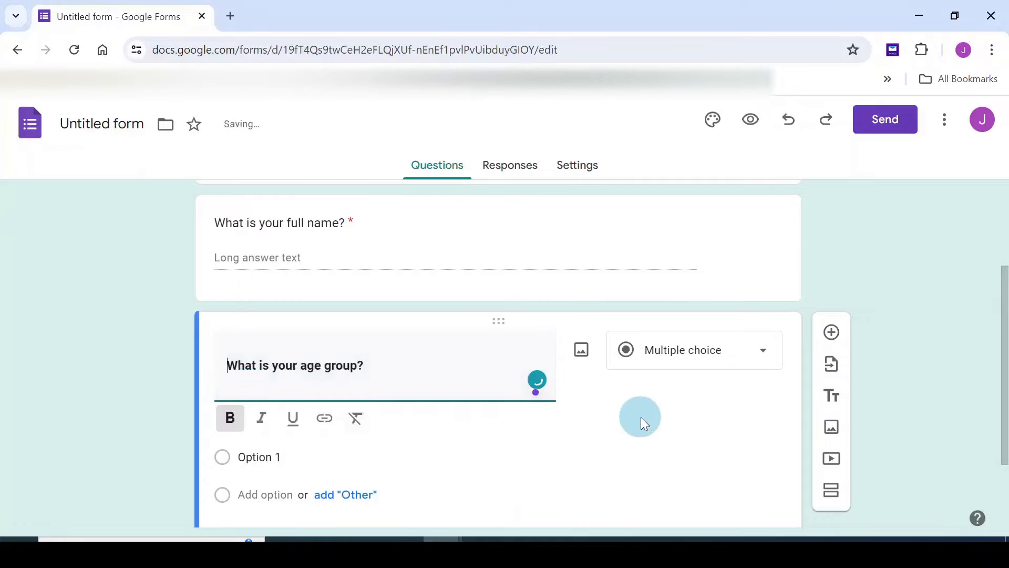
{"action": "scroll", "coordinate": [641, 415], "scroll_direction": "down", "scroll_amount": 1}
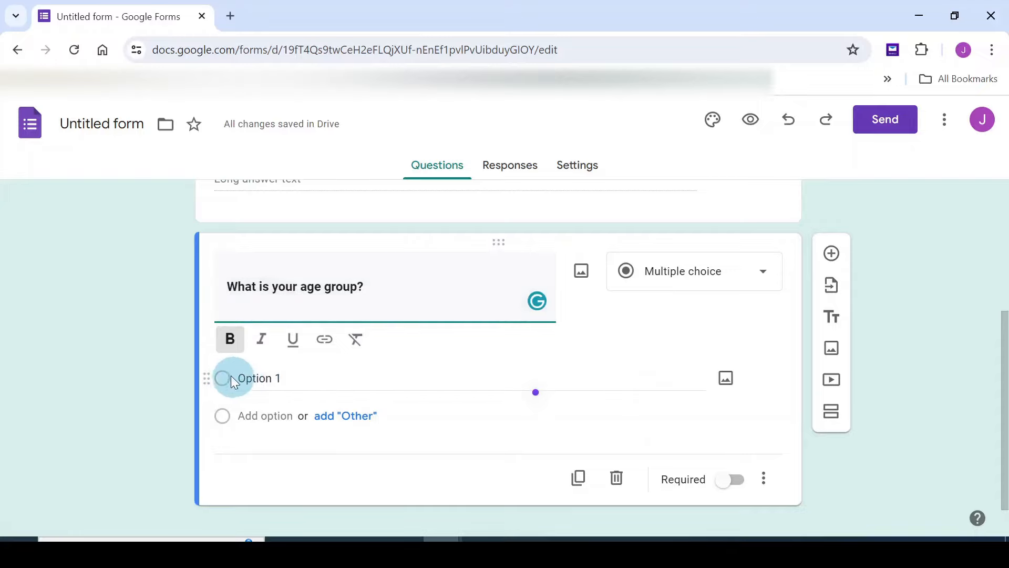
{"action": "left_click", "coordinate": [289, 379]}
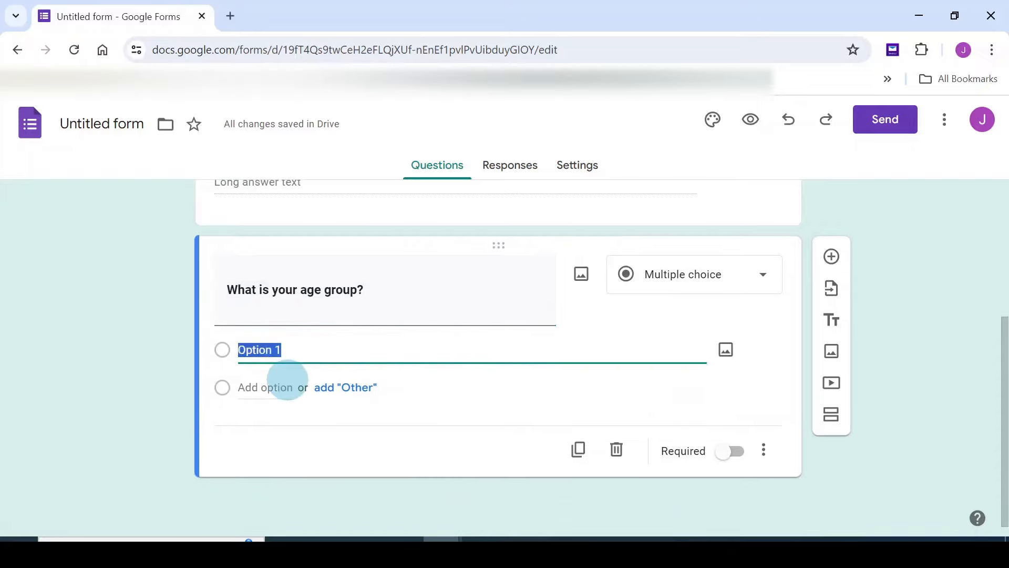
{"action": "key", "text": "BackSpace"}
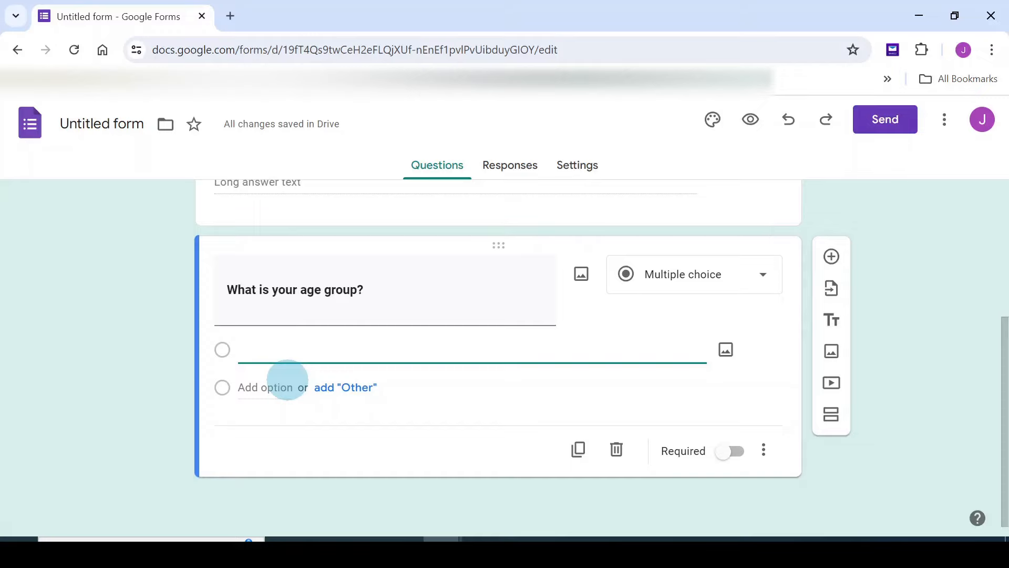
{"action": "type", "text": "18-24"}
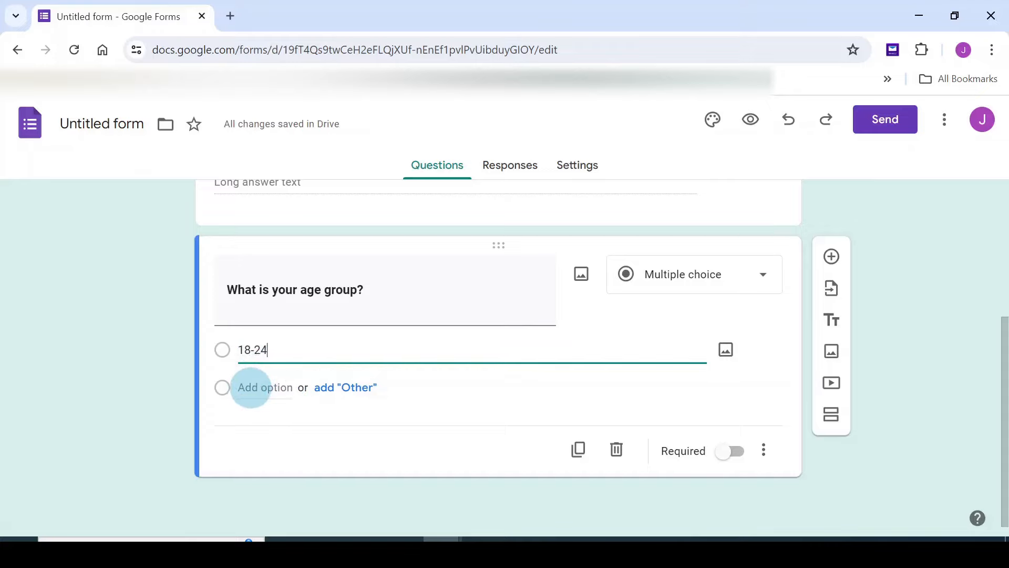
Add the choices 25-34, 35-44, 45-54 and Other, then a new question below
{"action": "left_click", "coordinate": [251, 387]}
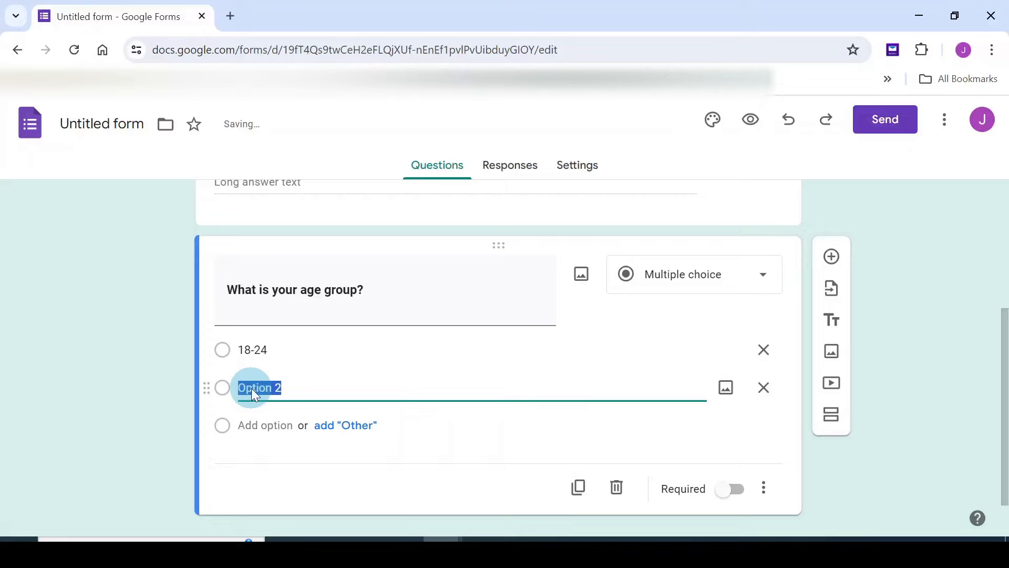
{"action": "type", "text": "25-34"}
{"action": "left_click", "coordinate": [261, 424]}
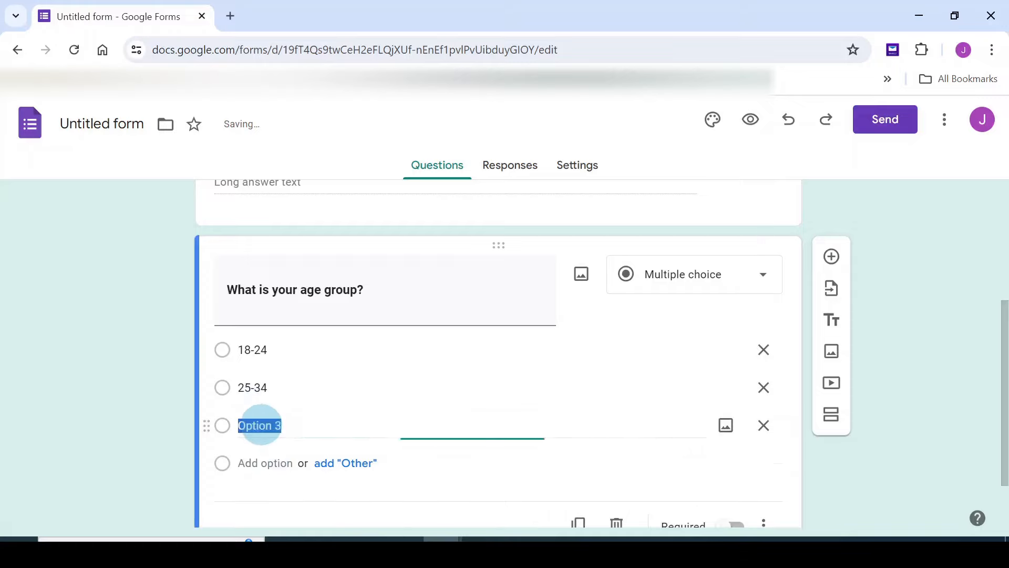
{"action": "type", "text": "35"}
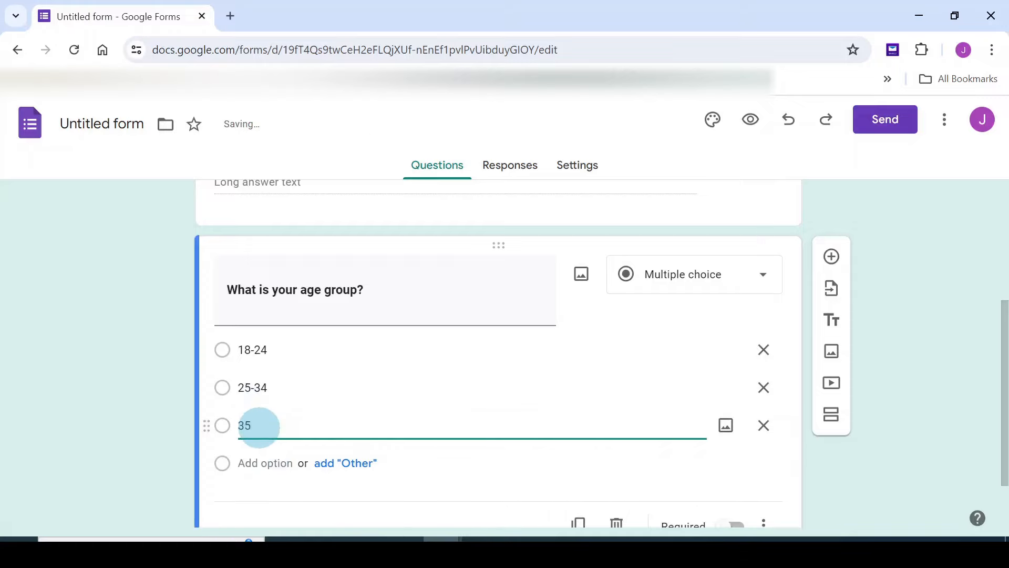
{"action": "type", "text": "-44"}
{"action": "left_click", "coordinate": [255, 462]}
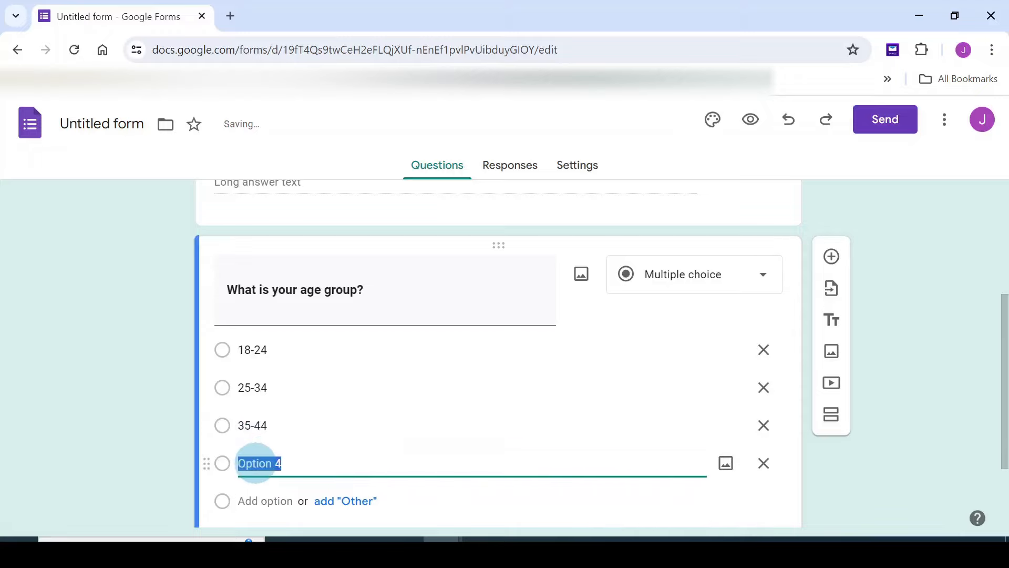
{"action": "type", "text": "45"}
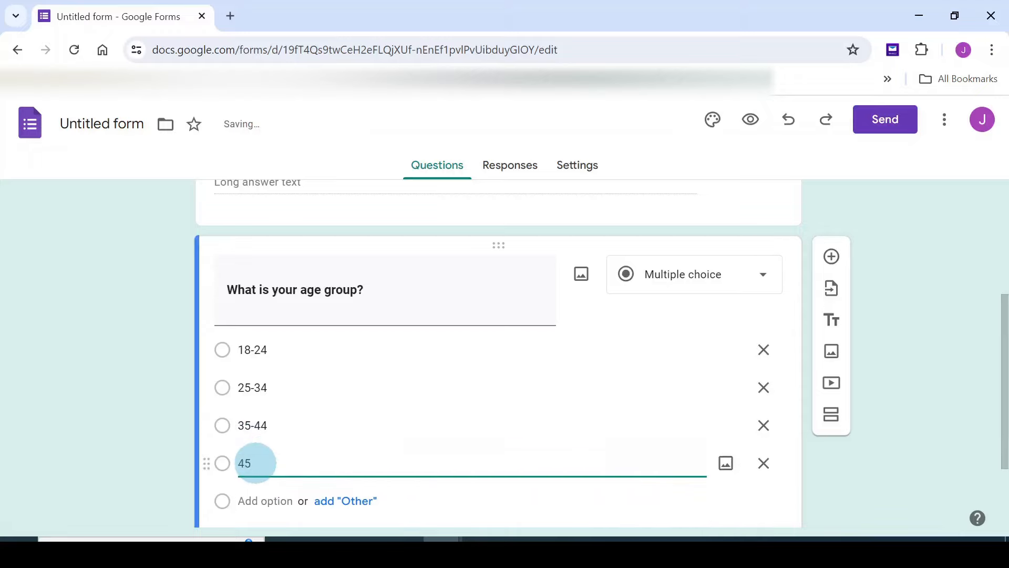
{"action": "type", "text": "-54"}
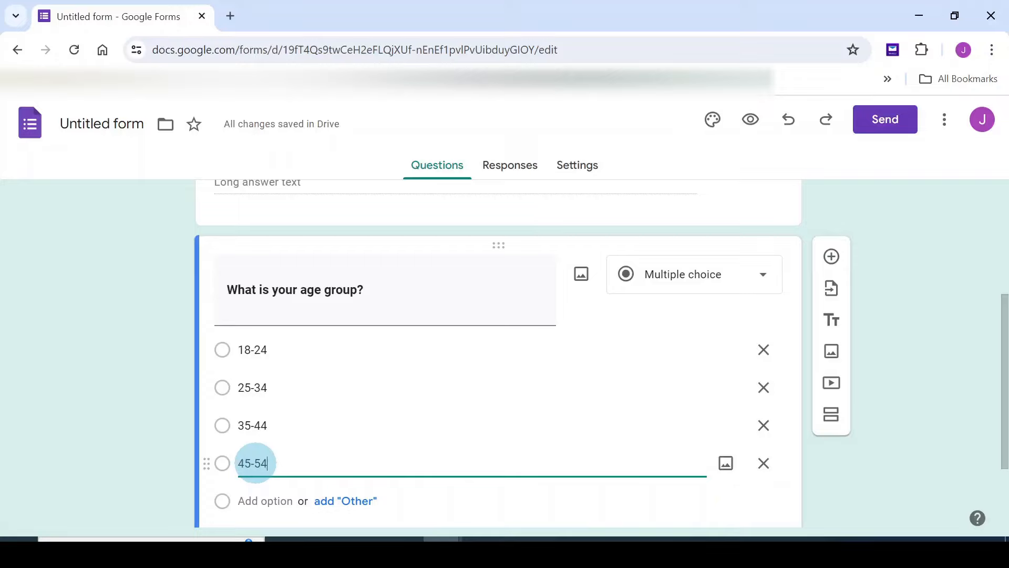
{"action": "scroll", "coordinate": [290, 441], "scroll_direction": "down", "scroll_amount": 2}
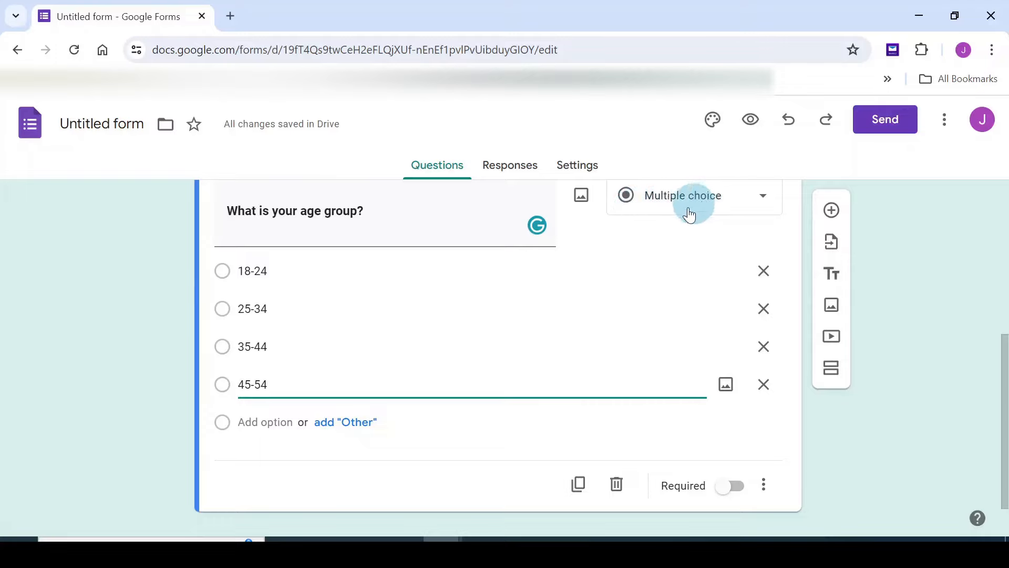
{"action": "left_click", "coordinate": [347, 425]}
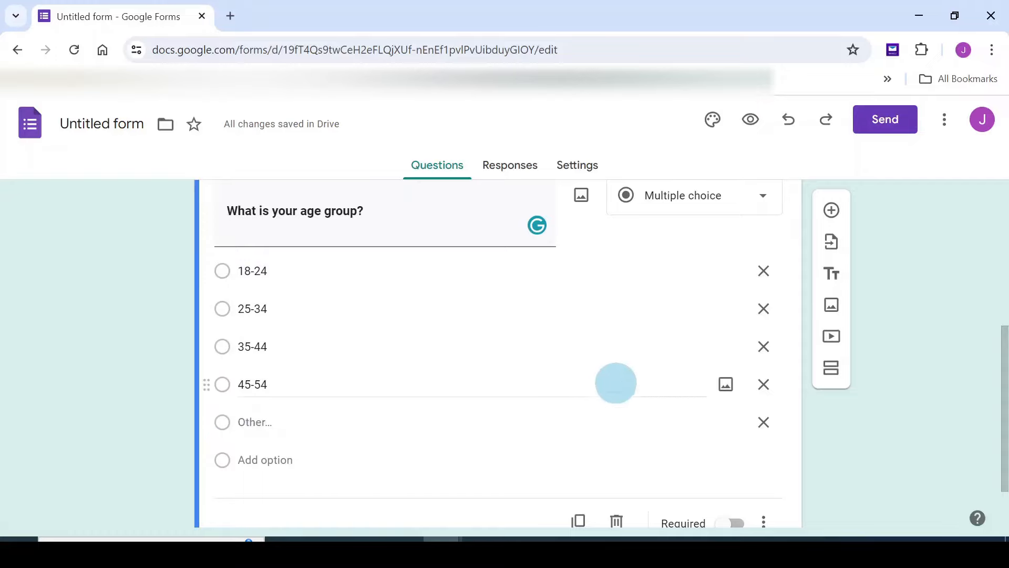
{"action": "scroll", "coordinate": [620, 373], "scroll_direction": "down", "scroll_amount": 2}
{"action": "scroll", "coordinate": [618, 374], "scroll_direction": "up", "scroll_amount": 2}
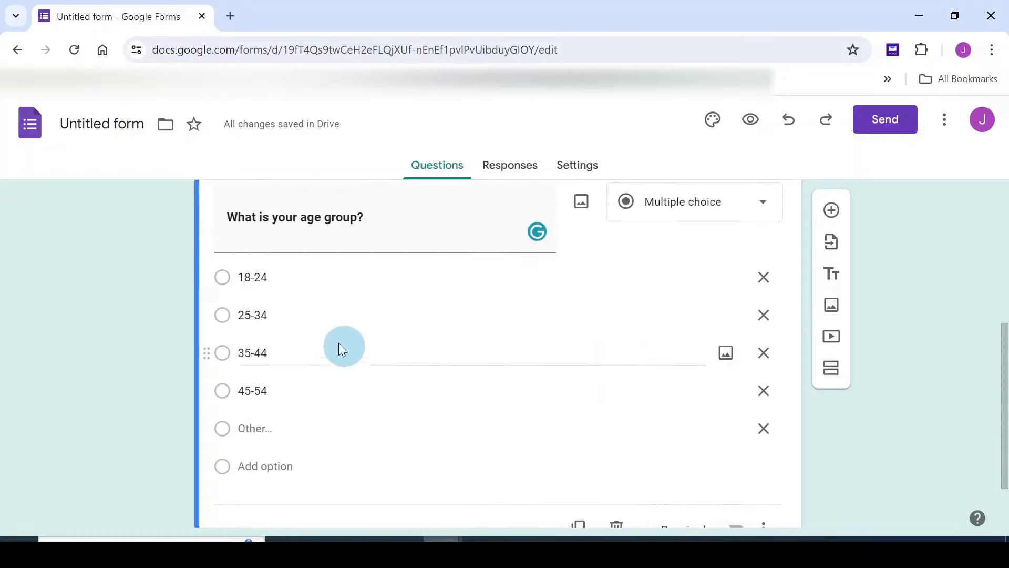
{"action": "left_click", "coordinate": [832, 210]}
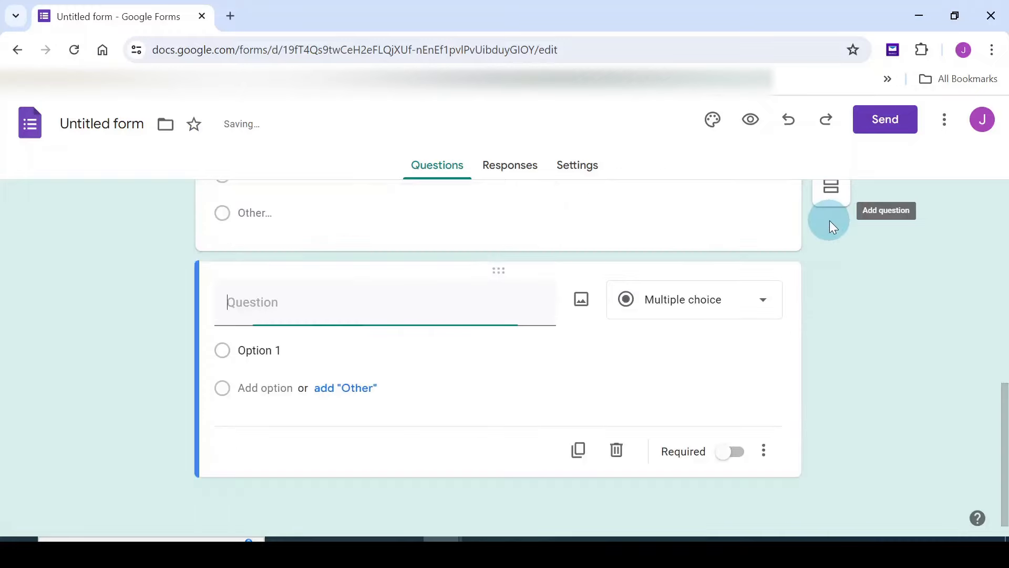
Set up 'What is your gender?' as a required question with Male, Female and Other
{"action": "left_click", "coordinate": [713, 348]}
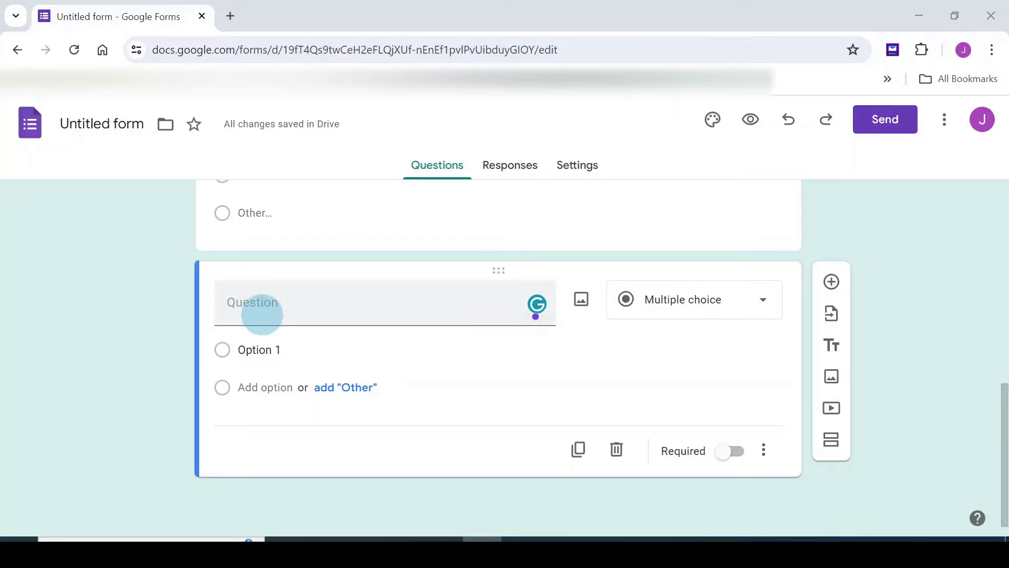
{"action": "left_click", "coordinate": [262, 314]}
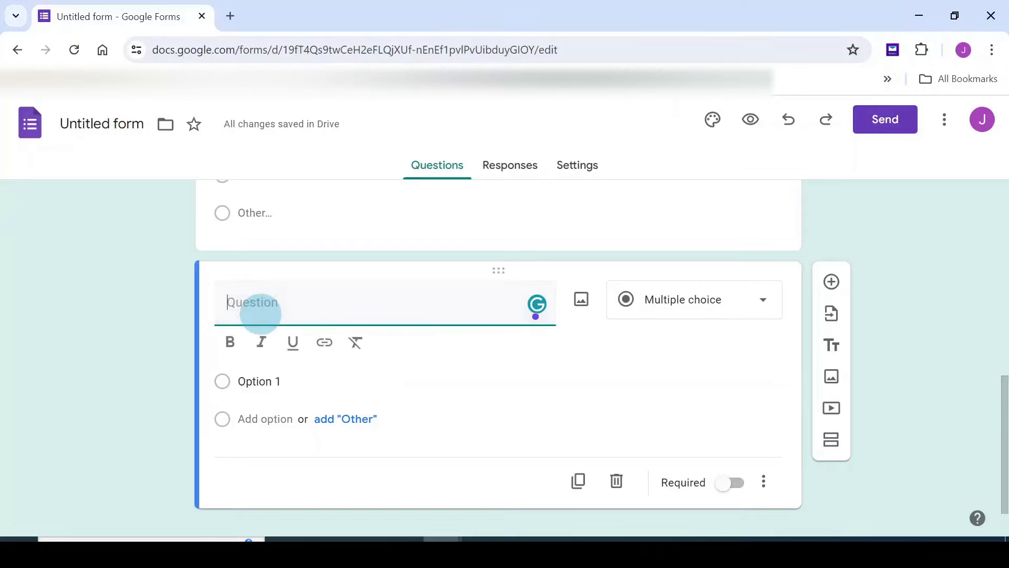
{"action": "type", "text": "What is your gender?"}
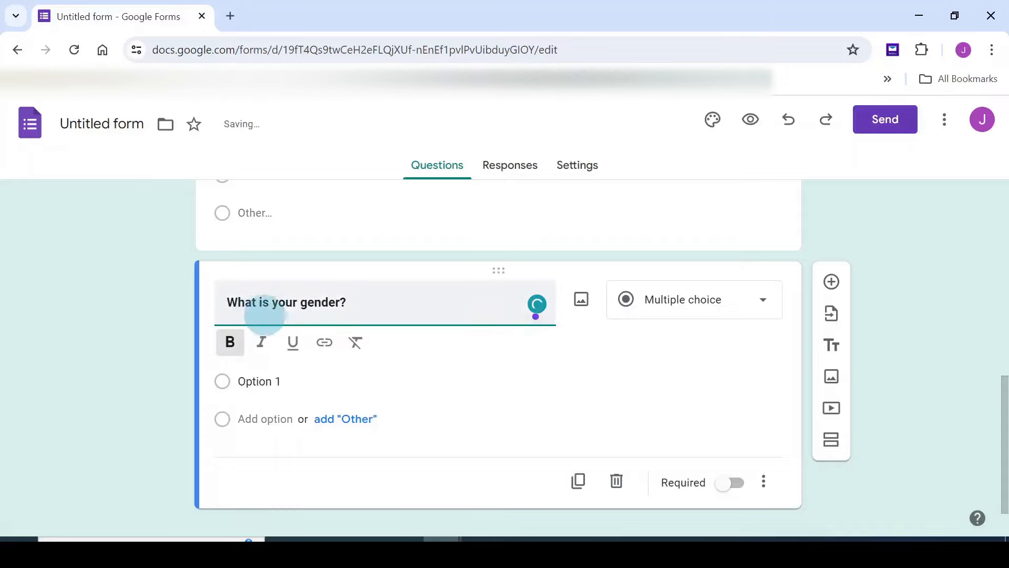
{"action": "left_click", "coordinate": [258, 382]}
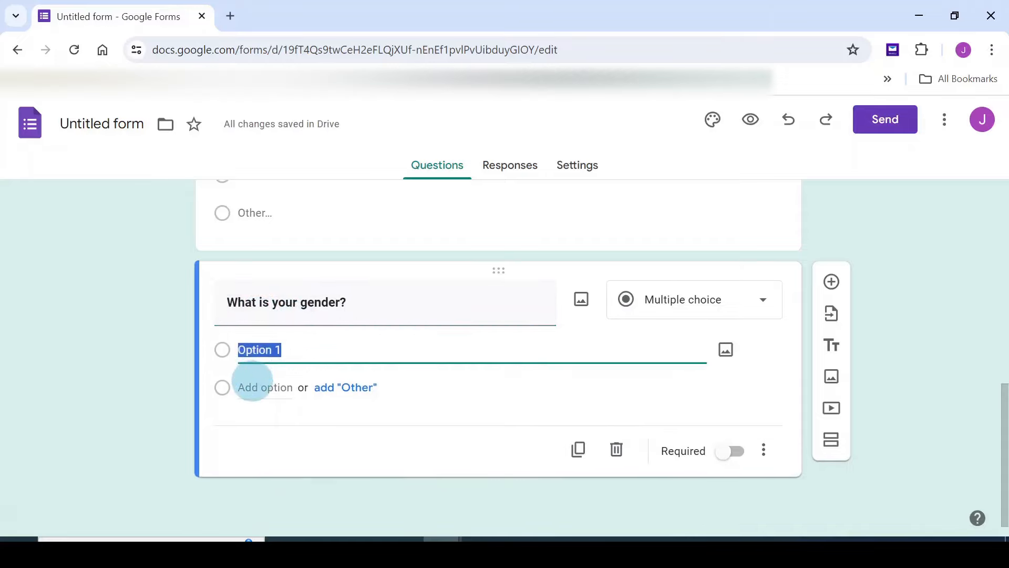
{"action": "type", "text": "Male"}
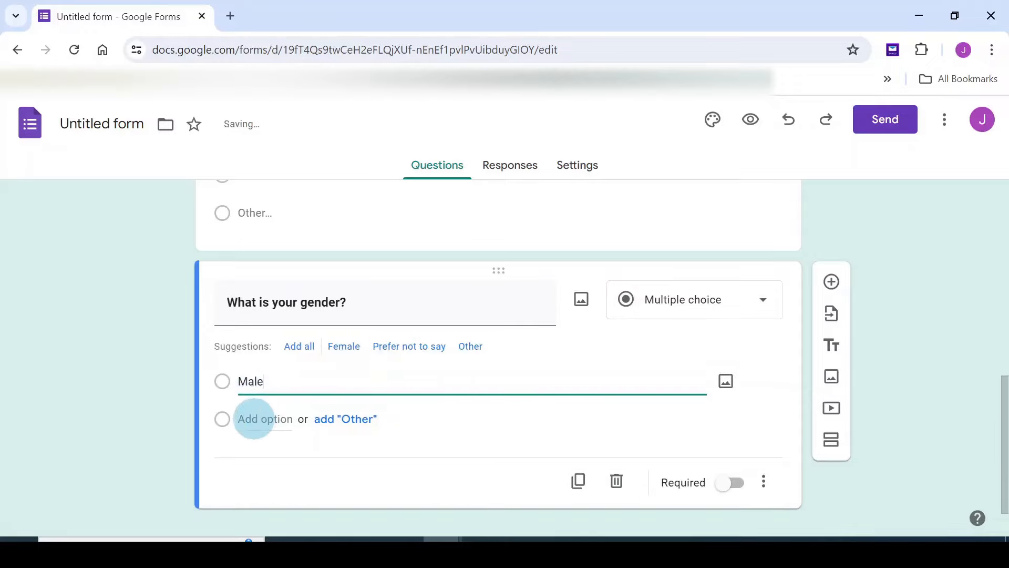
{"action": "left_click", "coordinate": [254, 419]}
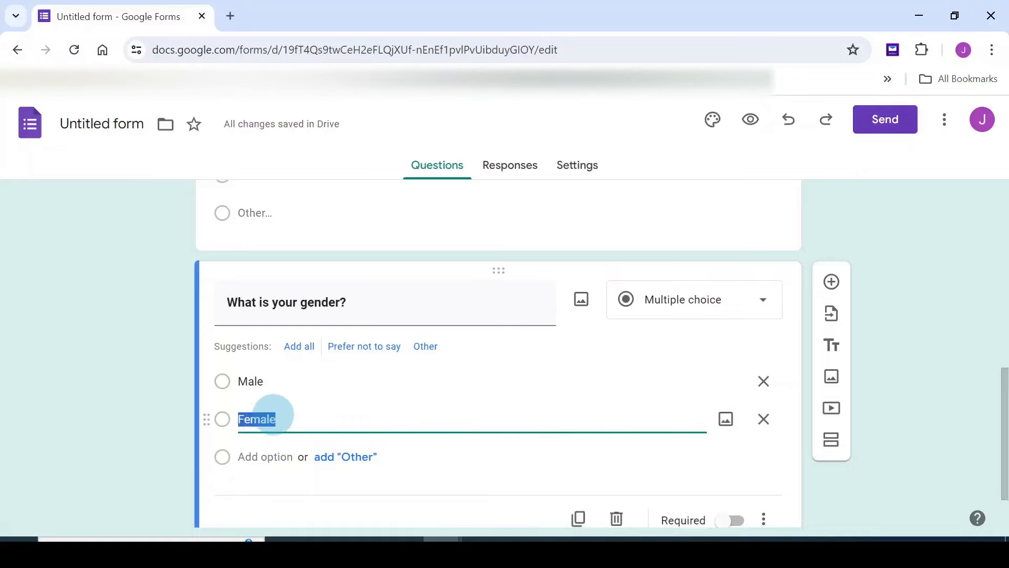
{"action": "scroll", "coordinate": [454, 415], "scroll_direction": "down", "scroll_amount": 2}
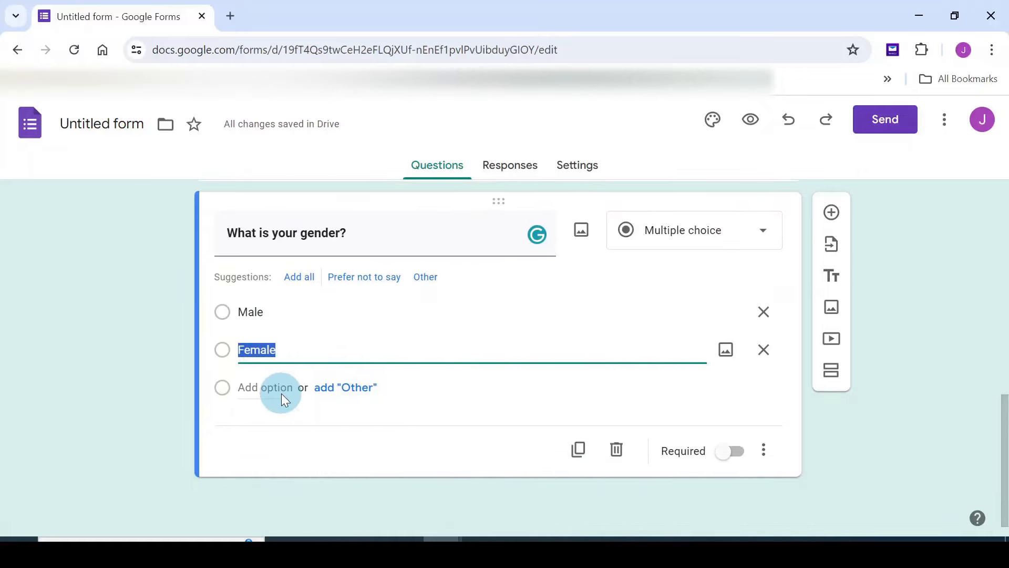
{"action": "left_click", "coordinate": [357, 388]}
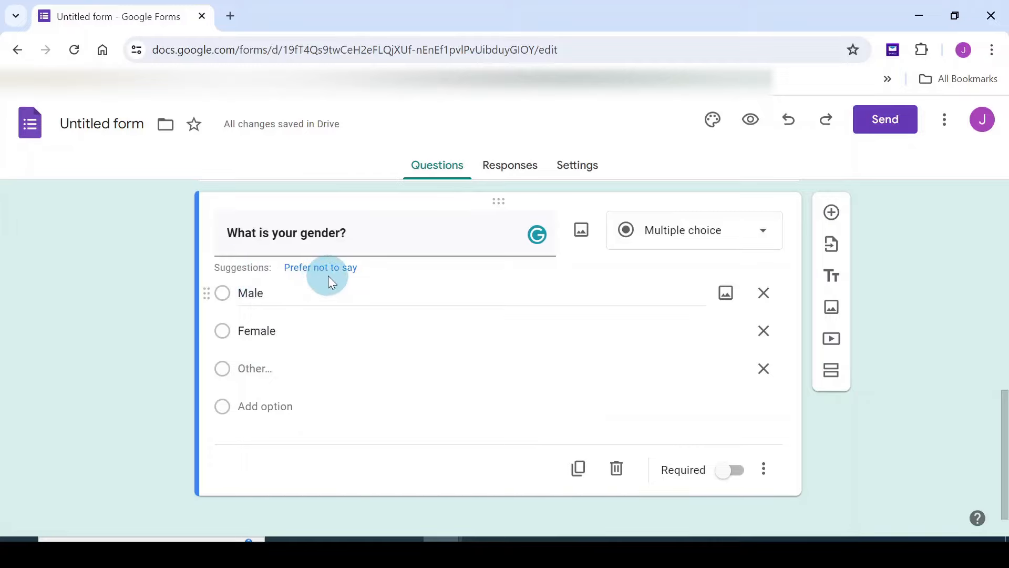
{"action": "left_click", "coordinate": [738, 479]}
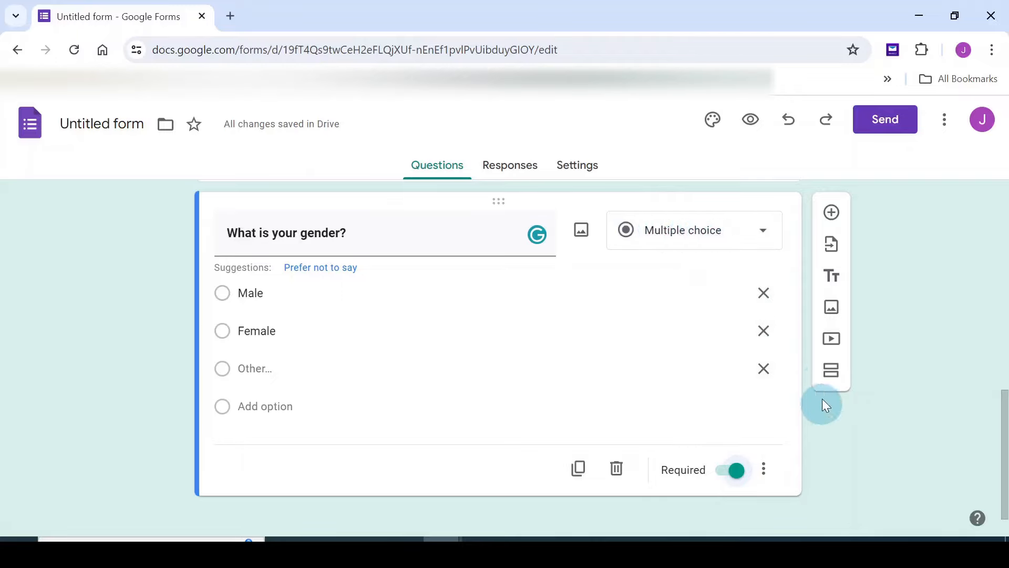
{"action": "scroll", "coordinate": [822, 408], "scroll_direction": "down", "scroll_amount": 1}
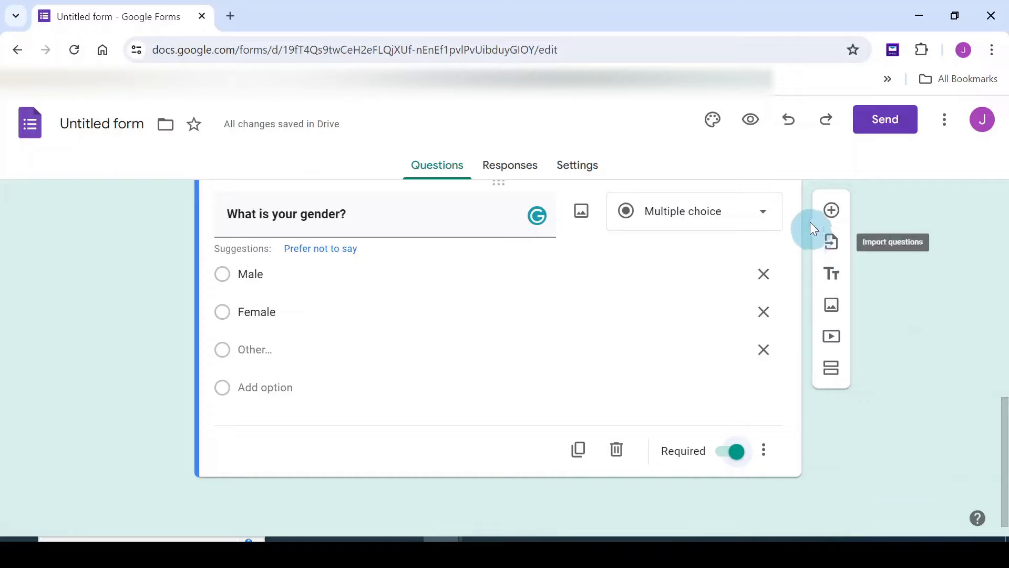
Add 'How often do you travel per year?' with choices Once a year and 2-3 times a year
{"action": "left_click", "coordinate": [832, 211]}
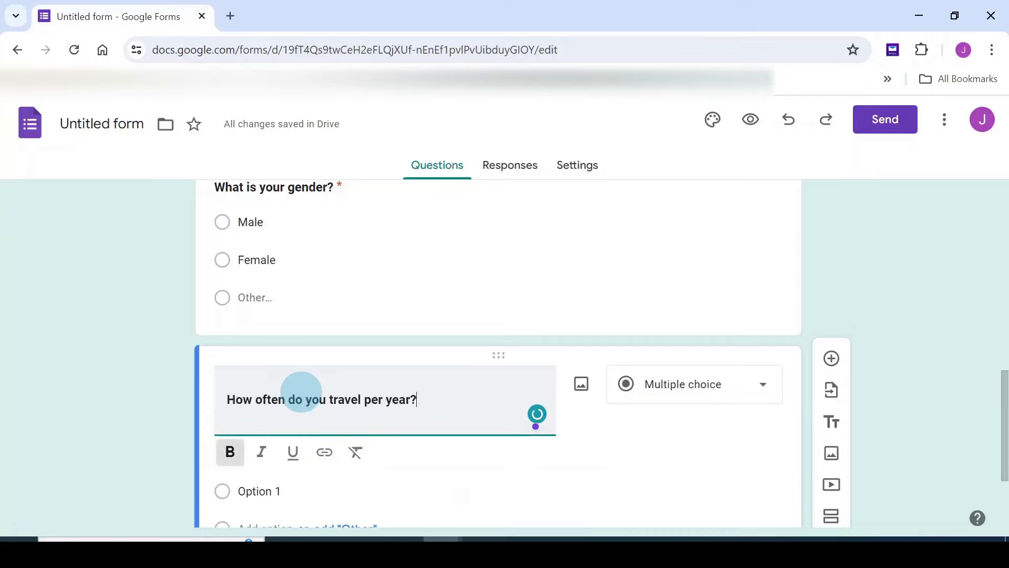
{"action": "type", "text": "How often do you travel per year?"}
{"action": "scroll", "coordinate": [300, 397], "scroll_direction": "down", "scroll_amount": 3}
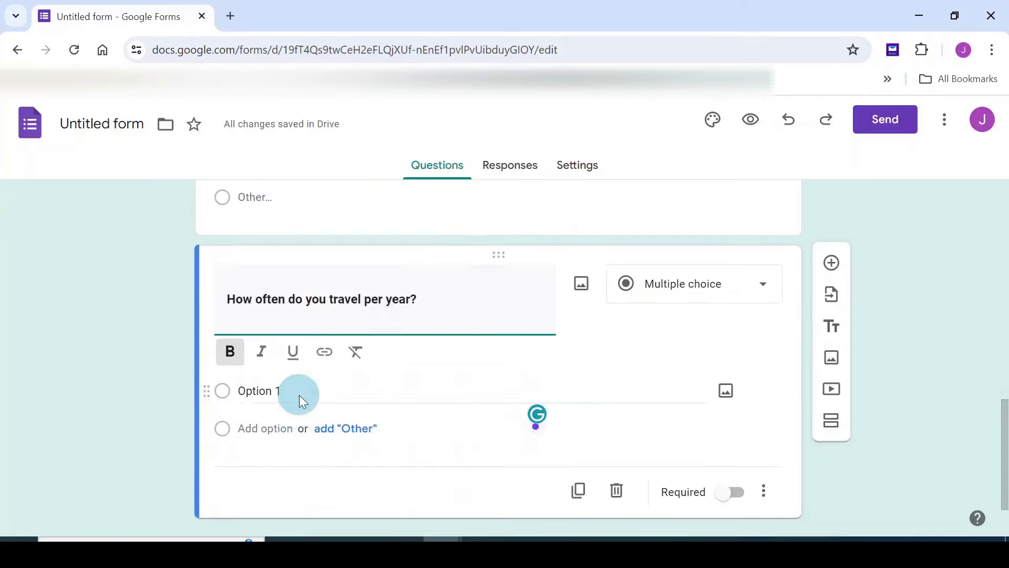
{"action": "left_click", "coordinate": [263, 356]}
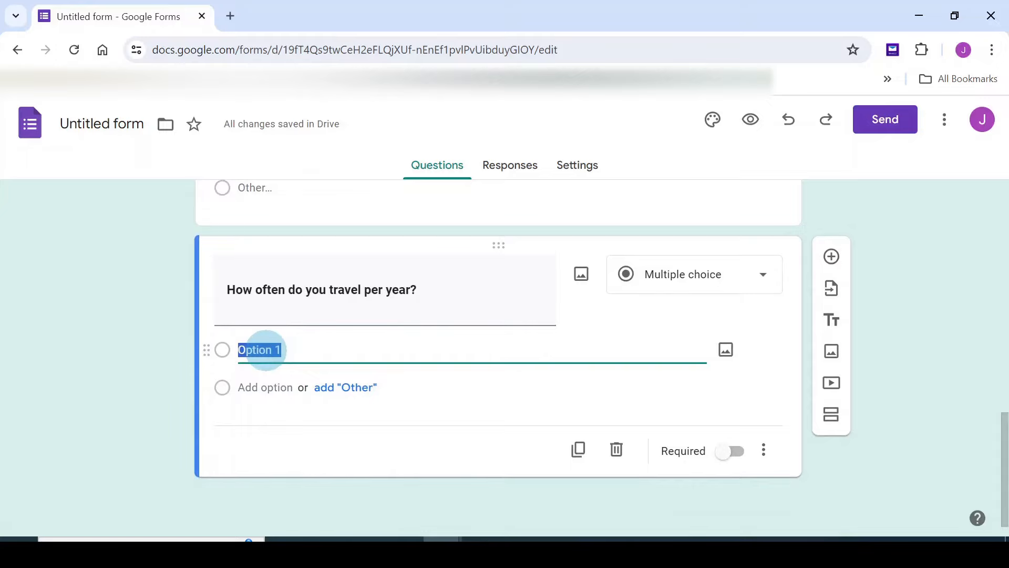
{"action": "type", "text": "Once a year"}
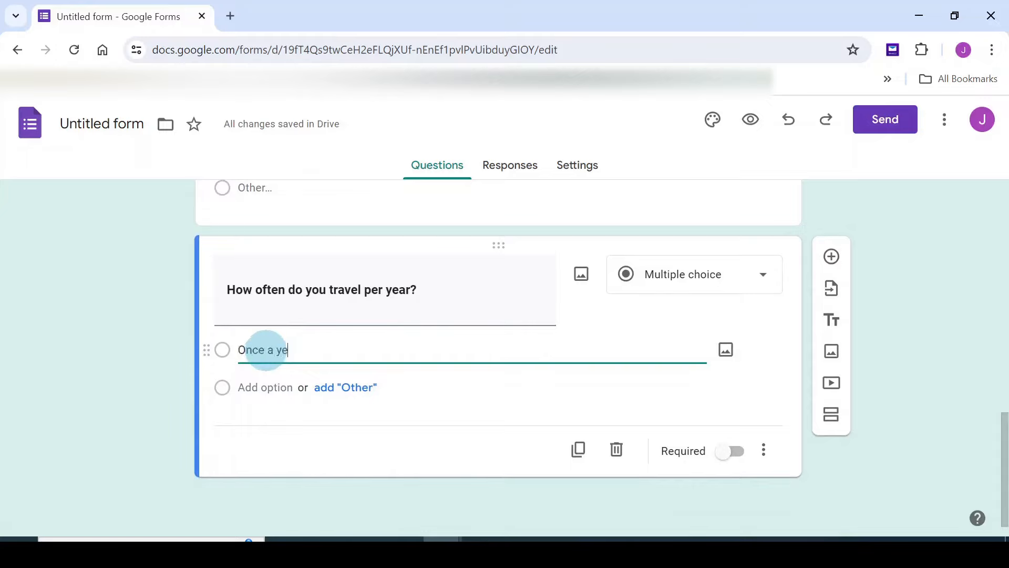
{"action": "left_click", "coordinate": [252, 391]}
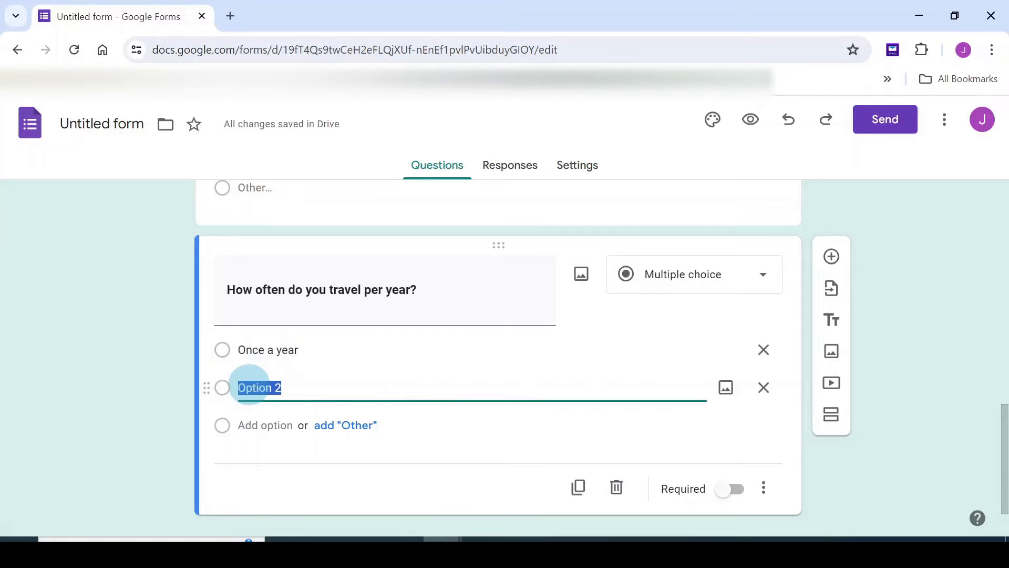
{"action": "type", "text": "2-3"}
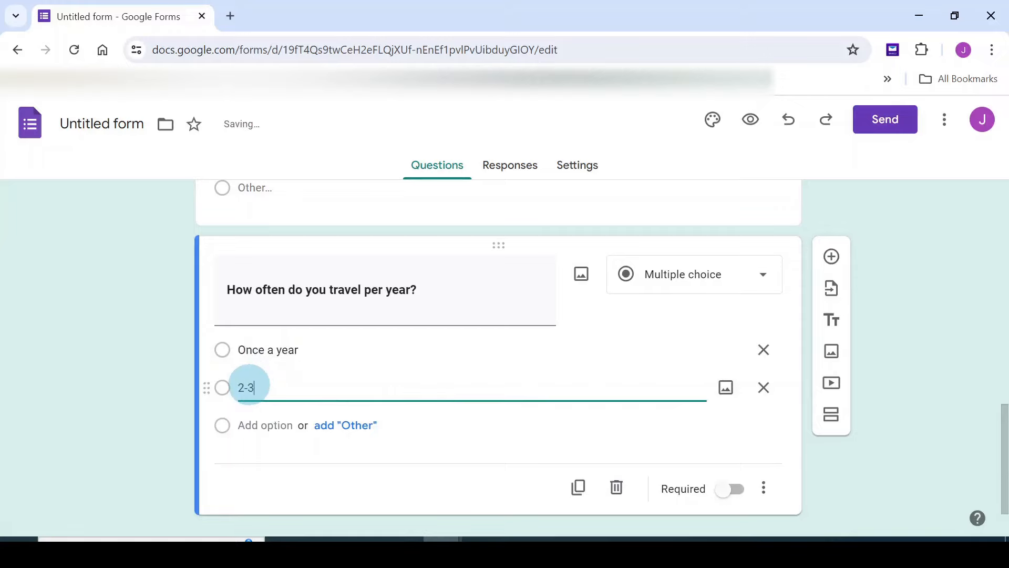
{"action": "type", "text": " times a year"}
Add 3-4 times a year and Other as the remaining travel-frequency choices
{"action": "scroll", "coordinate": [251, 386], "scroll_direction": "down", "scroll_amount": 1}
{"action": "left_click", "coordinate": [261, 387]}
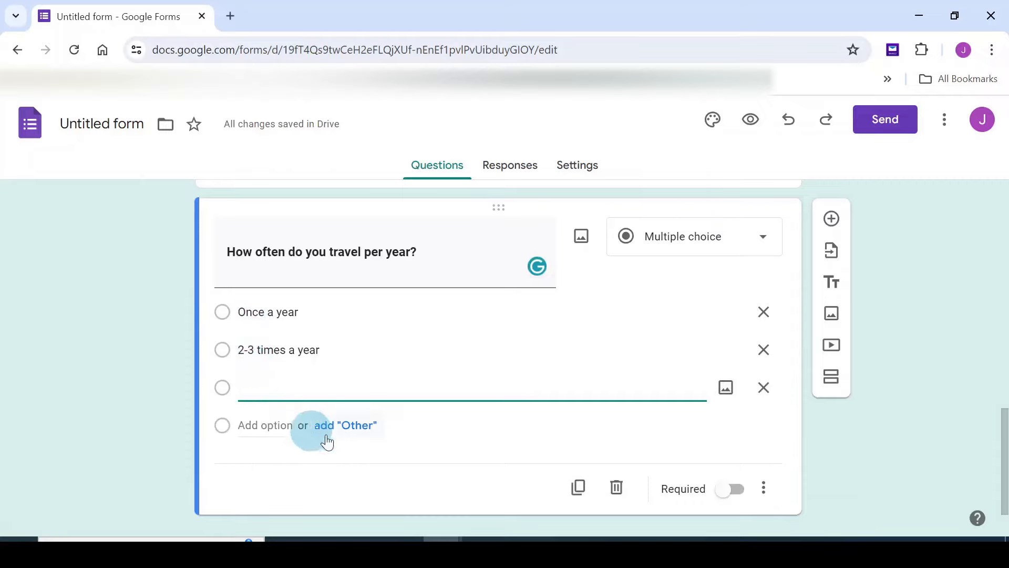
{"action": "left_click", "coordinate": [357, 427]}
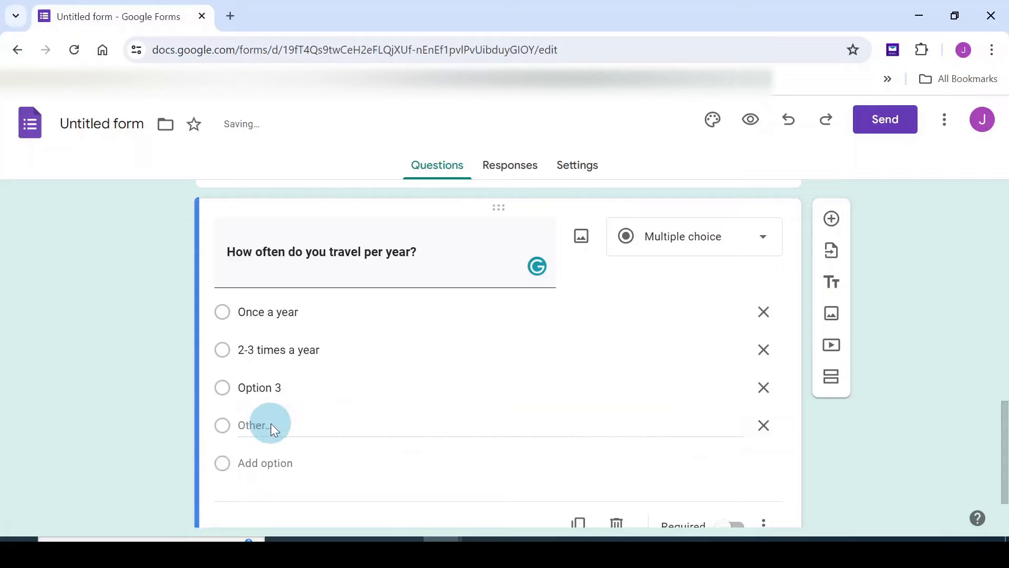
{"action": "left_click", "coordinate": [259, 388]}
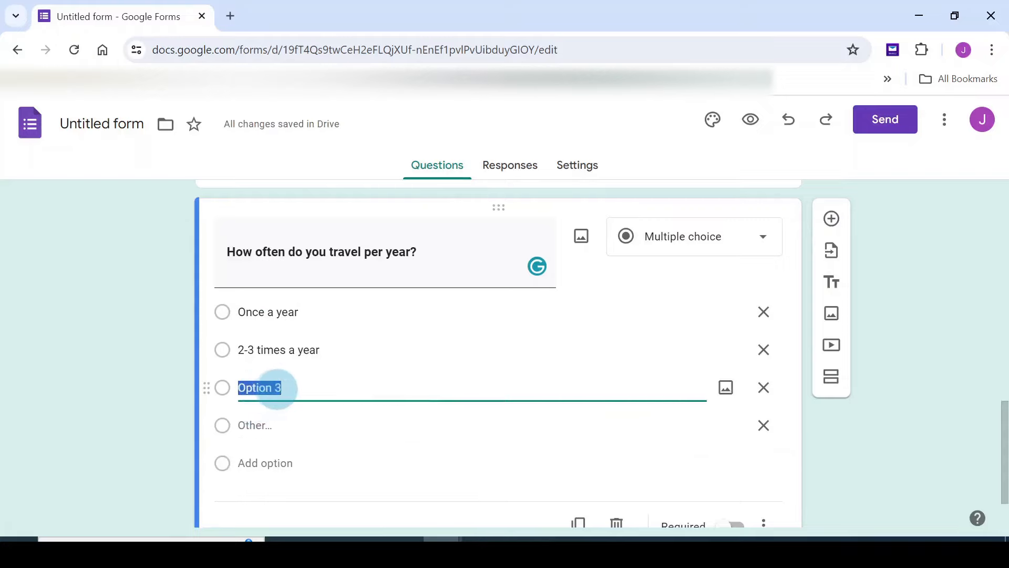
{"action": "type", "text": "3-4 times a years"}
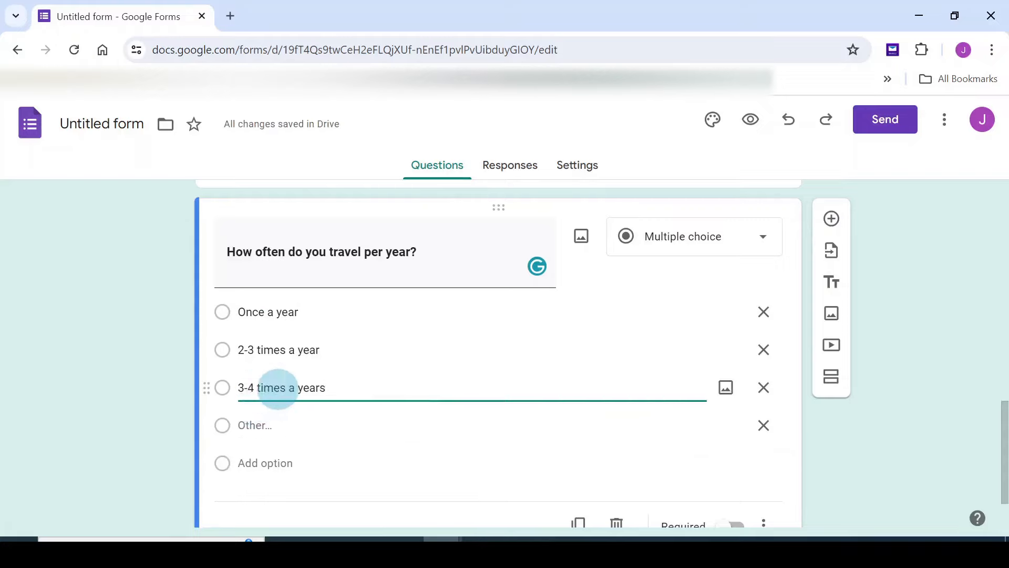
{"action": "left_click", "coordinate": [268, 425]}
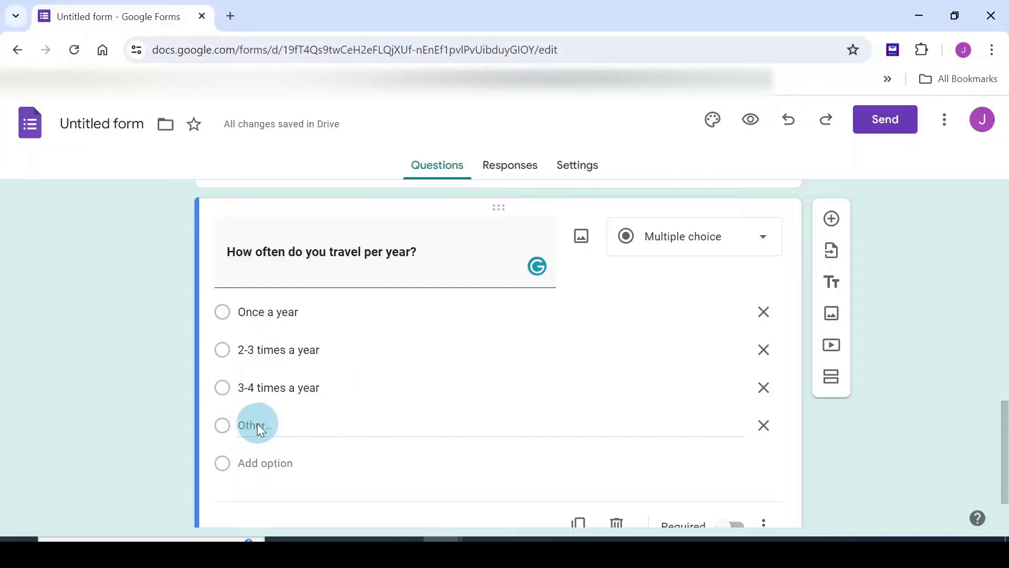
{"action": "scroll", "coordinate": [434, 415], "scroll_direction": "down", "scroll_amount": 2}
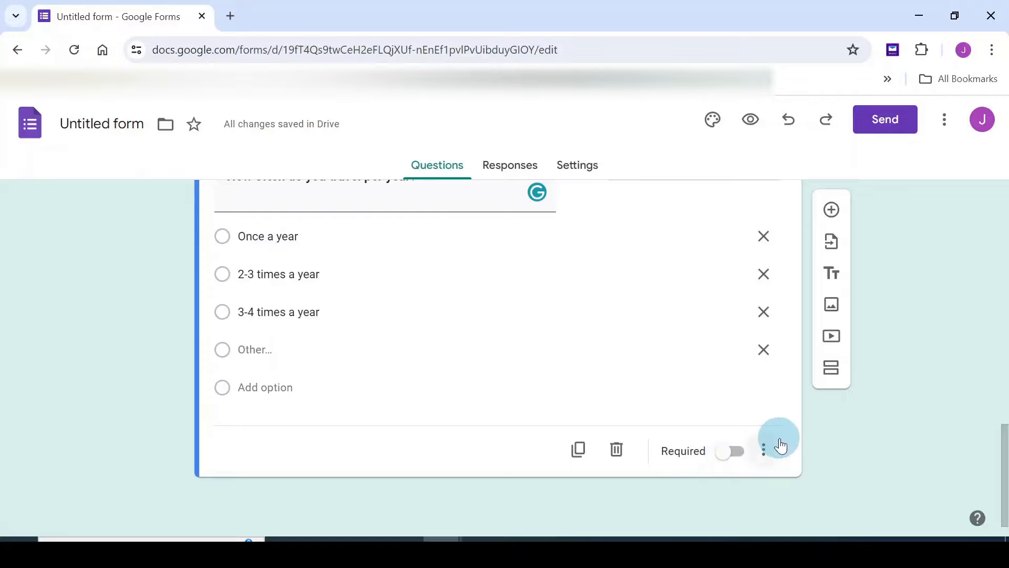
{"action": "scroll", "coordinate": [780, 446], "scroll_direction": "up", "scroll_amount": 2}
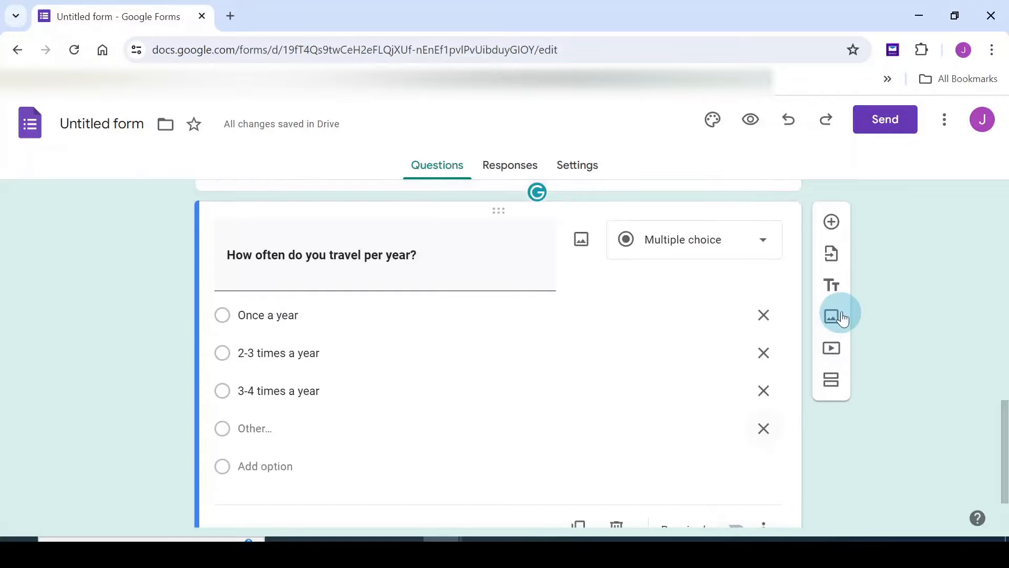
Add 'What type of traveler are you?' with Leisure traveler and Budget traveler choices
{"action": "left_click", "coordinate": [832, 222]}
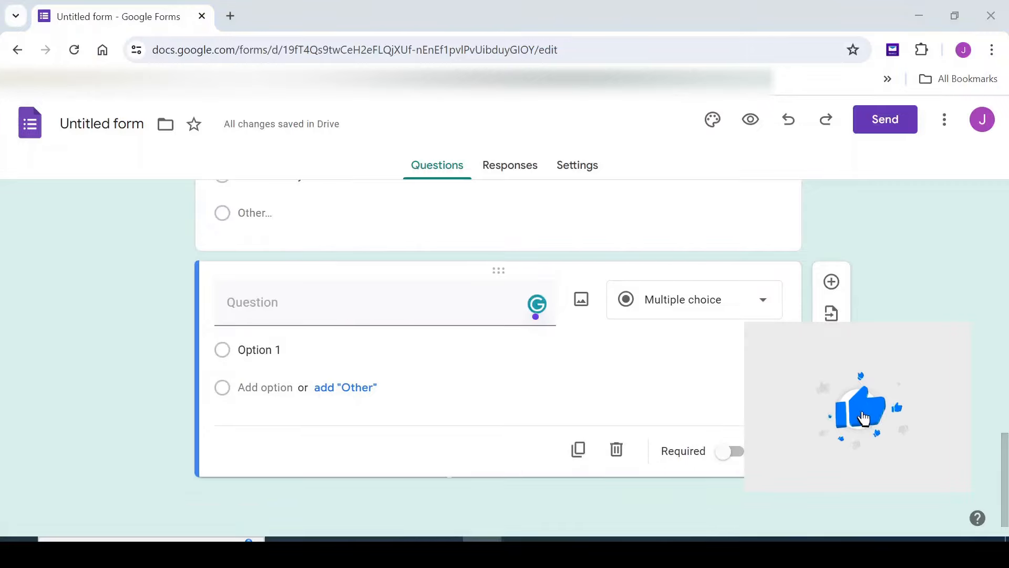
{"action": "left_click", "coordinate": [255, 304]}
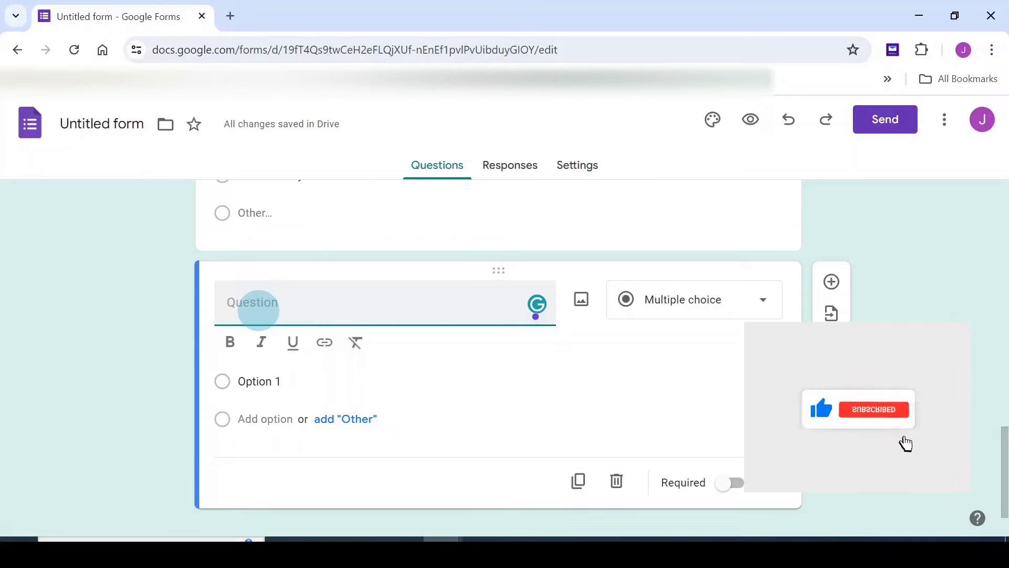
{"action": "type", "text": "What type of traveler are you?"}
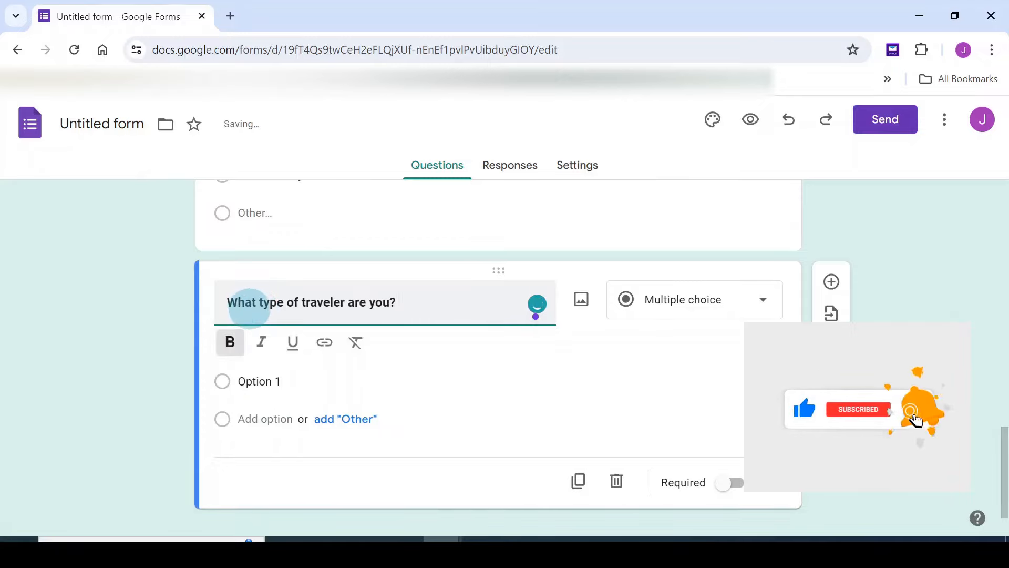
{"action": "left_click", "coordinate": [253, 381]}
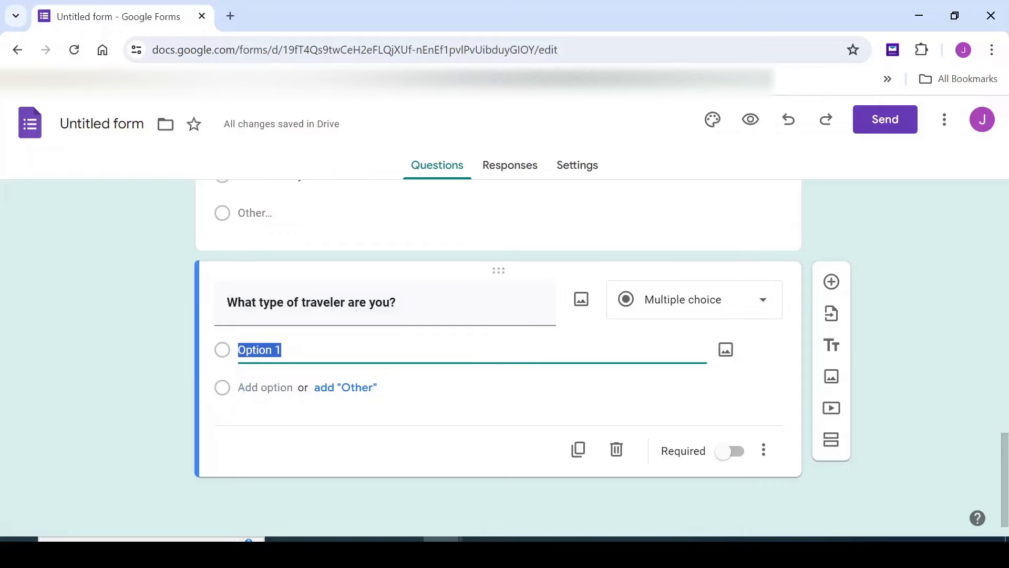
{"action": "type", "text": "Leisure traveler"}
{"action": "left_click", "coordinate": [253, 387]}
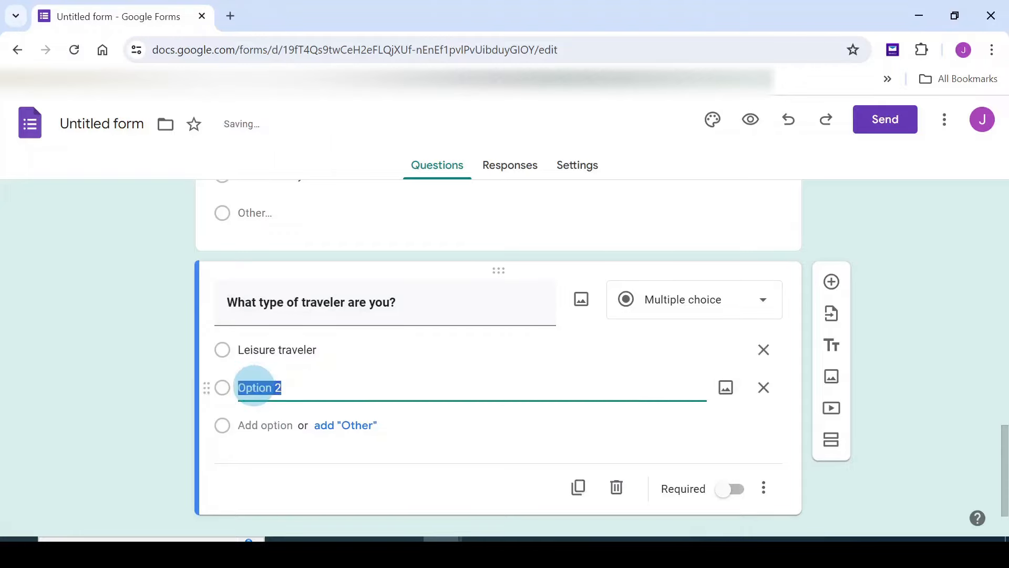
{"action": "type", "text": "B"}
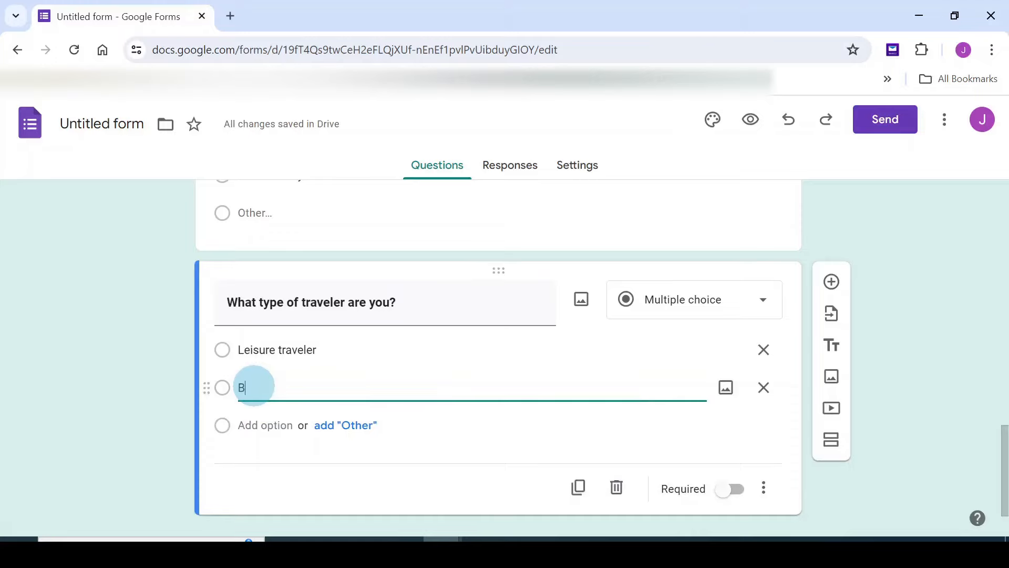
{"action": "type", "text": "udget"}
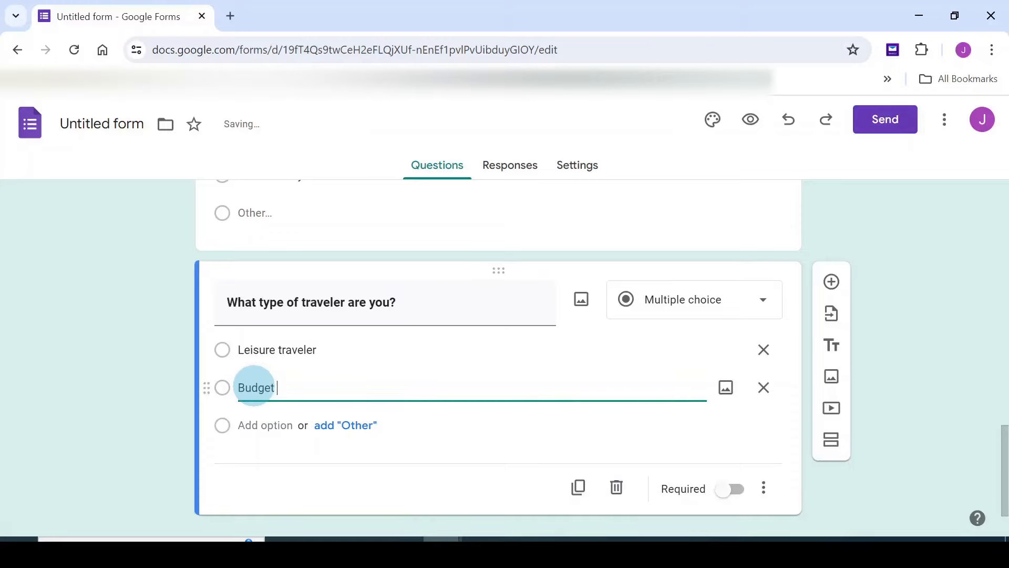
{"action": "type", "text": " traveler"}
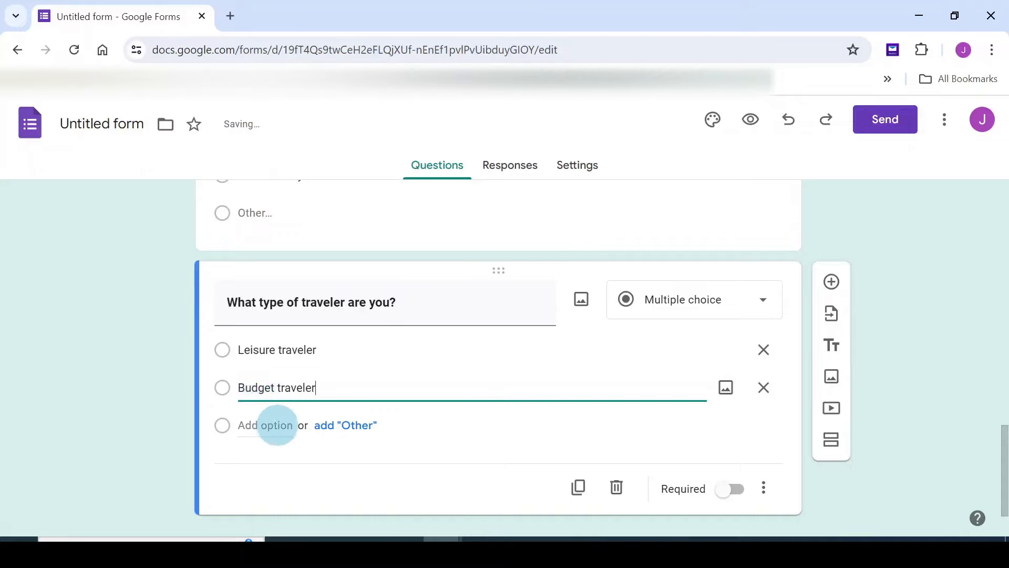
Add Luxury traveler, Business traveler and Other as further traveler-type choices
{"action": "left_click", "coordinate": [266, 425]}
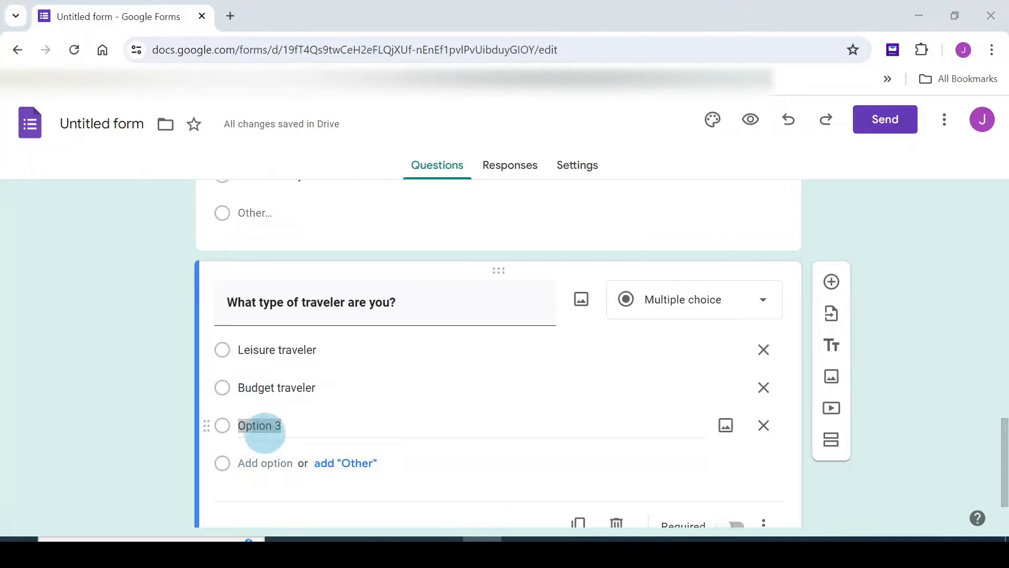
{"action": "left_click_drag", "start_coordinate": [282, 424], "coordinate": [239, 425]}
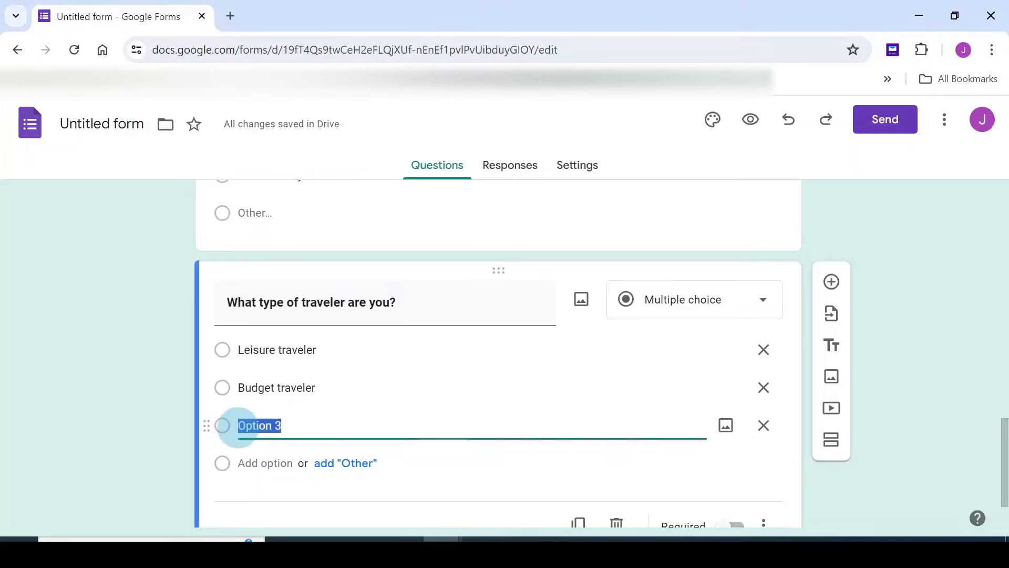
{"action": "type", "text": "Luxury traveler"}
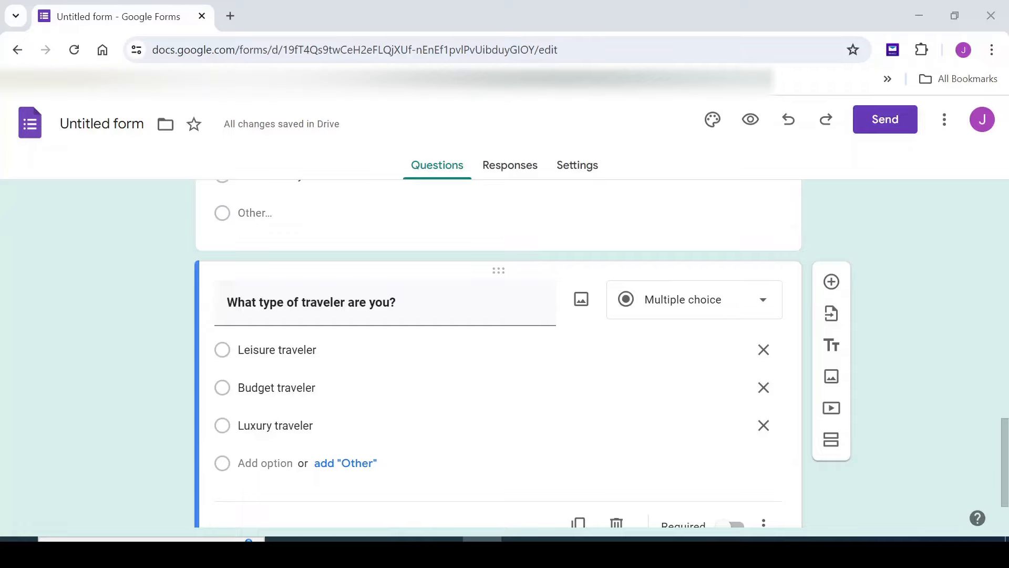
{"action": "left_click", "coordinate": [644, 376]}
{"action": "left_click", "coordinate": [256, 462]}
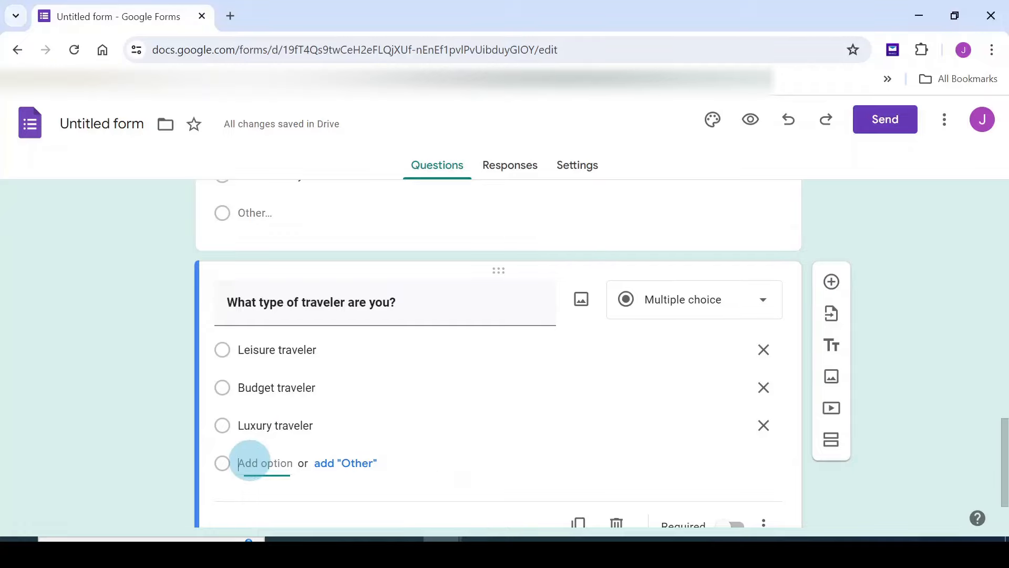
{"action": "type", "text": "Business traveler"}
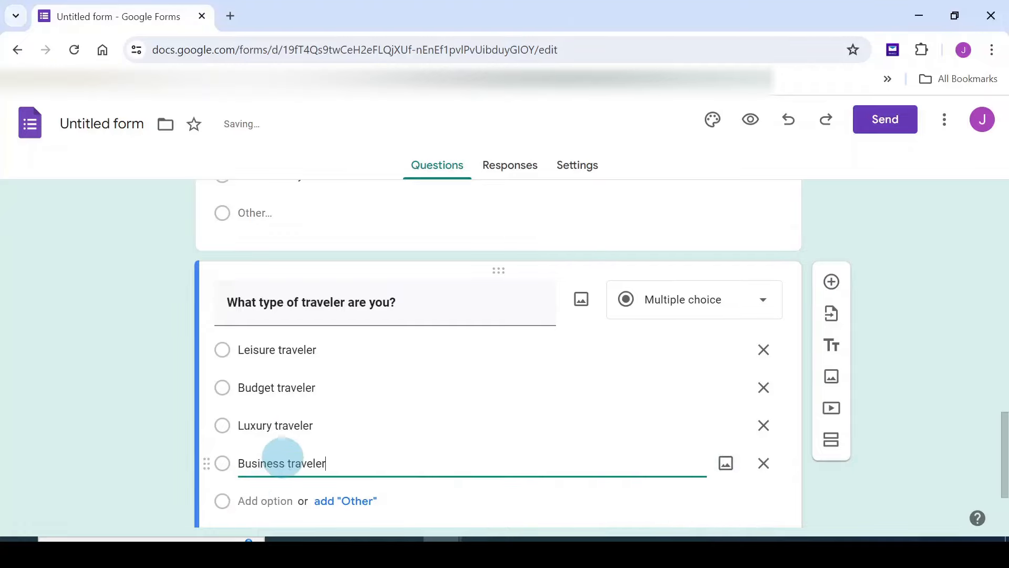
{"action": "scroll", "coordinate": [299, 466], "scroll_direction": "down", "scroll_amount": 2}
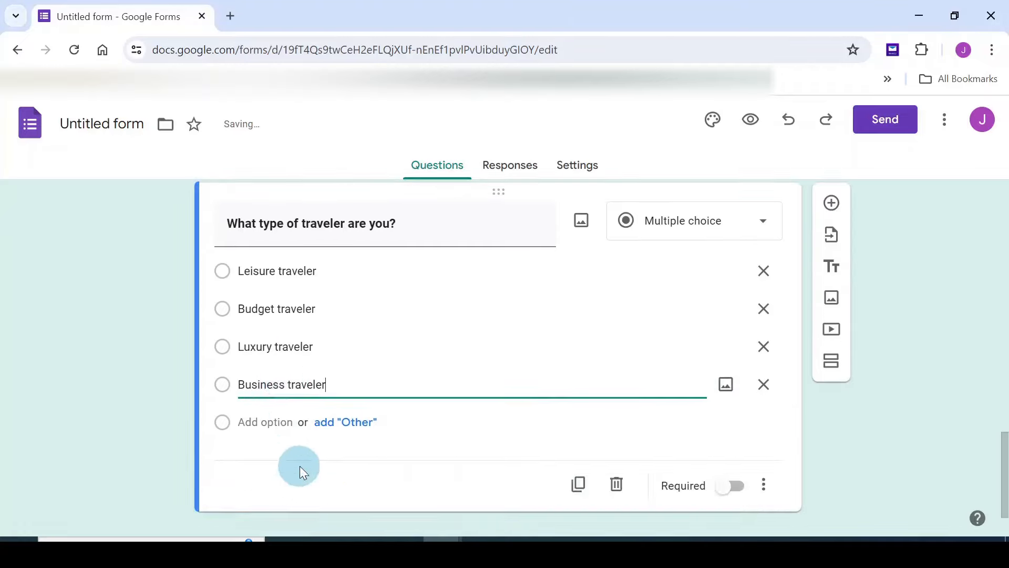
{"action": "left_click", "coordinate": [360, 425]}
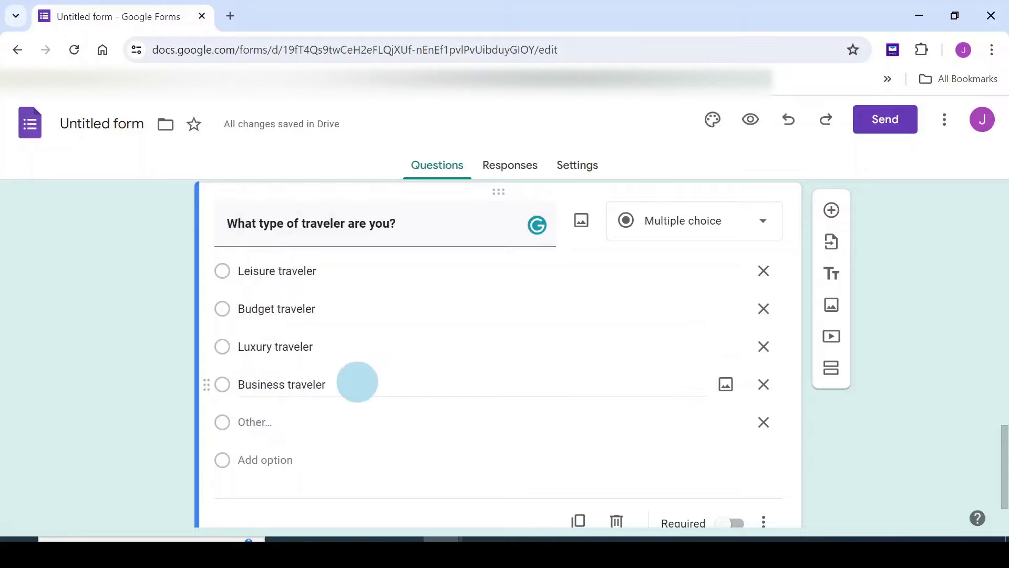
Add the allergies or dietary restrictions question as a Paragraph answer
{"action": "left_click", "coordinate": [831, 211]}
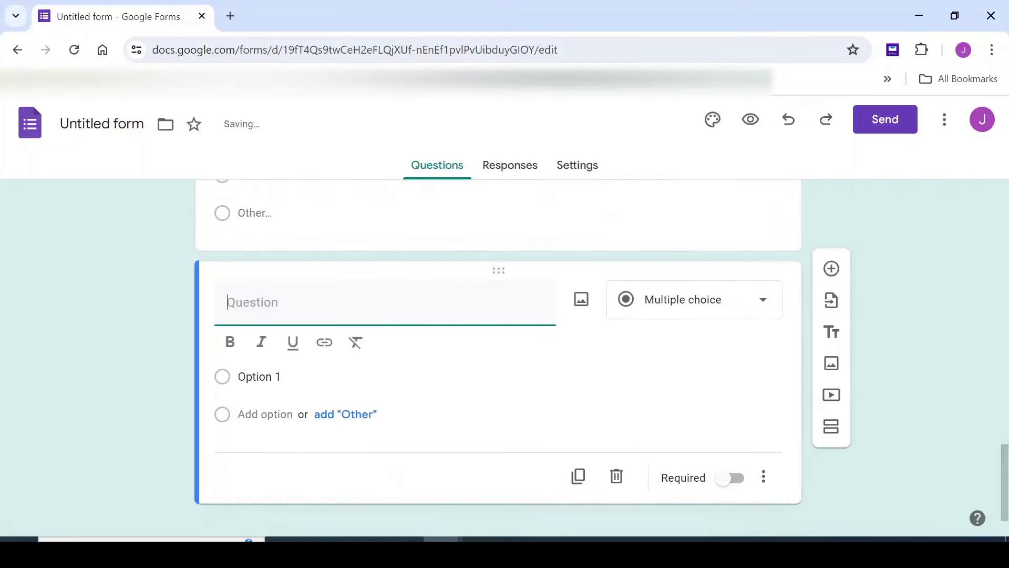
{"action": "left_click", "coordinate": [327, 327]}
{"action": "type", "text": "Do you have any allergies or dietary restrictions?"}
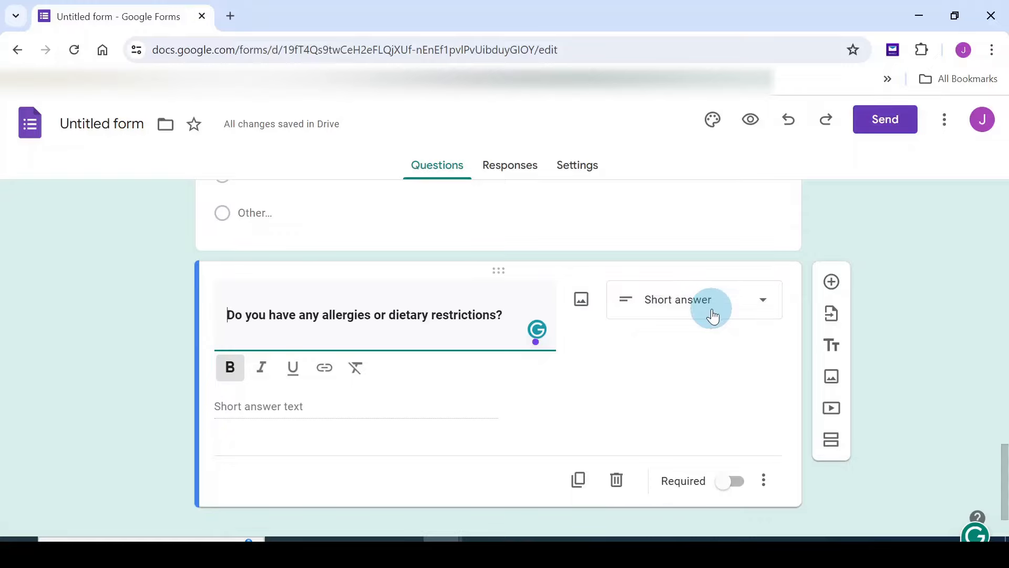
{"action": "left_click", "coordinate": [763, 304]}
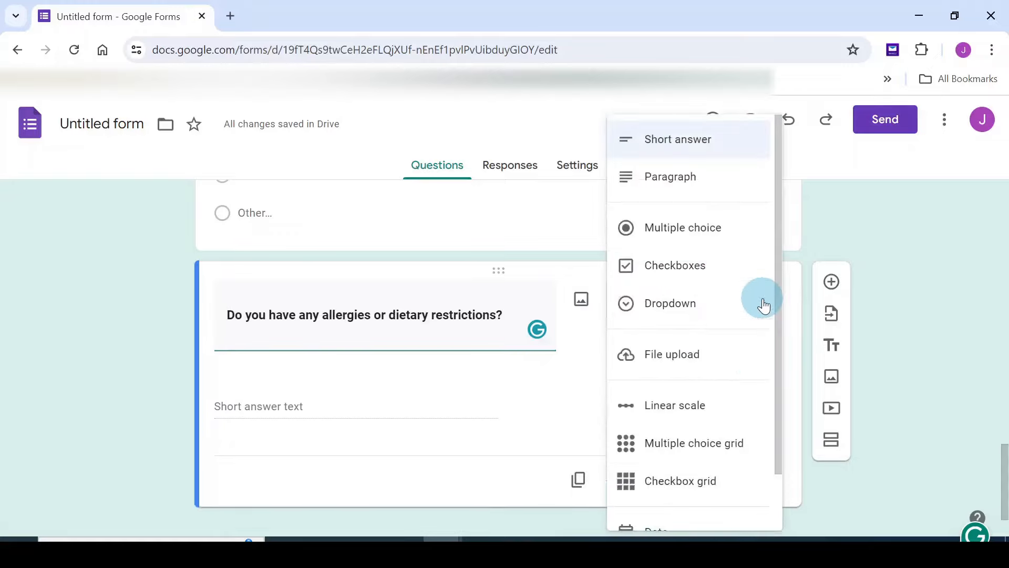
{"action": "left_click", "coordinate": [650, 179]}
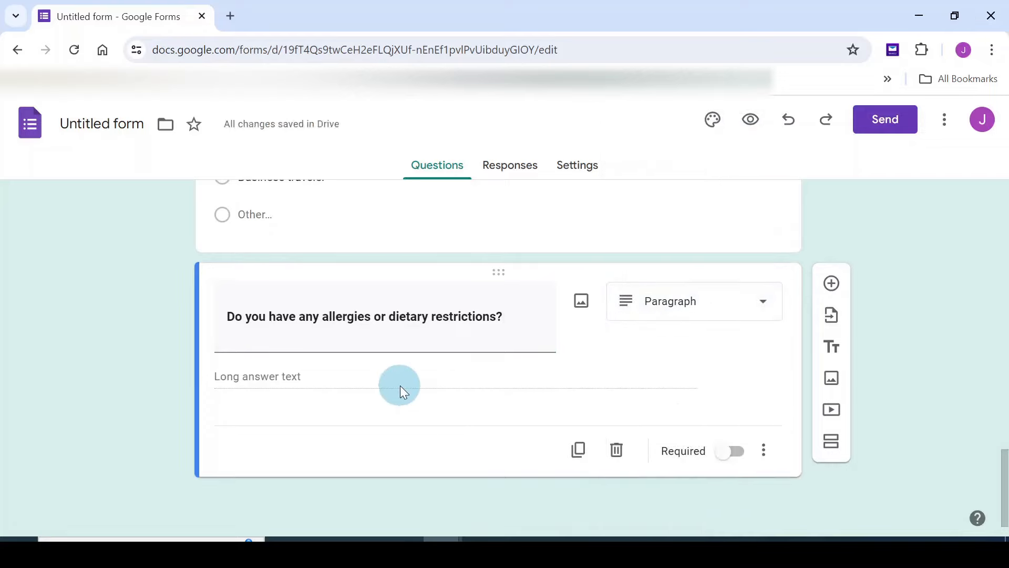
Append '(Please explain)' to the allergies question title
{"action": "left_click", "coordinate": [395, 340]}
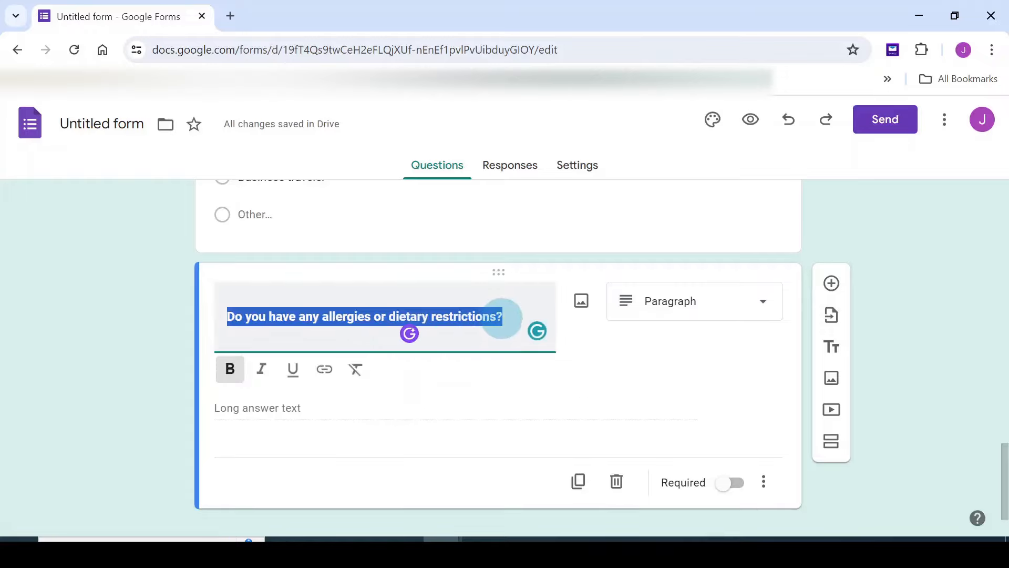
{"action": "left_click", "coordinate": [503, 318]}
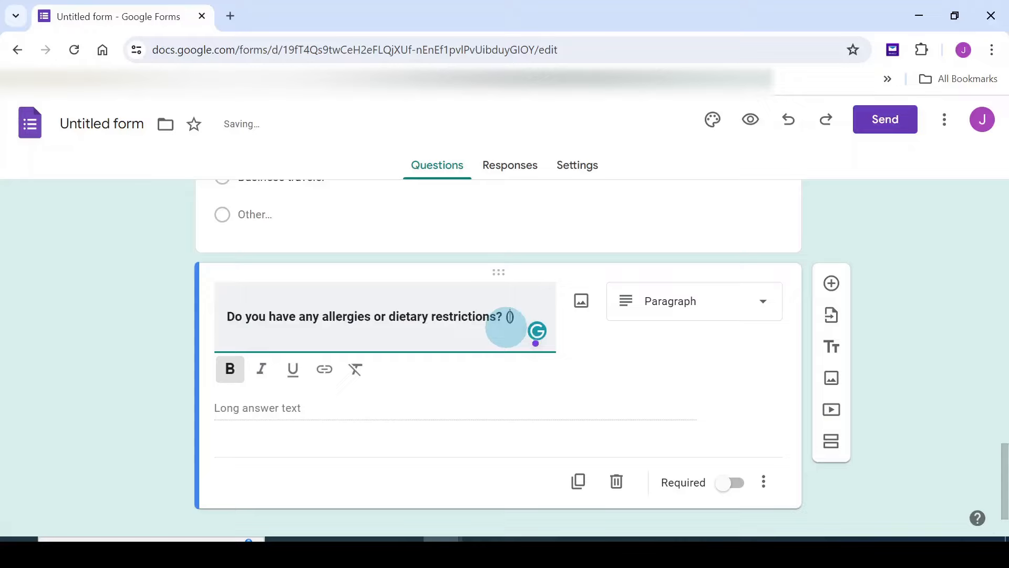
{"action": "type", "text": "Pl"}
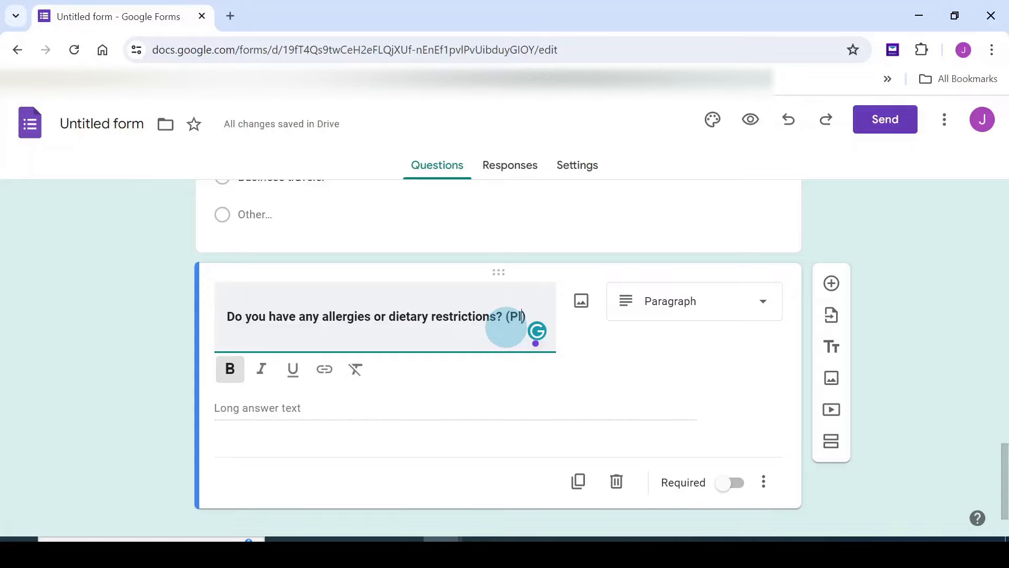
{"action": "type", "text": "ease explain"}
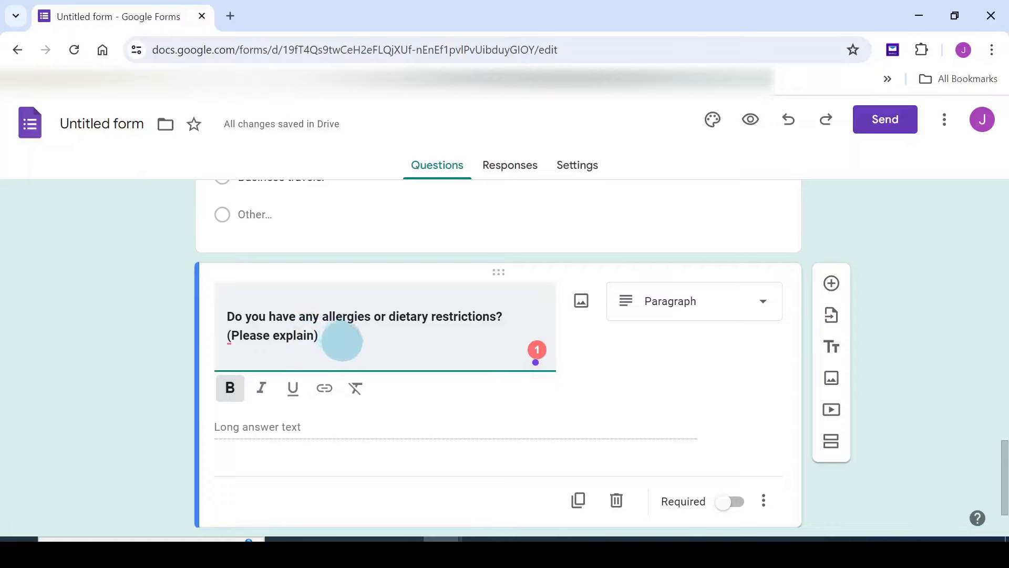
{"action": "left_click", "coordinate": [721, 426]}
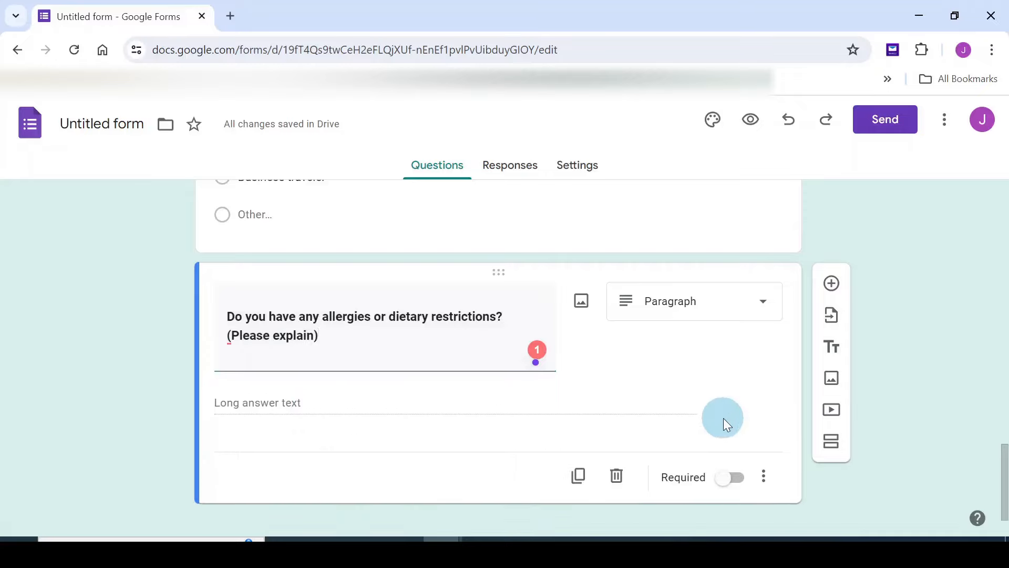
Add a question titled 'What type of destination do you prefer?' with City as the first choice
{"action": "left_click", "coordinate": [832, 284]}
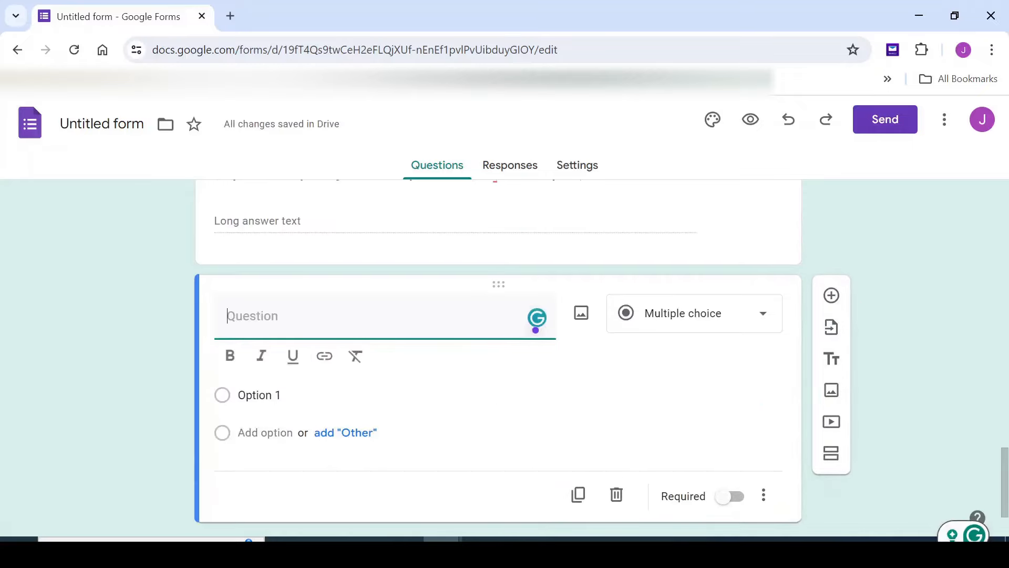
{"action": "left_click", "coordinate": [279, 323]}
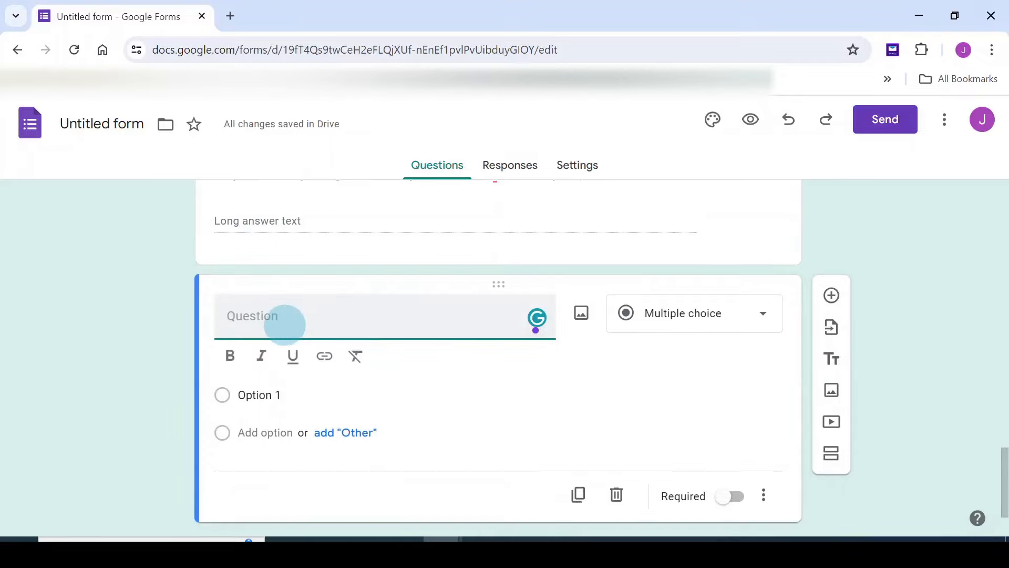
{"action": "type", "text": "What type of destination do you prefer?"}
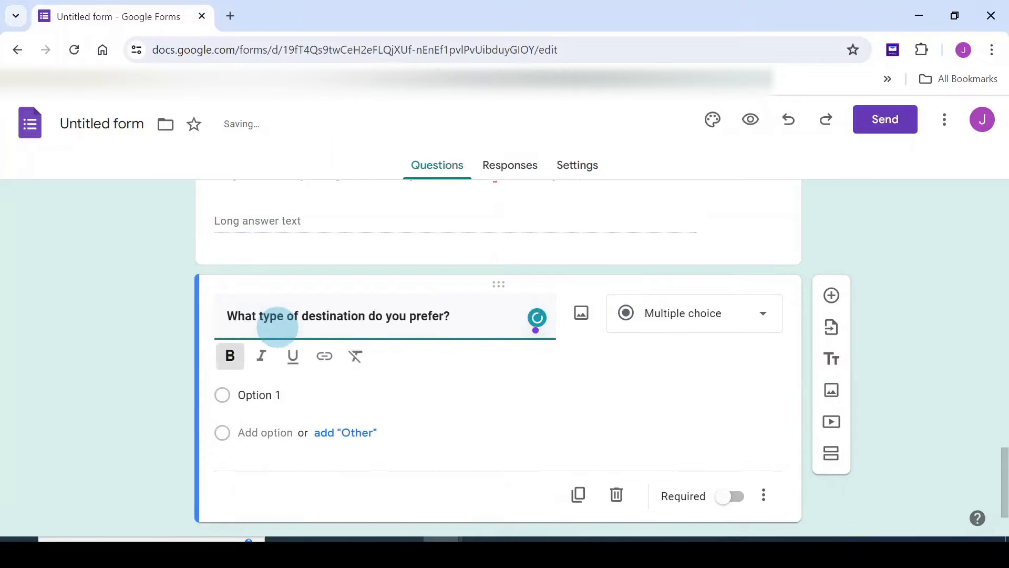
{"action": "left_click", "coordinate": [248, 395]}
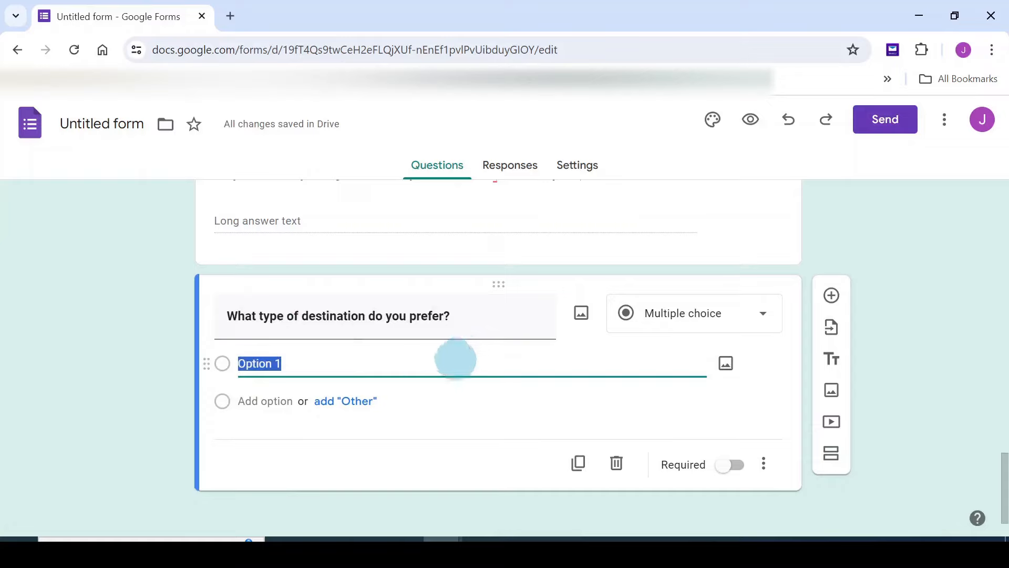
{"action": "type", "text": "City"}
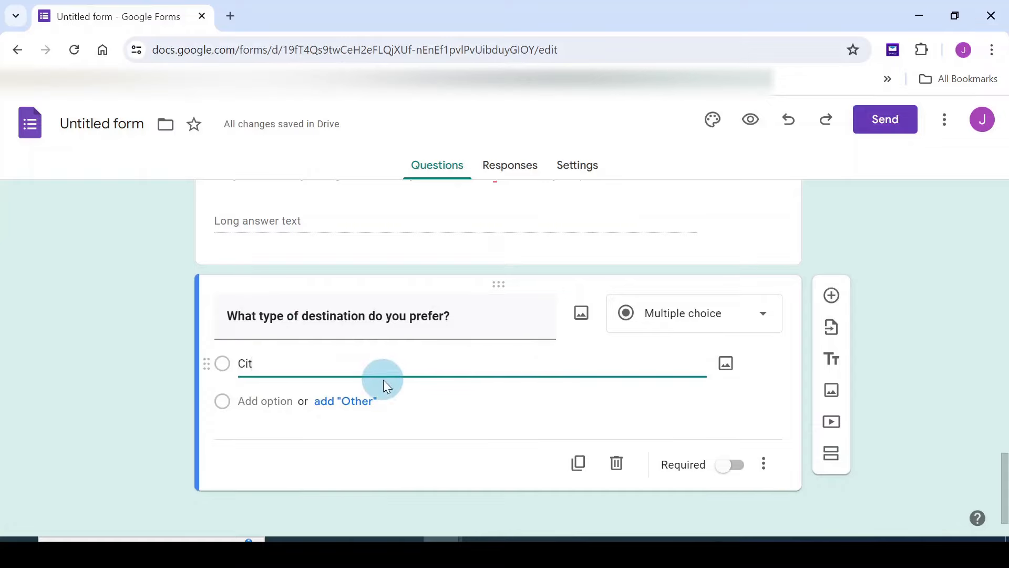
Add Beach, Mountains, Cultural, Adventure and Countryside choices, plus an Other option
{"action": "key", "text": "Return"}
{"action": "type", "text": "B"}
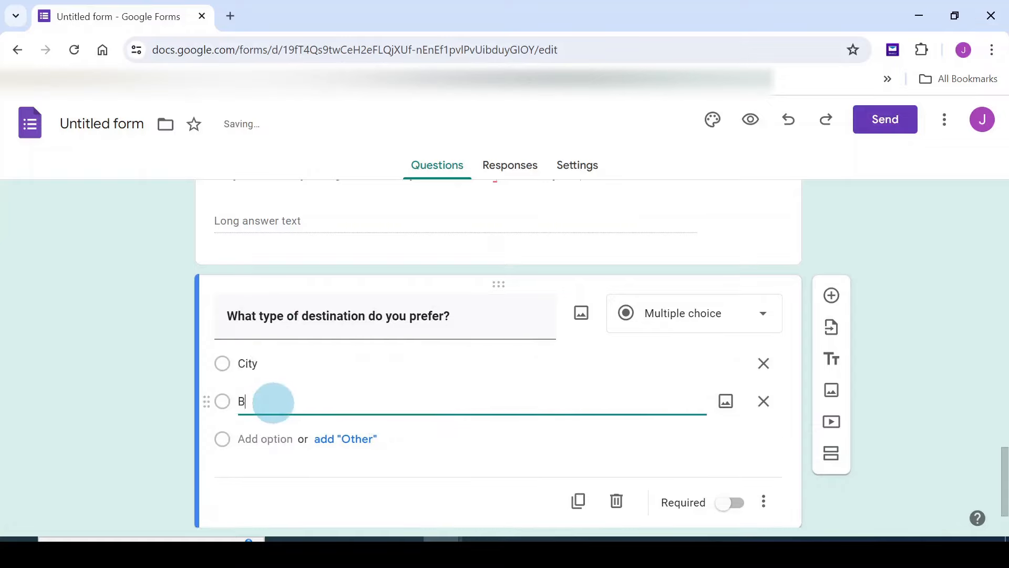
{"action": "type", "text": "each"}
{"action": "left_click", "coordinate": [265, 439]}
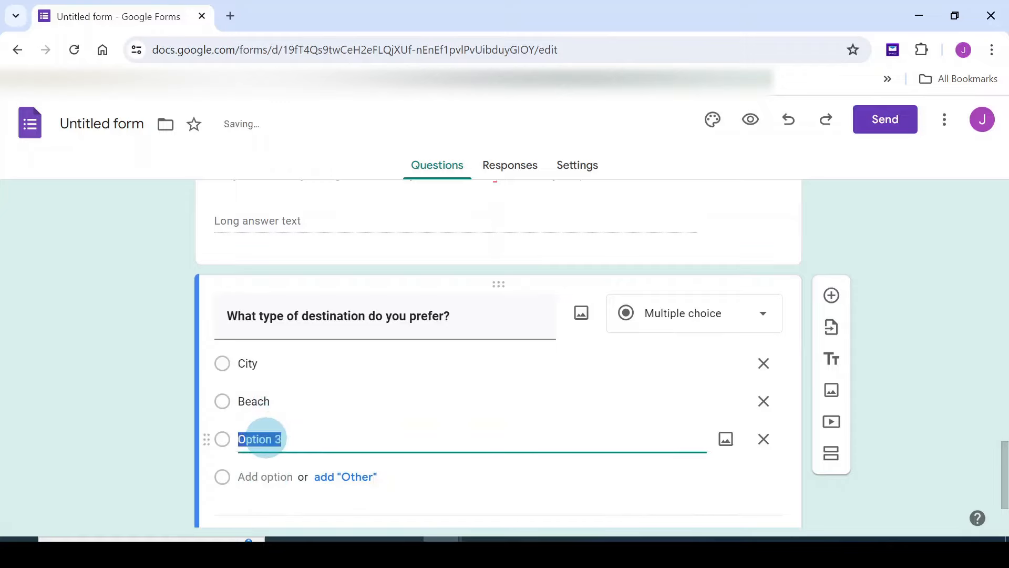
{"action": "type", "text": "Mo"}
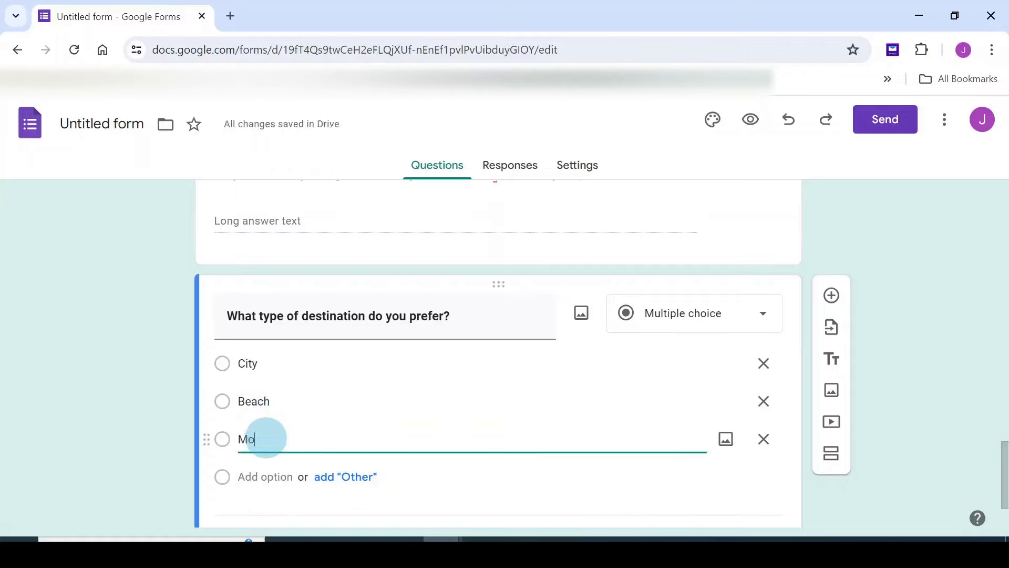
{"action": "type", "text": "untains"}
{"action": "left_click", "coordinate": [267, 476]}
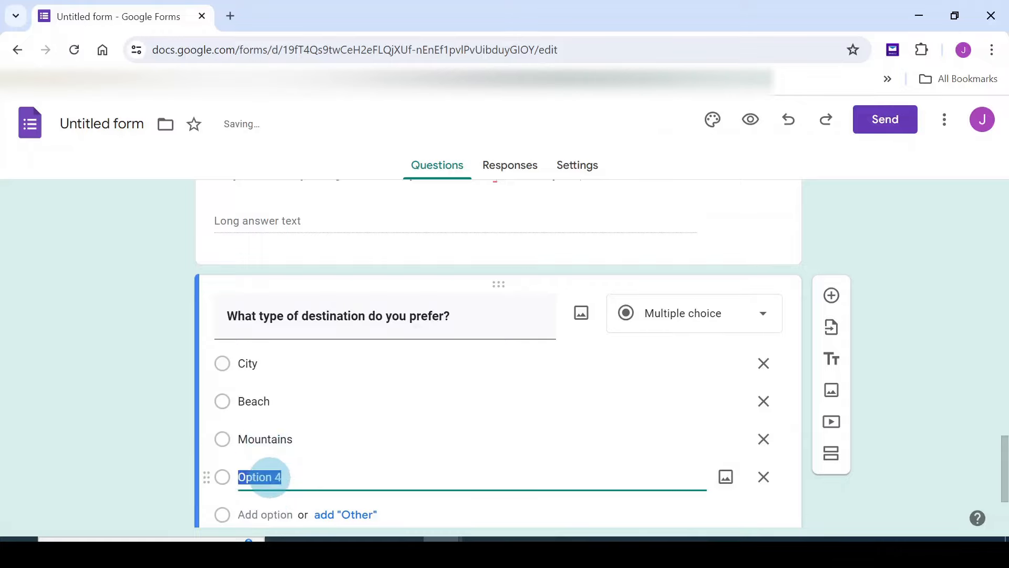
{"action": "type", "text": "Cultural"}
{"action": "scroll", "coordinate": [296, 449], "scroll_direction": "down", "scroll_amount": 3}
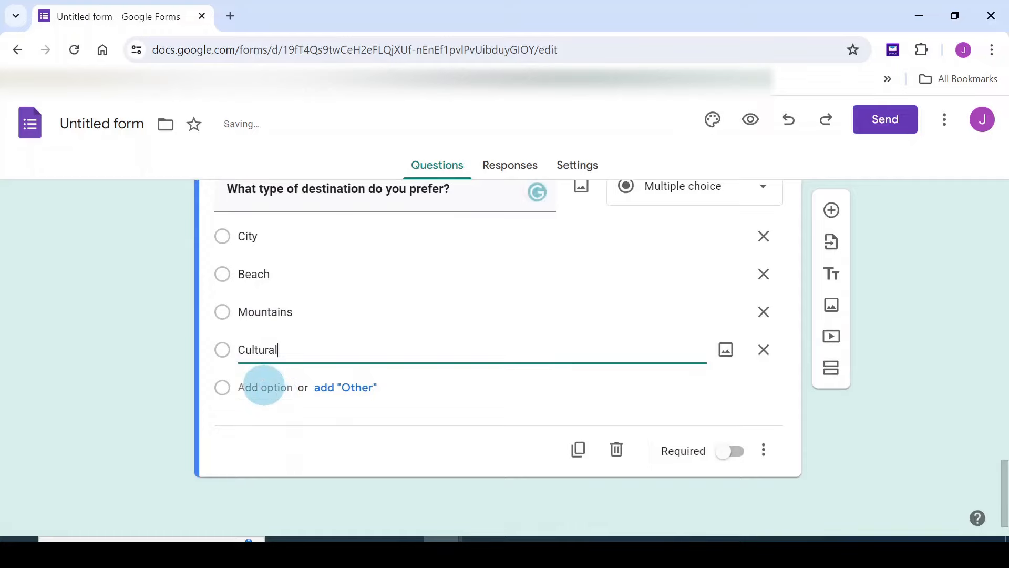
{"action": "left_click", "coordinate": [265, 388]}
{"action": "type", "text": "A"}
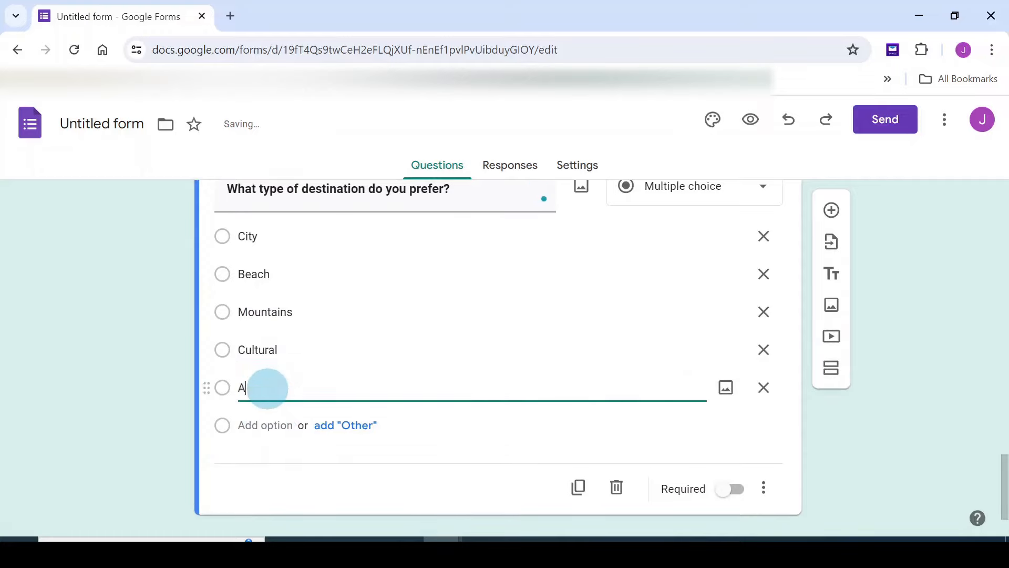
{"action": "type", "text": "dventure"}
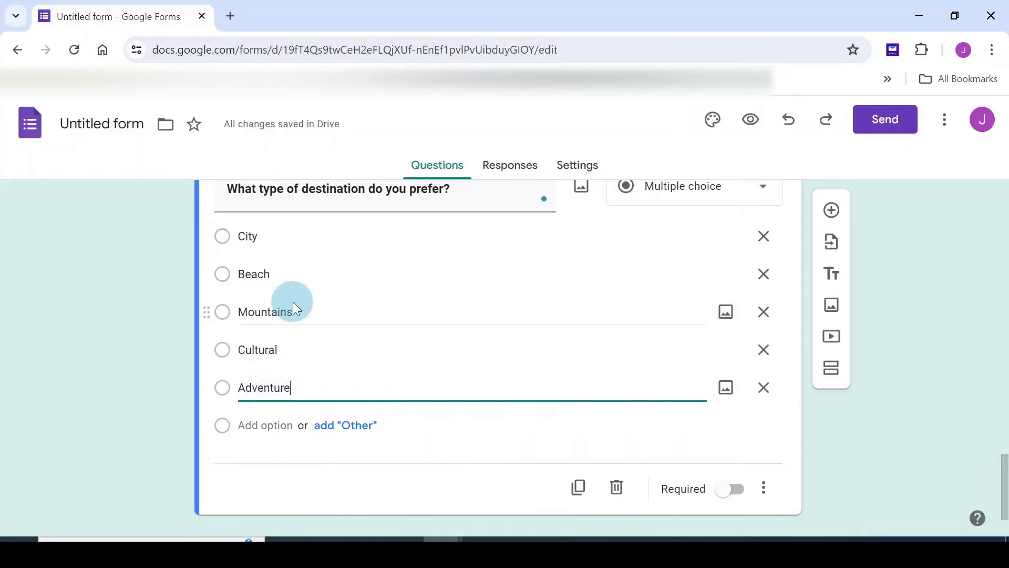
{"action": "left_click", "coordinate": [259, 424]}
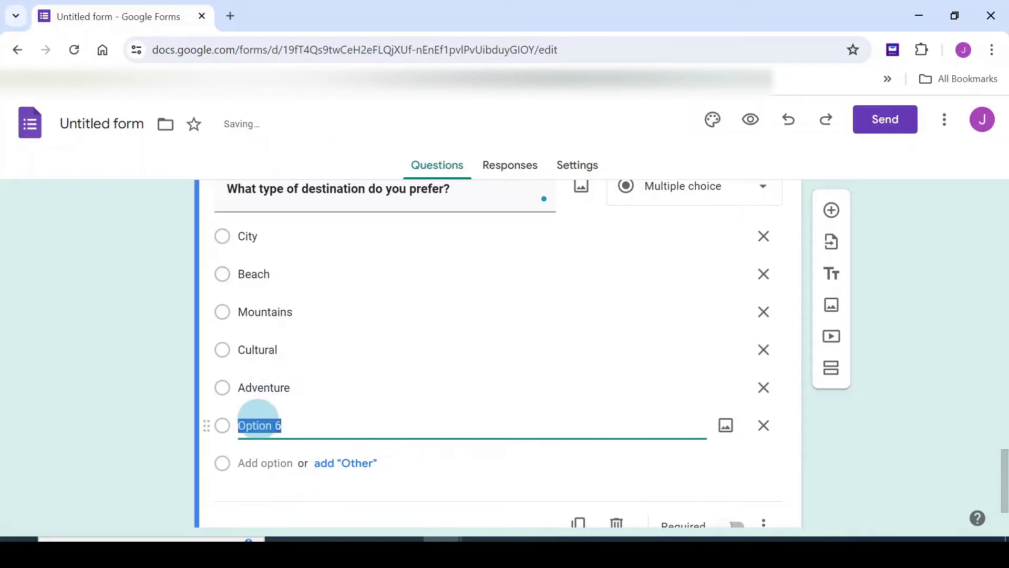
{"action": "type", "text": "Countryside"}
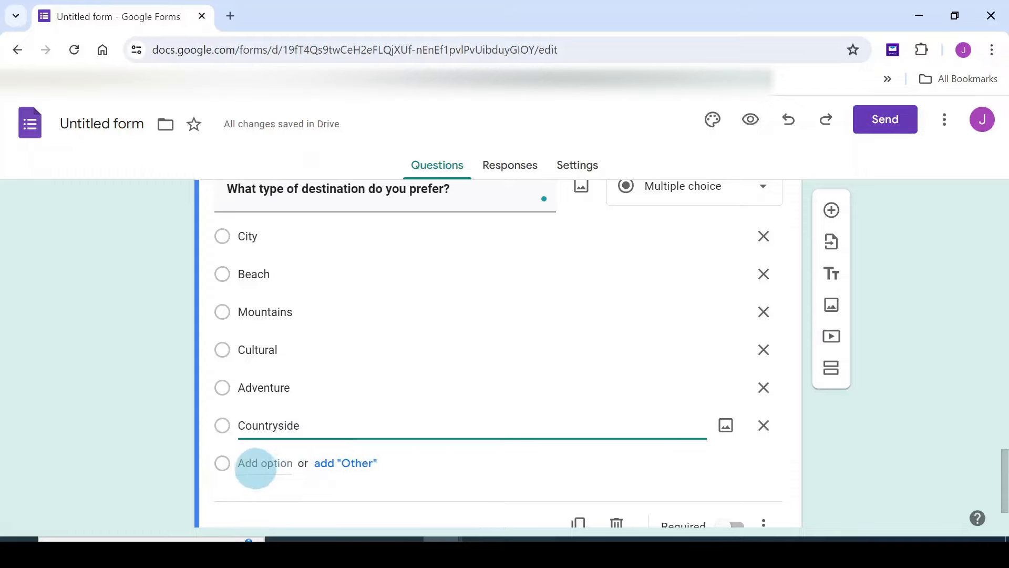
{"action": "left_click", "coordinate": [360, 465]}
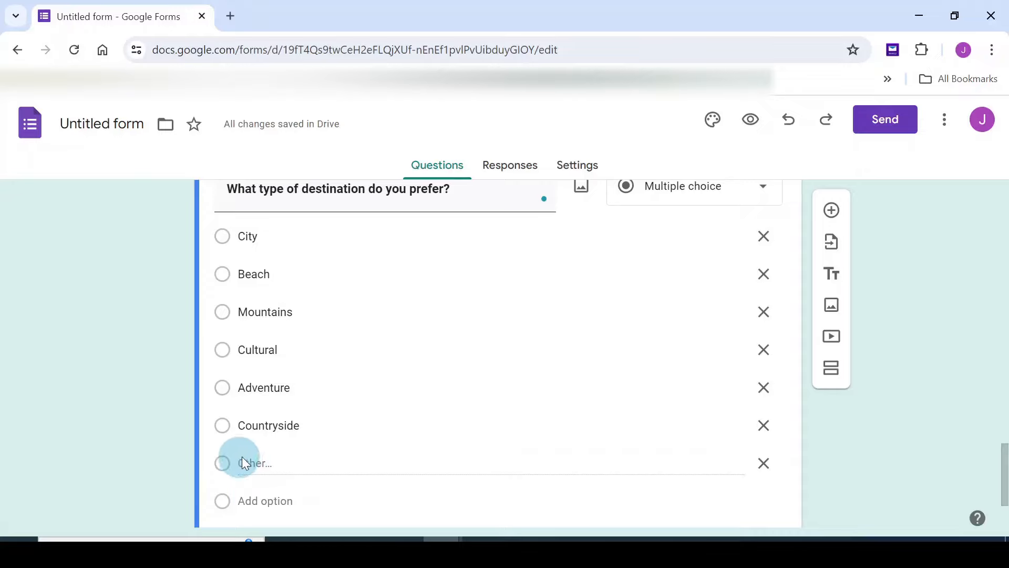
{"action": "scroll", "coordinate": [326, 424], "scroll_direction": "up", "scroll_amount": 1}
{"action": "scroll", "coordinate": [326, 425], "scroll_direction": "down", "scroll_amount": 1}
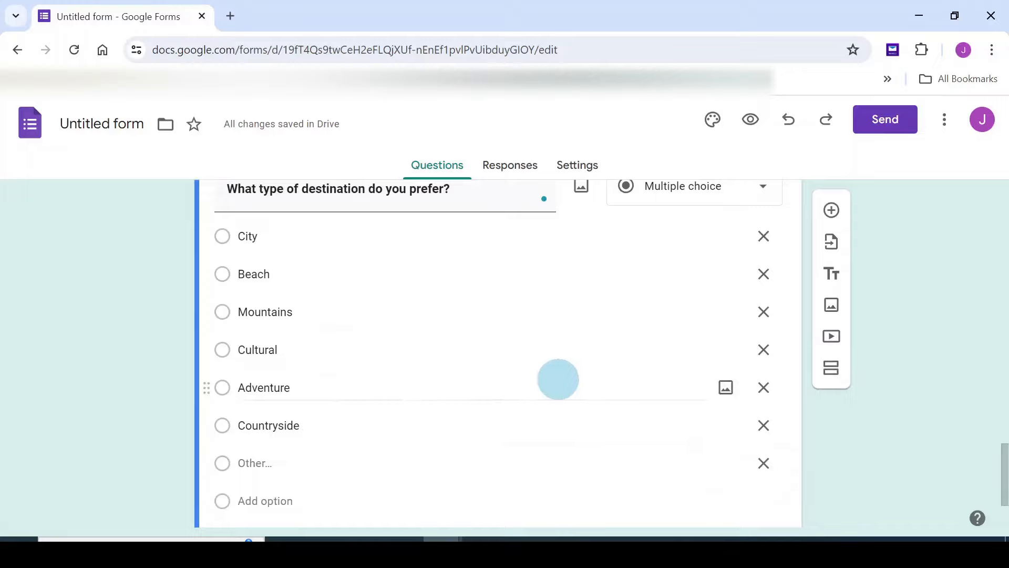
{"action": "scroll", "coordinate": [395, 413], "scroll_direction": "down", "scroll_amount": 1}
{"action": "scroll", "coordinate": [395, 414], "scroll_direction": "down", "scroll_amount": 2}
{"action": "scroll", "coordinate": [395, 414], "scroll_direction": "up", "scroll_amount": 2}
{"action": "scroll", "coordinate": [396, 414], "scroll_direction": "down", "scroll_amount": 2}
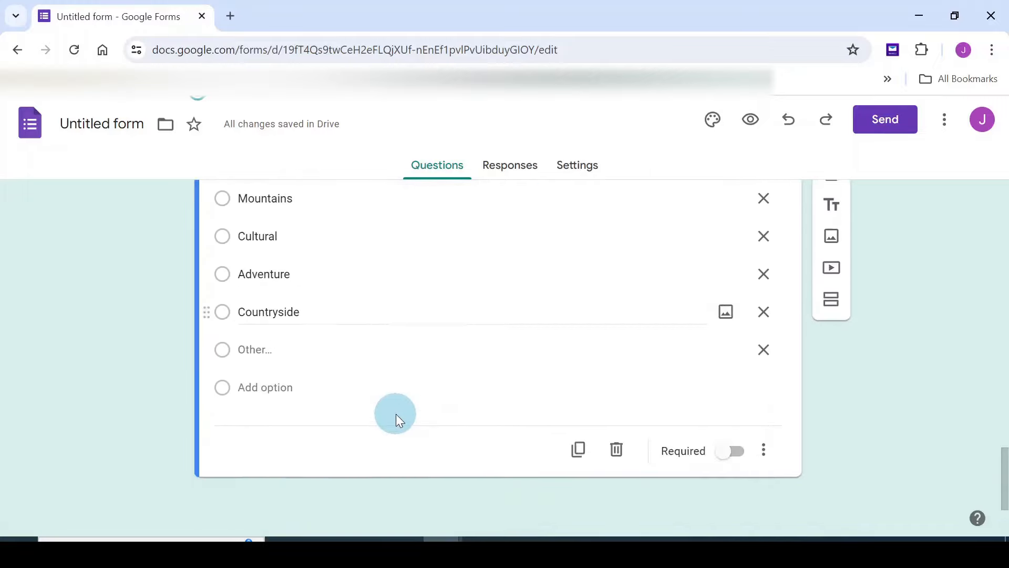
{"action": "scroll", "coordinate": [396, 414], "scroll_direction": "up", "scroll_amount": 2}
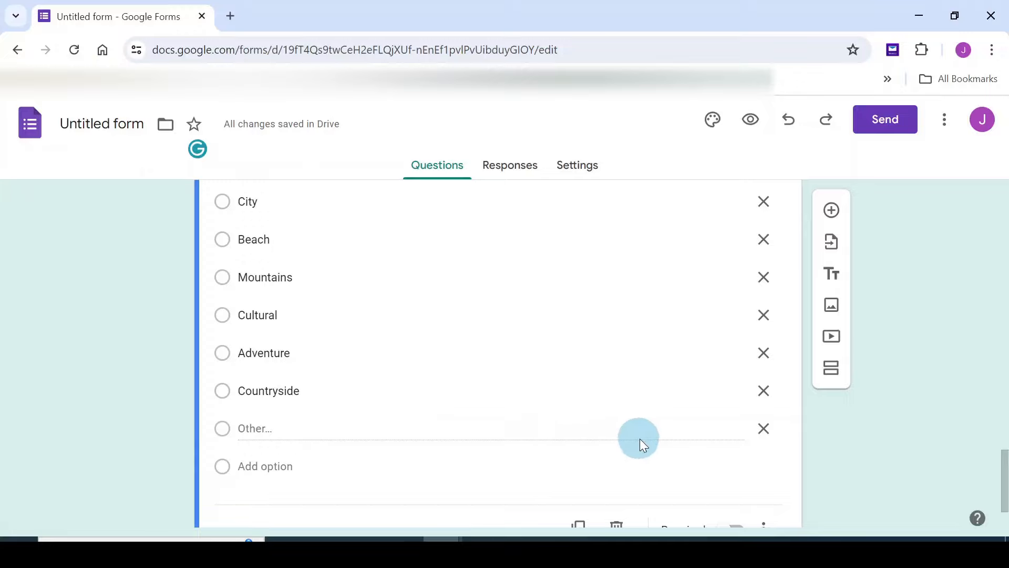
{"action": "scroll", "coordinate": [640, 439], "scroll_direction": "up", "scroll_amount": 2}
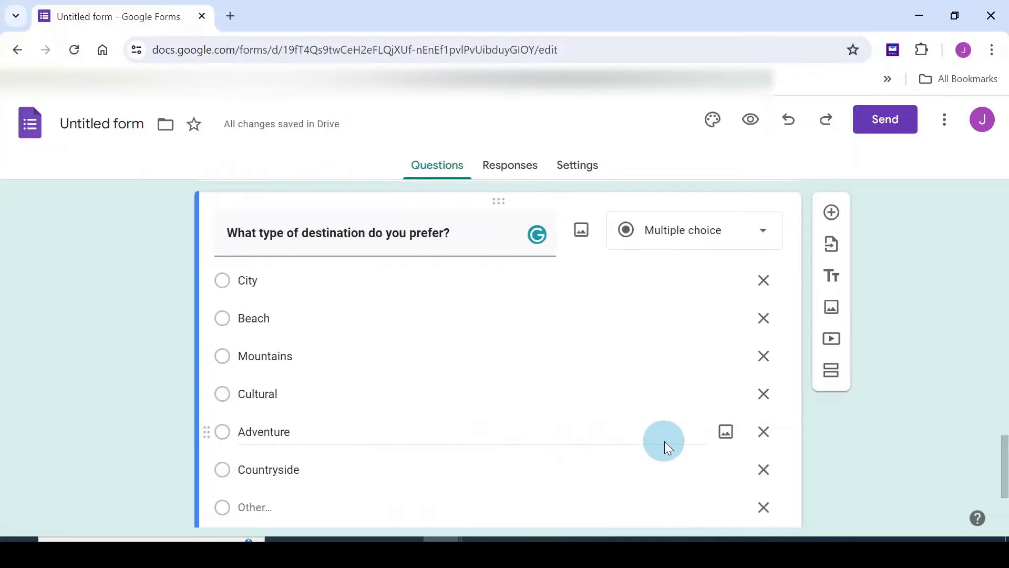
{"action": "scroll", "coordinate": [664, 441], "scroll_direction": "down", "scroll_amount": 1}
{"action": "scroll", "coordinate": [665, 442], "scroll_direction": "up", "scroll_amount": 1}
{"action": "scroll", "coordinate": [664, 441], "scroll_direction": "down", "scroll_amount": 2}
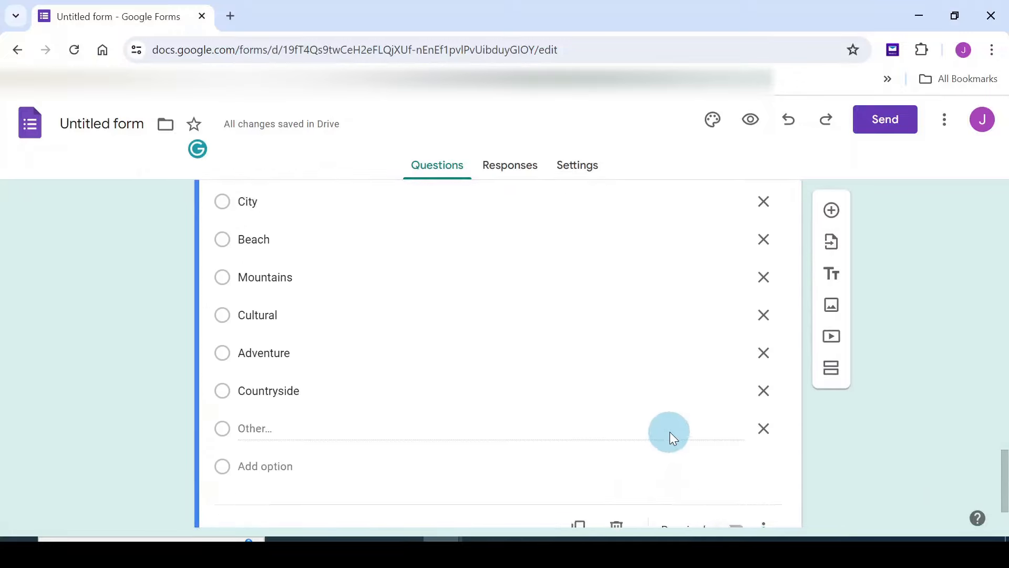
{"action": "scroll", "coordinate": [783, 410], "scroll_direction": "up", "scroll_amount": 2}
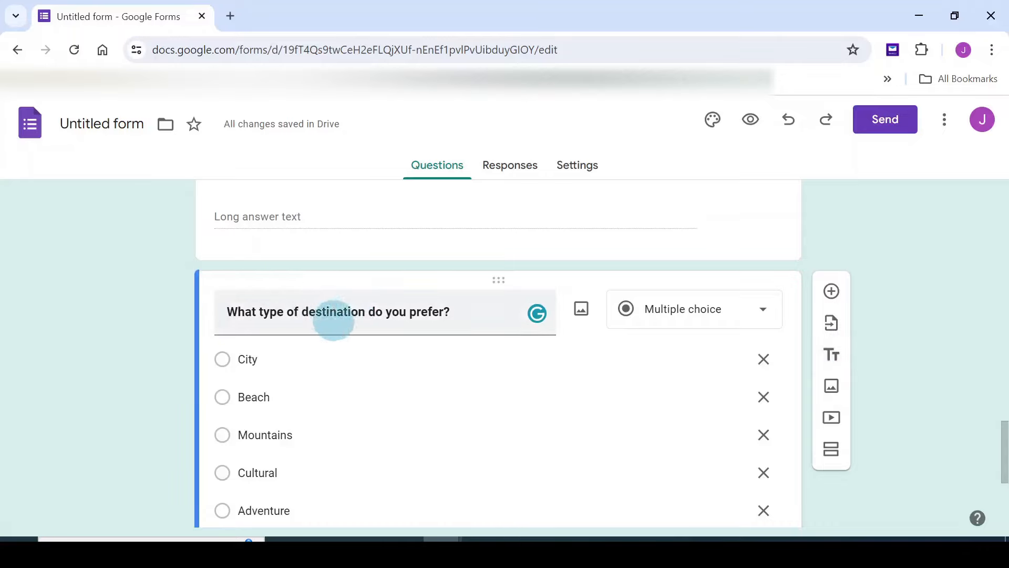
{"action": "scroll", "coordinate": [289, 297], "scroll_direction": "down", "scroll_amount": 2}
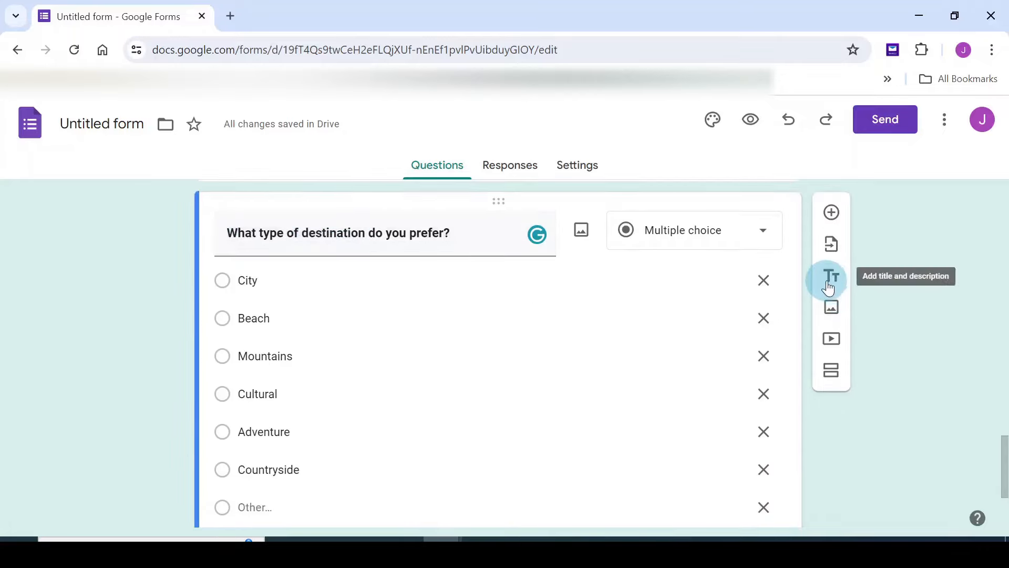
{"action": "left_click", "coordinate": [832, 317]}
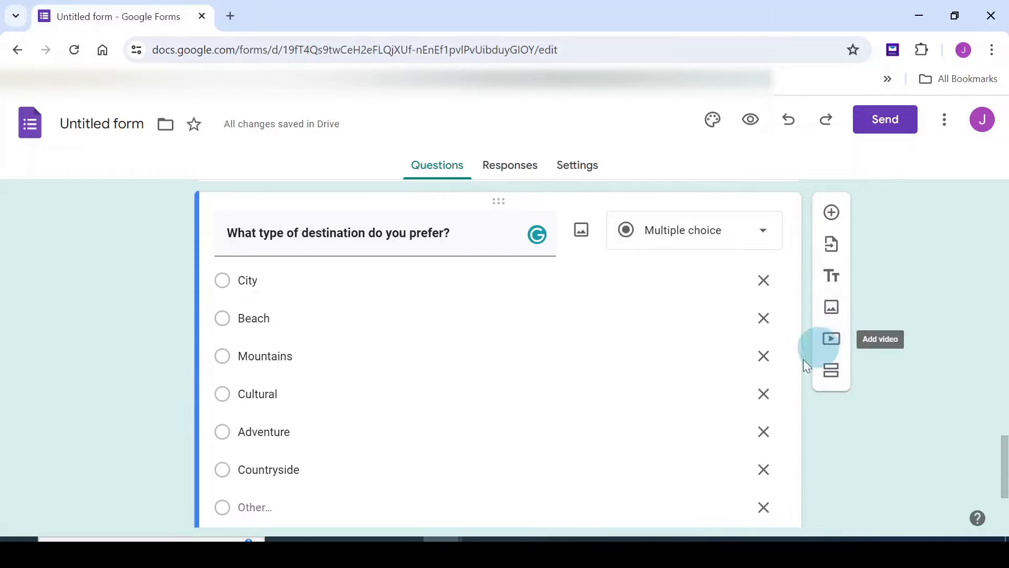
{"action": "scroll", "coordinate": [765, 368], "scroll_direction": "up", "scroll_amount": 3}
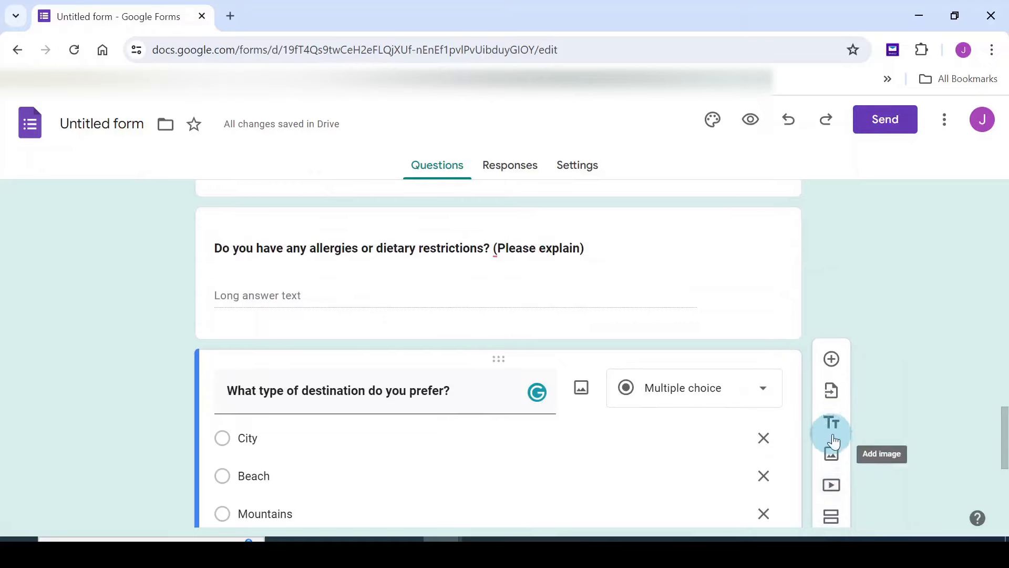
{"action": "scroll", "coordinate": [795, 397], "scroll_direction": "down", "scroll_amount": 2}
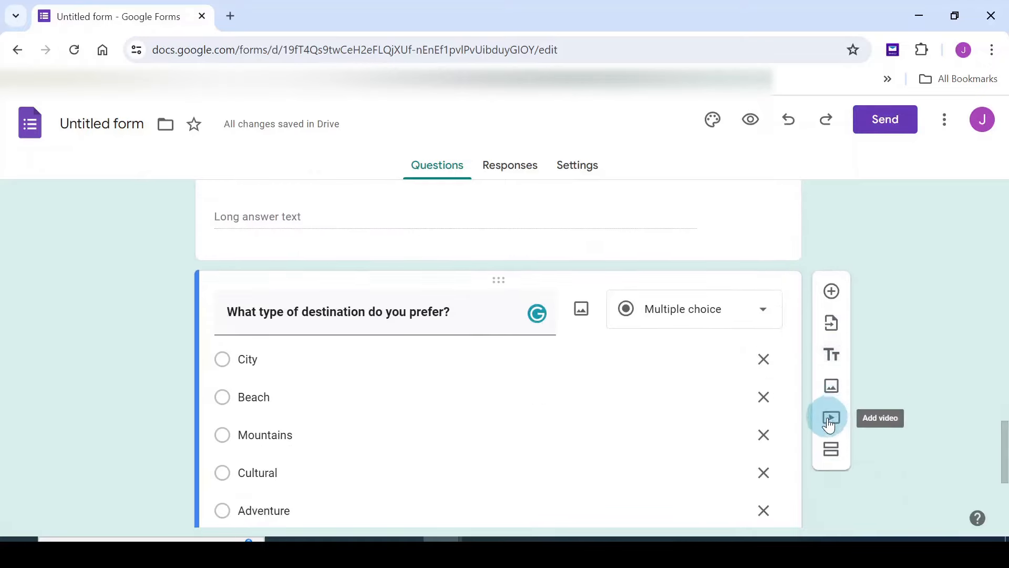
{"action": "scroll", "coordinate": [800, 436], "scroll_direction": "down", "scroll_amount": 4}
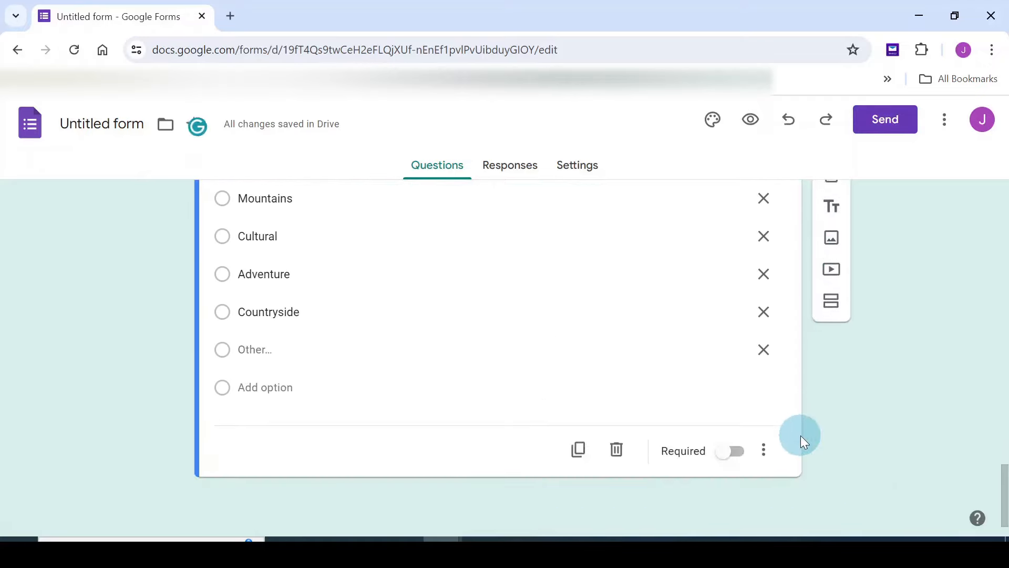
{"action": "scroll", "coordinate": [792, 443], "scroll_direction": "up", "scroll_amount": 1}
{"action": "scroll", "coordinate": [791, 442], "scroll_direction": "down", "scroll_amount": 1}
{"action": "scroll", "coordinate": [792, 442], "scroll_direction": "up", "scroll_amount": 4}
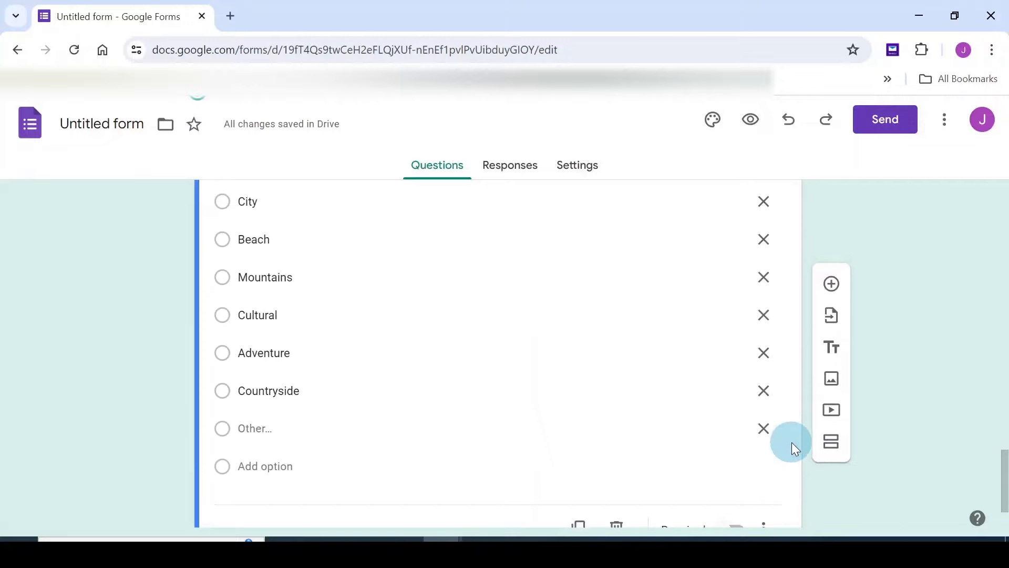
{"action": "scroll", "coordinate": [795, 436], "scroll_direction": "up", "scroll_amount": 1}
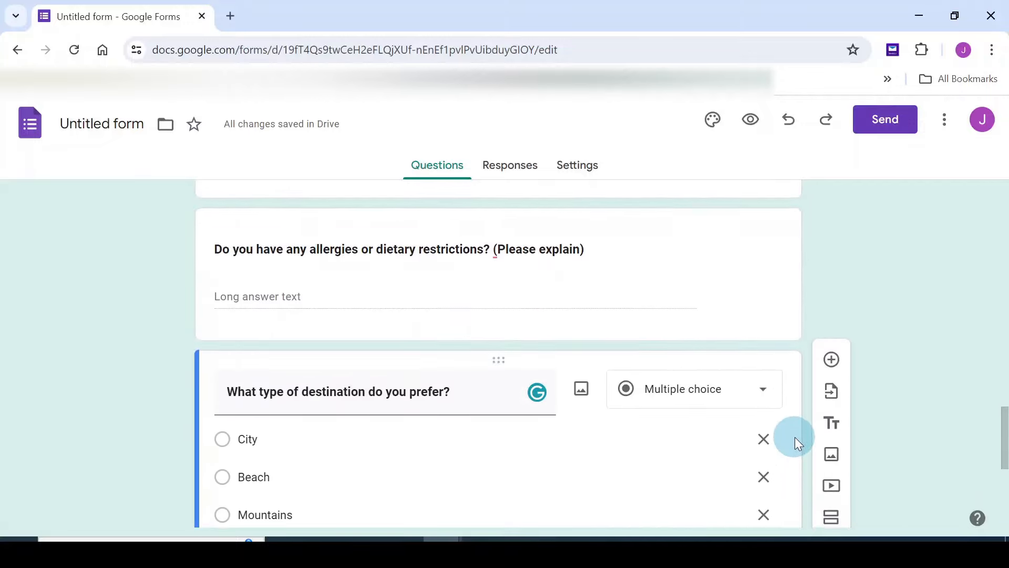
{"action": "scroll", "coordinate": [795, 437], "scroll_direction": "up", "scroll_amount": 1}
Turn on 'Make questions required by default' under Question defaults in Settings
{"action": "left_click", "coordinate": [579, 170]}
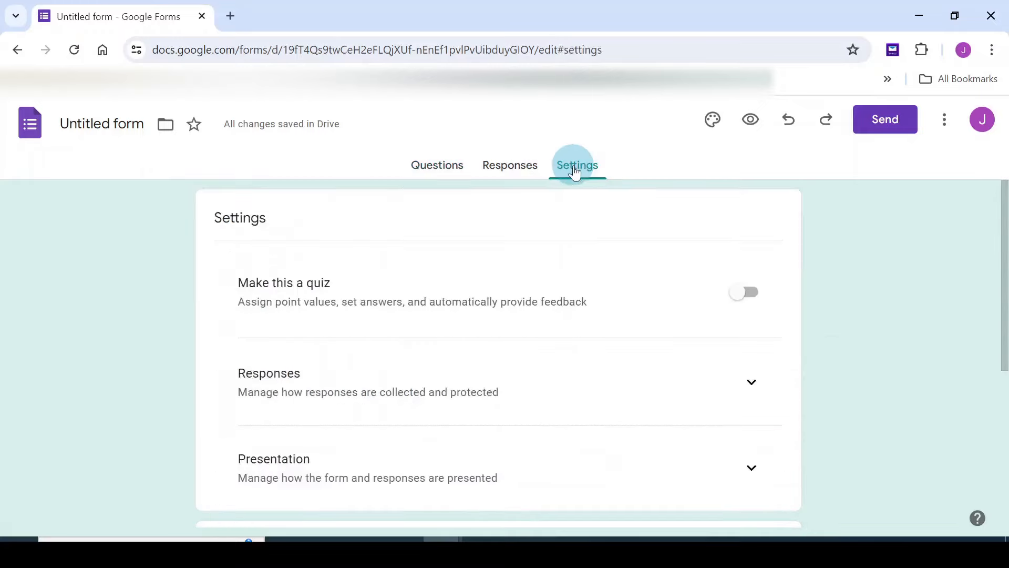
{"action": "scroll", "coordinate": [642, 273], "scroll_direction": "down", "scroll_amount": 4}
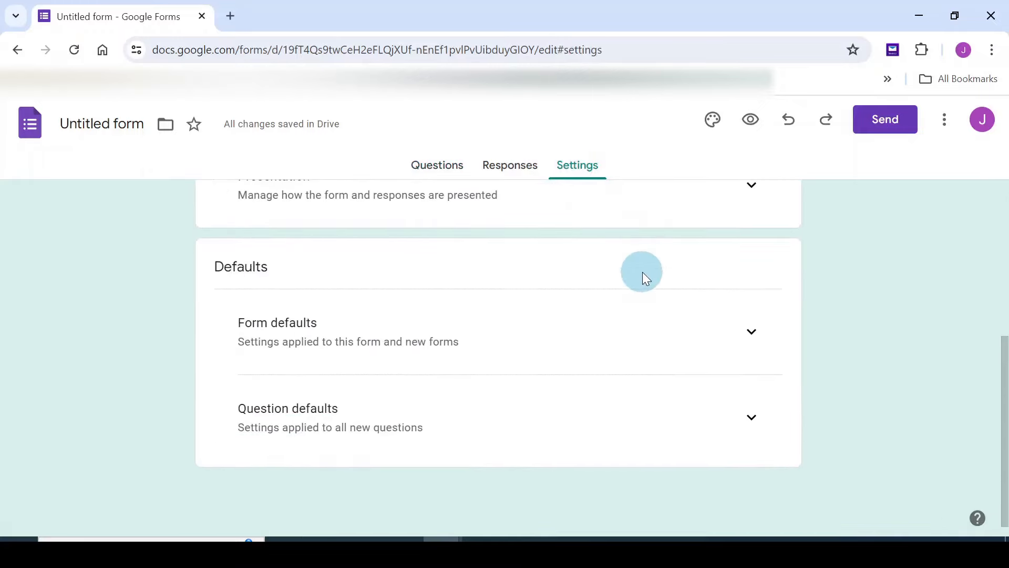
{"action": "left_click", "coordinate": [286, 415]}
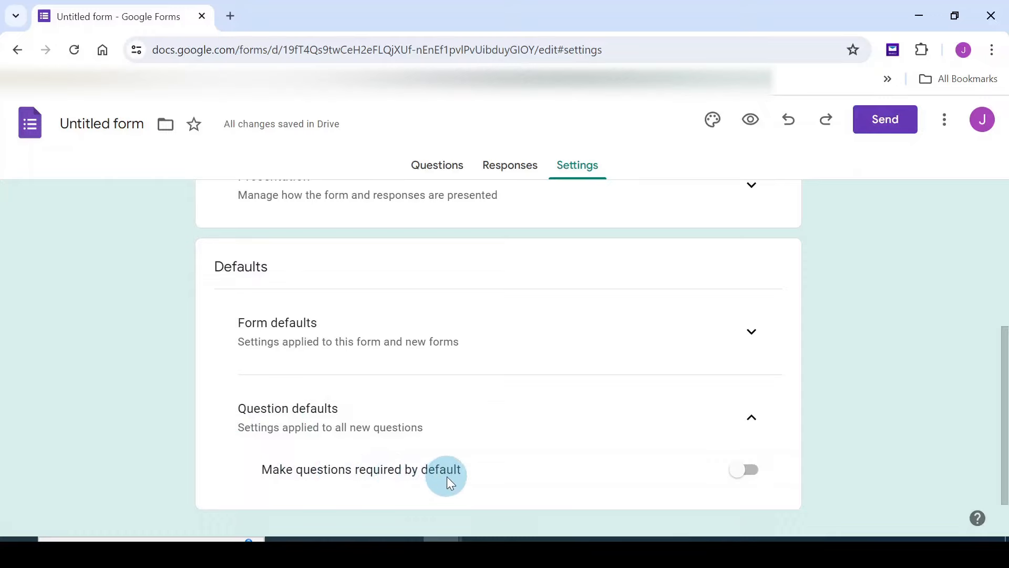
{"action": "left_click", "coordinate": [746, 469]}
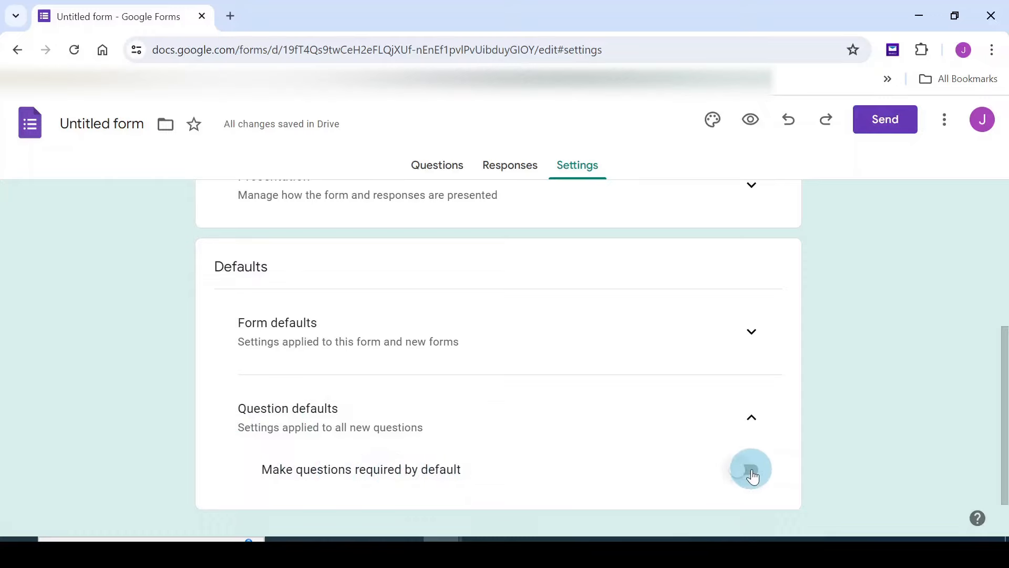
{"action": "scroll", "coordinate": [768, 447], "scroll_direction": "down", "scroll_amount": 1}
{"action": "scroll", "coordinate": [769, 447], "scroll_direction": "down", "scroll_amount": 1}
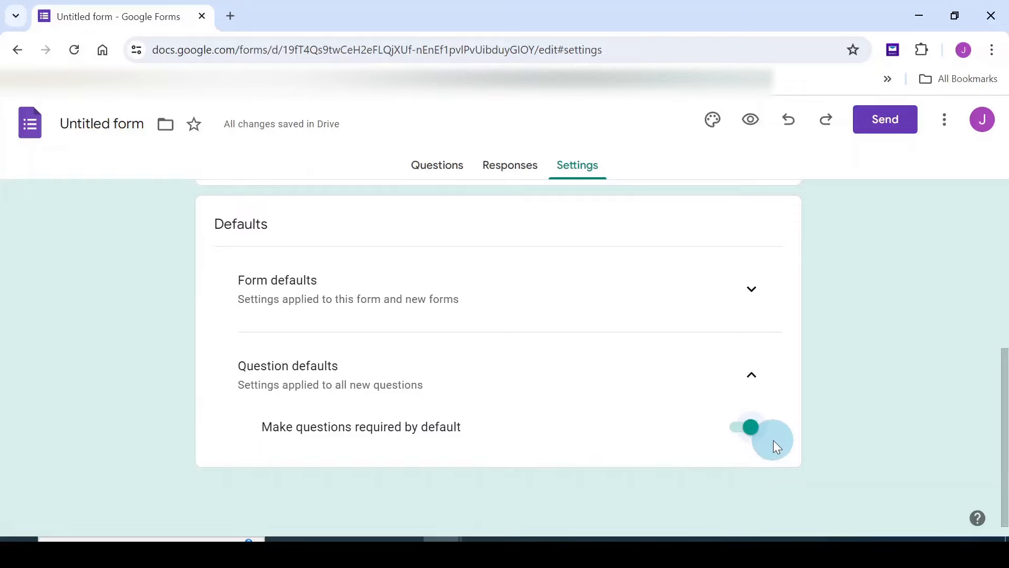
{"action": "scroll", "coordinate": [736, 389], "scroll_direction": "up", "scroll_amount": 10}
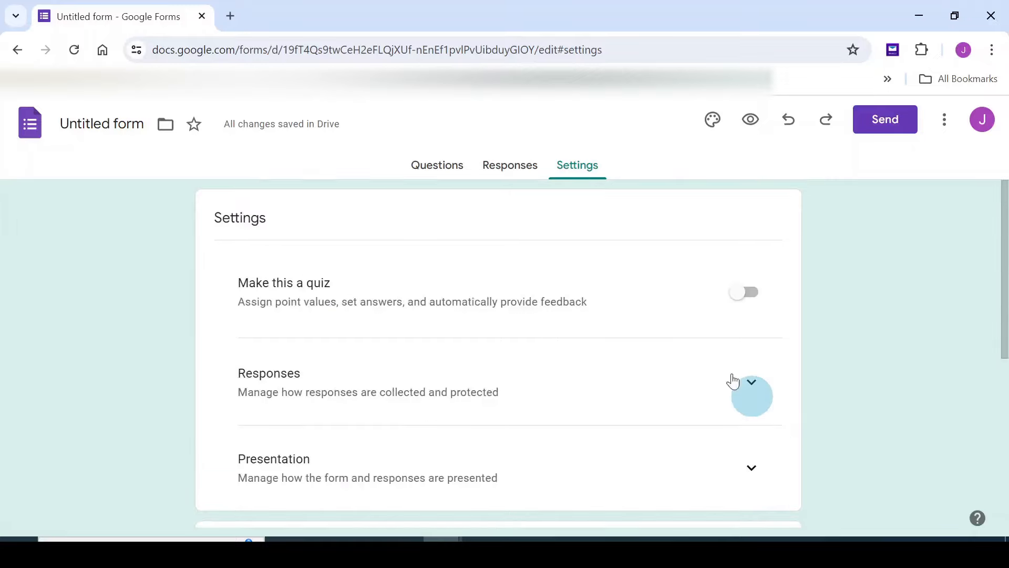
{"action": "left_click", "coordinate": [436, 165]}
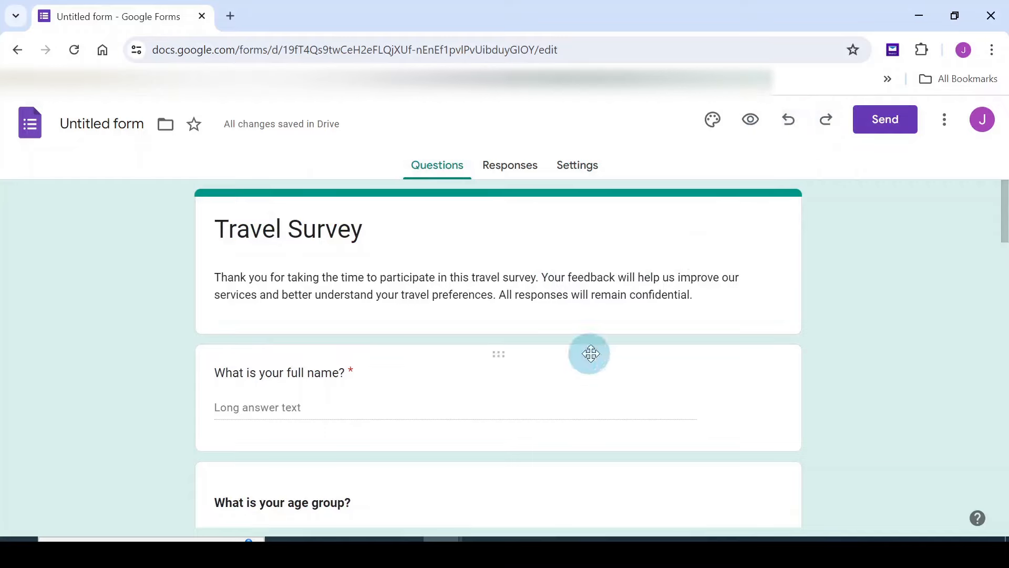
{"action": "left_click", "coordinate": [712, 121]}
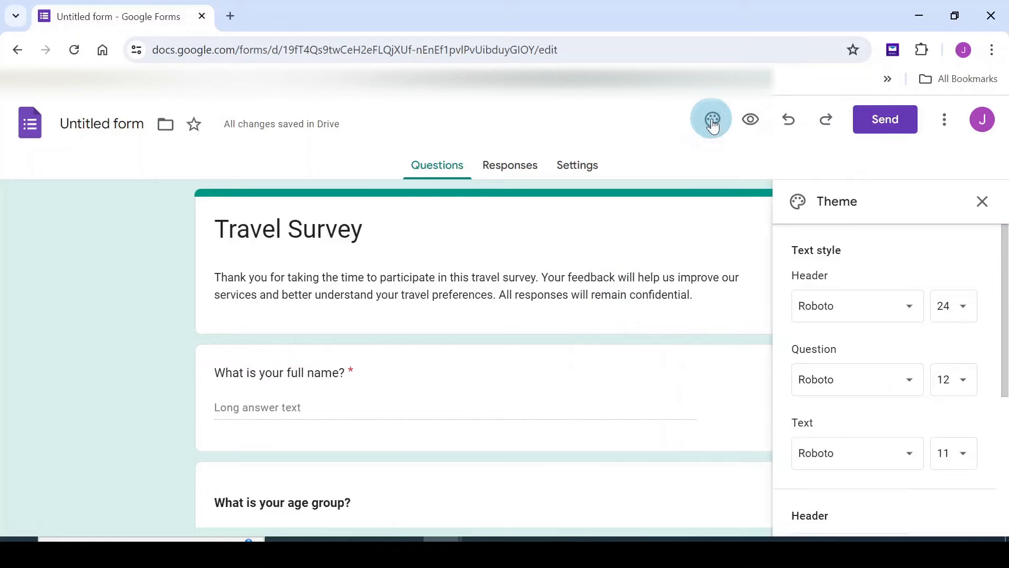
{"action": "scroll", "coordinate": [877, 332], "scroll_direction": "down", "scroll_amount": 4}
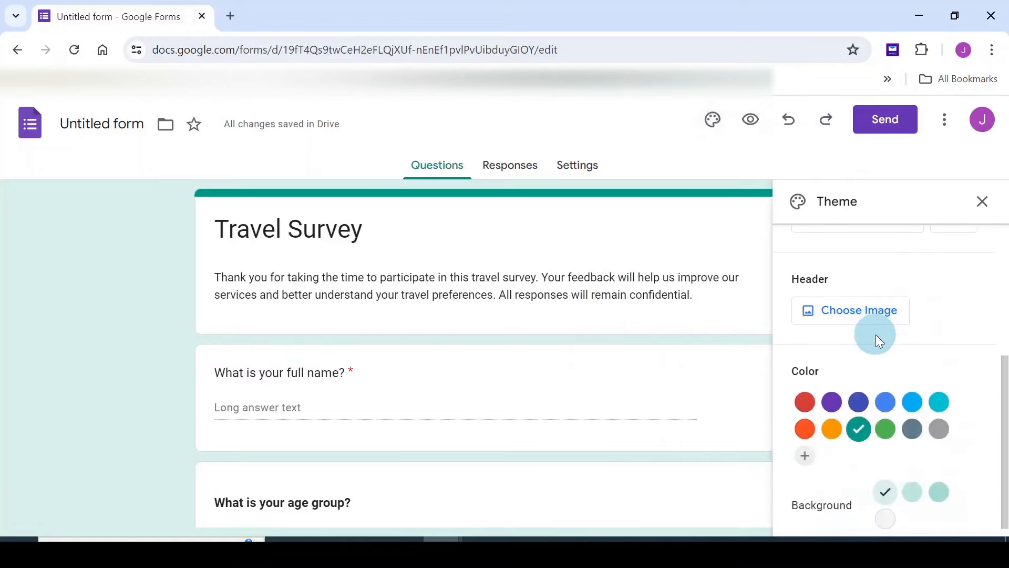
{"action": "scroll", "coordinate": [875, 335], "scroll_direction": "up", "scroll_amount": 2}
{"action": "scroll", "coordinate": [876, 334], "scroll_direction": "down", "scroll_amount": 2}
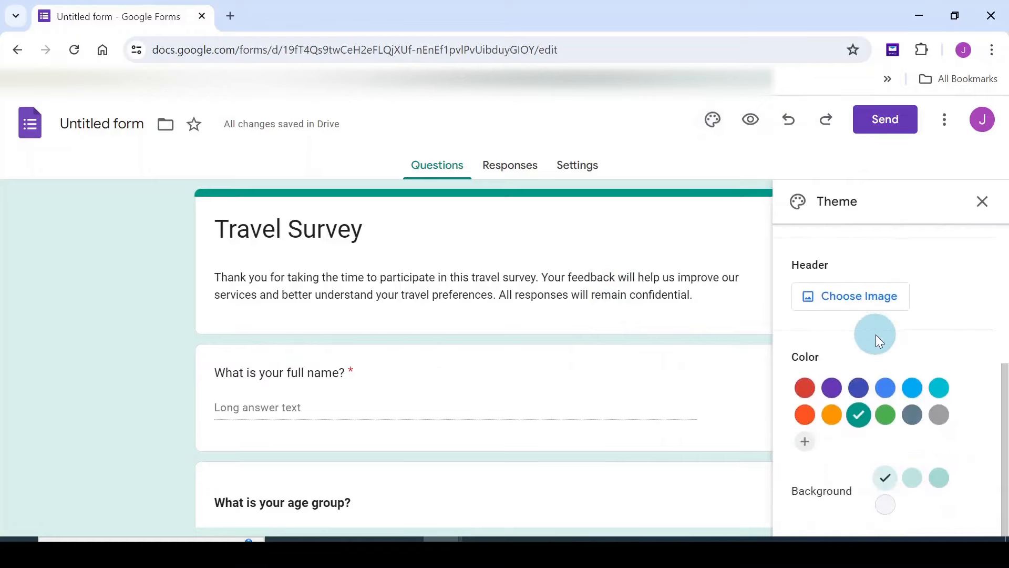
Insert the blue light-streak Work and School image as the form header
{"action": "left_click", "coordinate": [851, 300]}
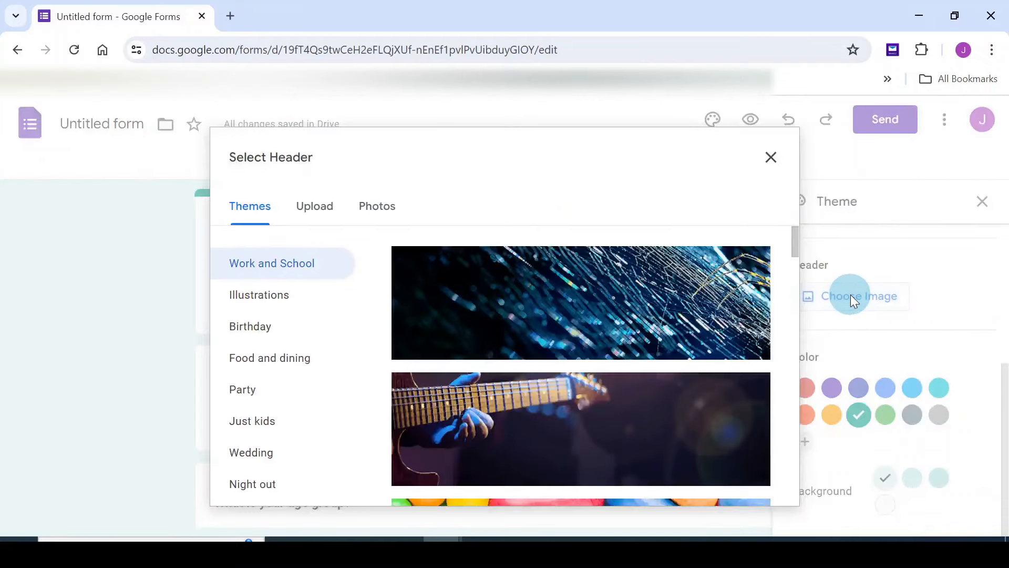
{"action": "left_click", "coordinate": [249, 264]}
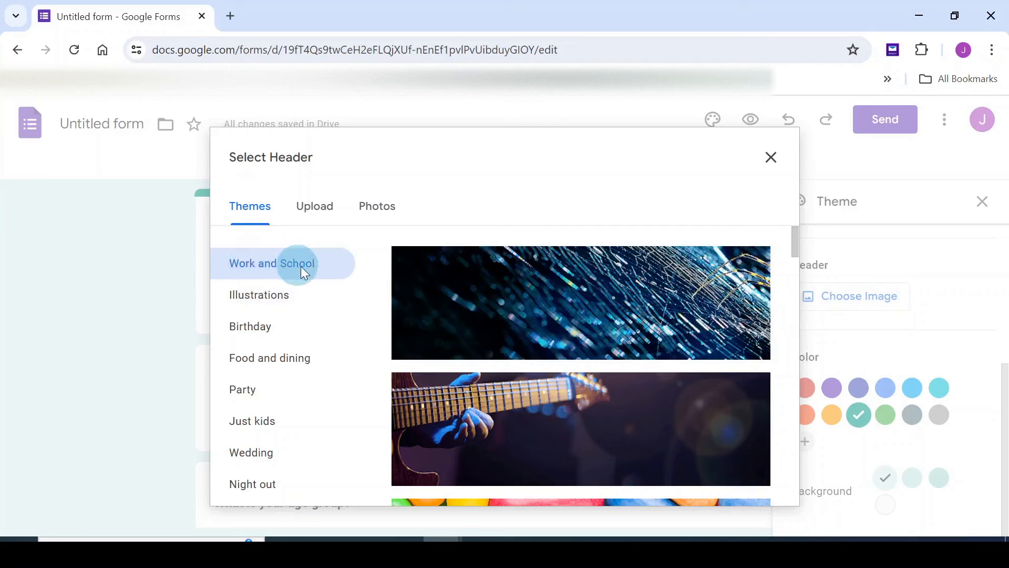
{"action": "left_click", "coordinate": [604, 306]}
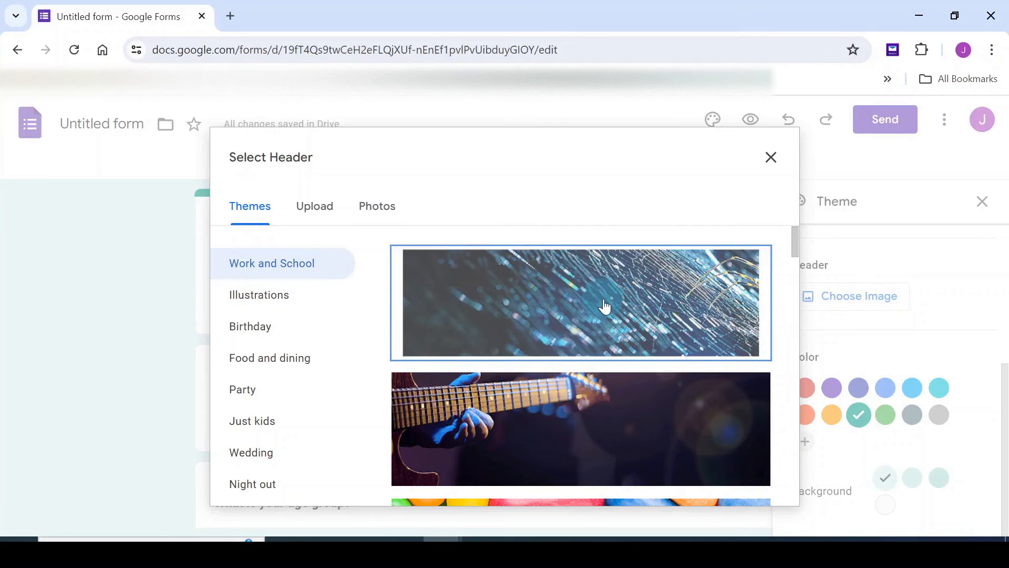
{"action": "left_click", "coordinate": [750, 485]}
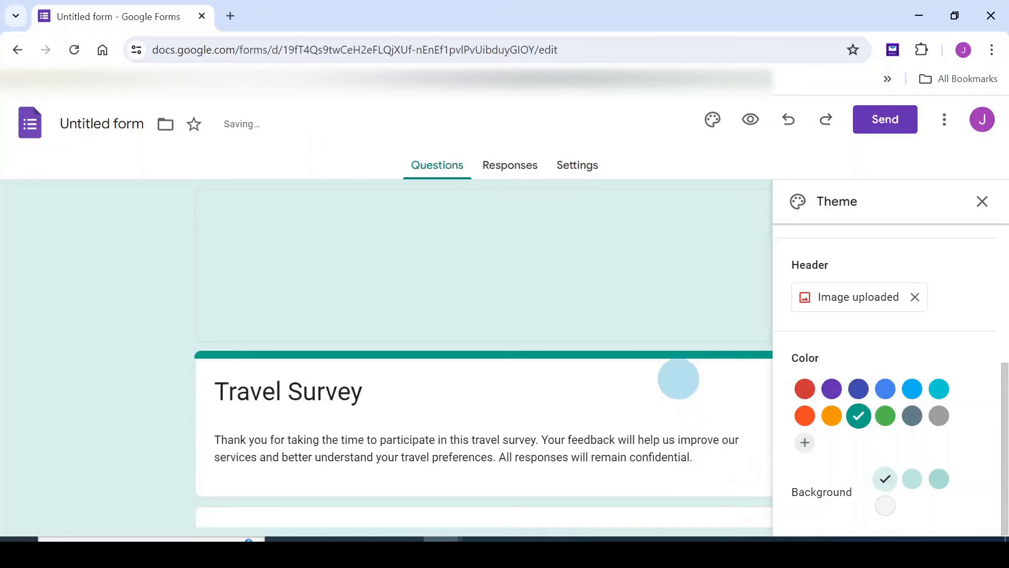
Close the Theme panel and return to the form
{"action": "left_click", "coordinate": [982, 202]}
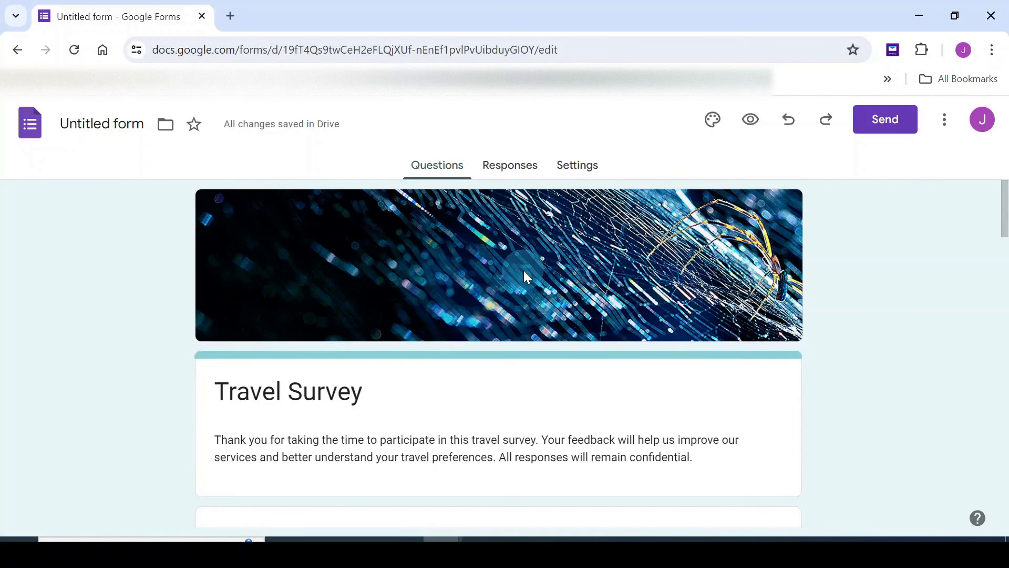
{"action": "scroll", "coordinate": [586, 285], "scroll_direction": "down", "scroll_amount": 4}
{"action": "left_click", "coordinate": [585, 286]}
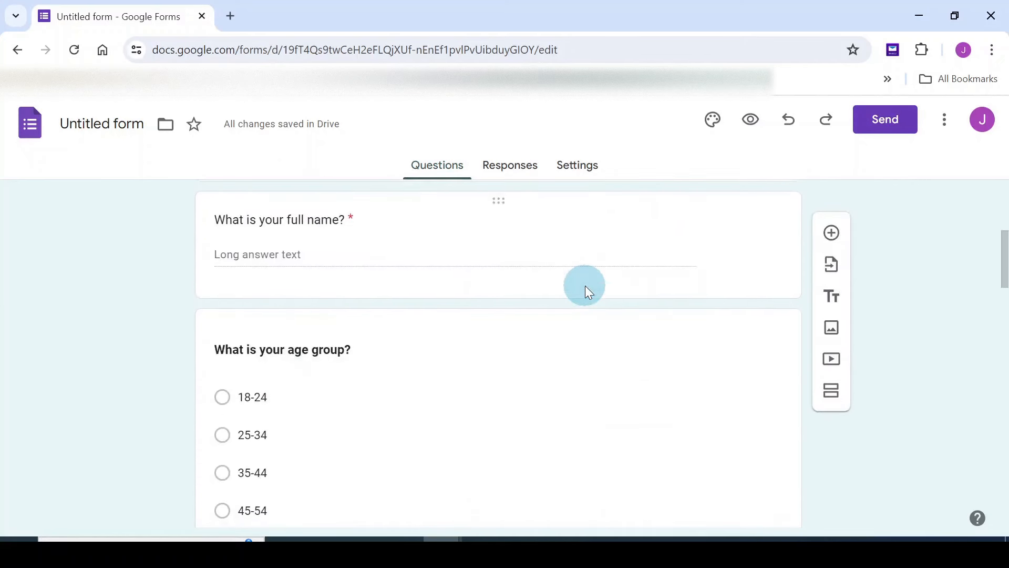
{"action": "left_click", "coordinate": [749, 119]}
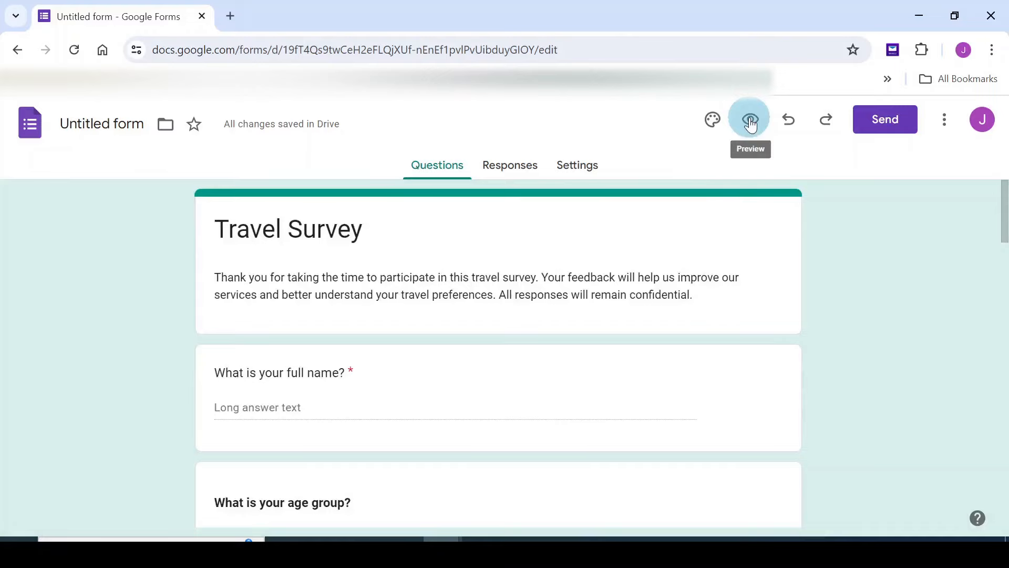
Open the form preview and enter a respondent's name in the full-name field
{"action": "left_click", "coordinate": [751, 120]}
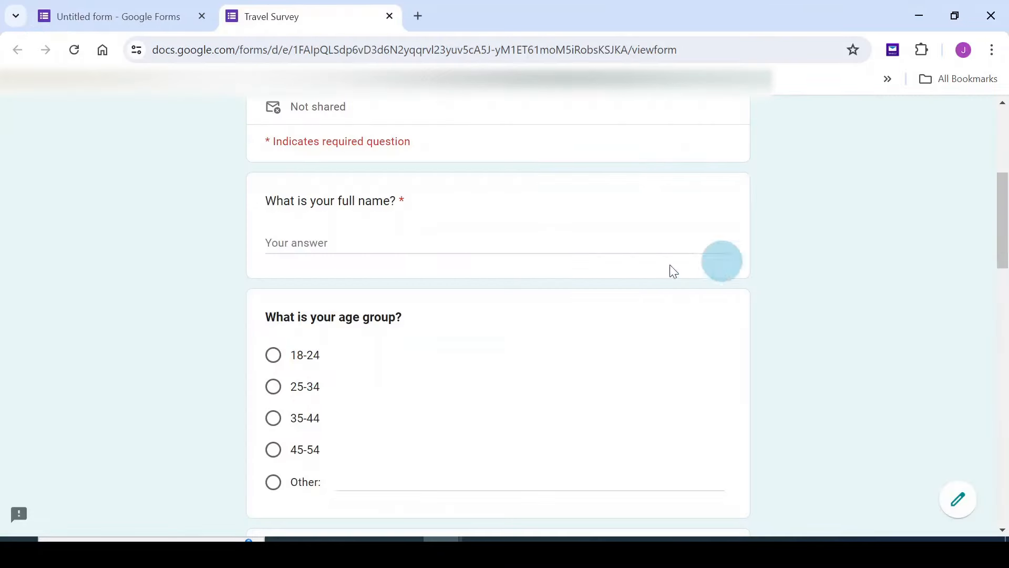
{"action": "left_click", "coordinate": [484, 293]}
{"action": "left_click", "coordinate": [367, 243]}
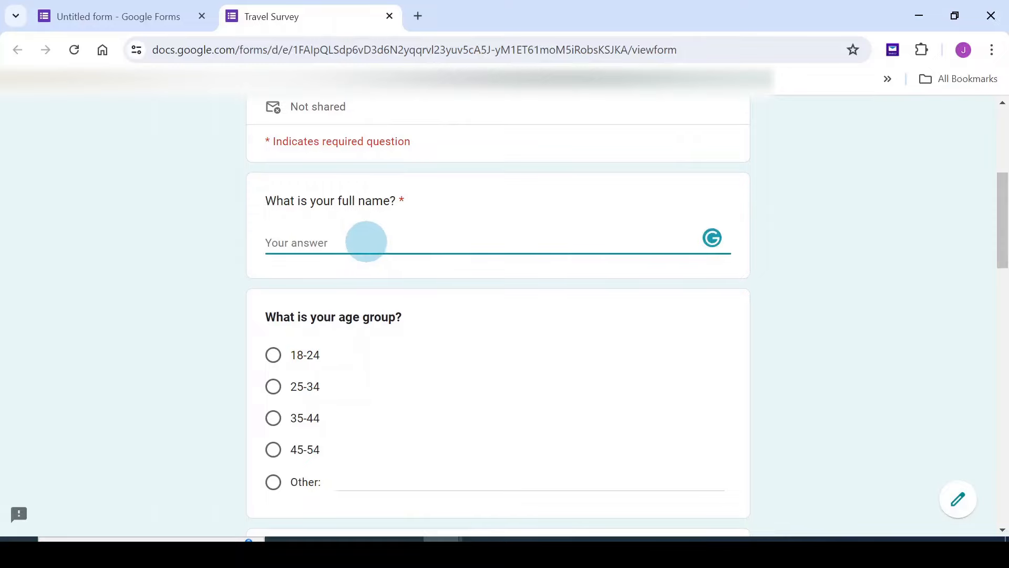
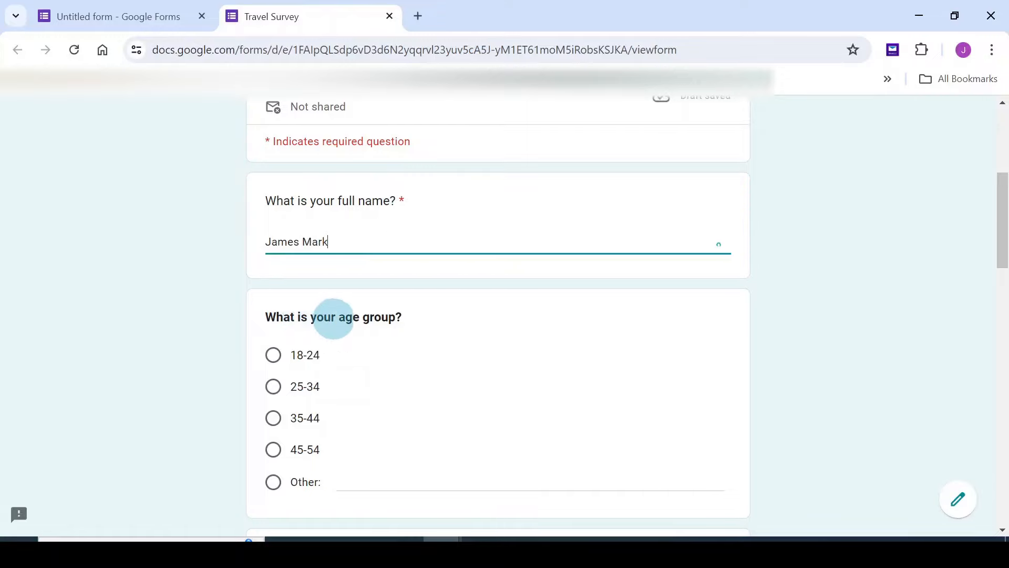
Answer 25-34, Male, 2-3 times a year and Budget traveler in the preview
{"action": "scroll", "coordinate": [353, 316], "scroll_direction": "down", "scroll_amount": 3}
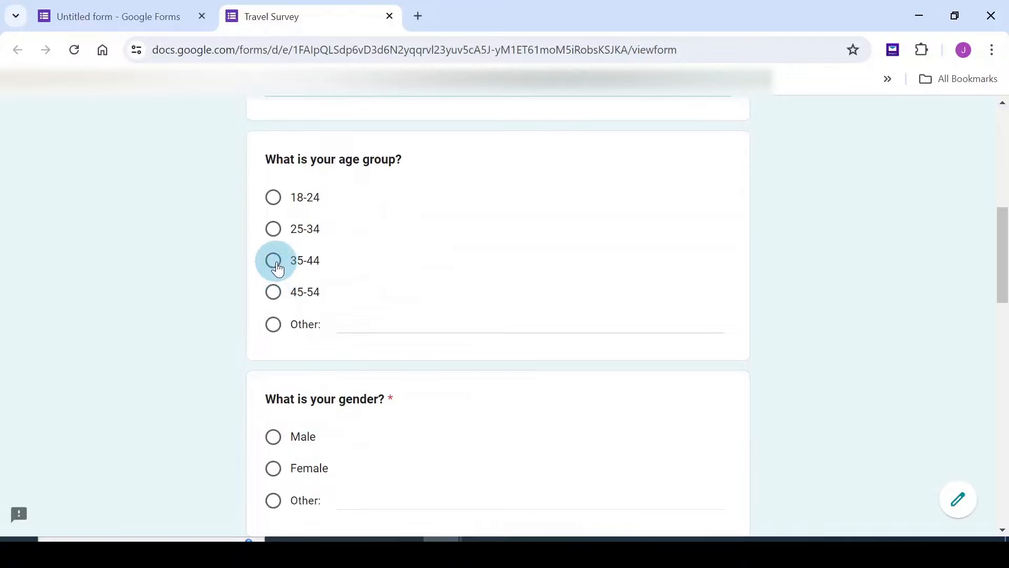
{"action": "left_click", "coordinate": [277, 242]}
{"action": "scroll", "coordinate": [480, 268], "scroll_direction": "down", "scroll_amount": 2}
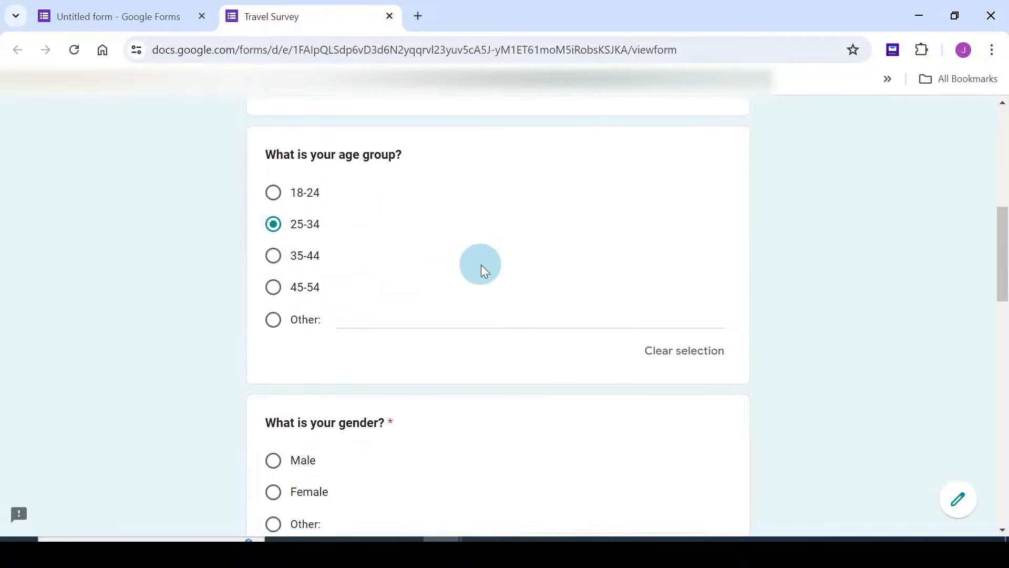
{"action": "scroll", "coordinate": [462, 271], "scroll_direction": "down", "scroll_amount": 3}
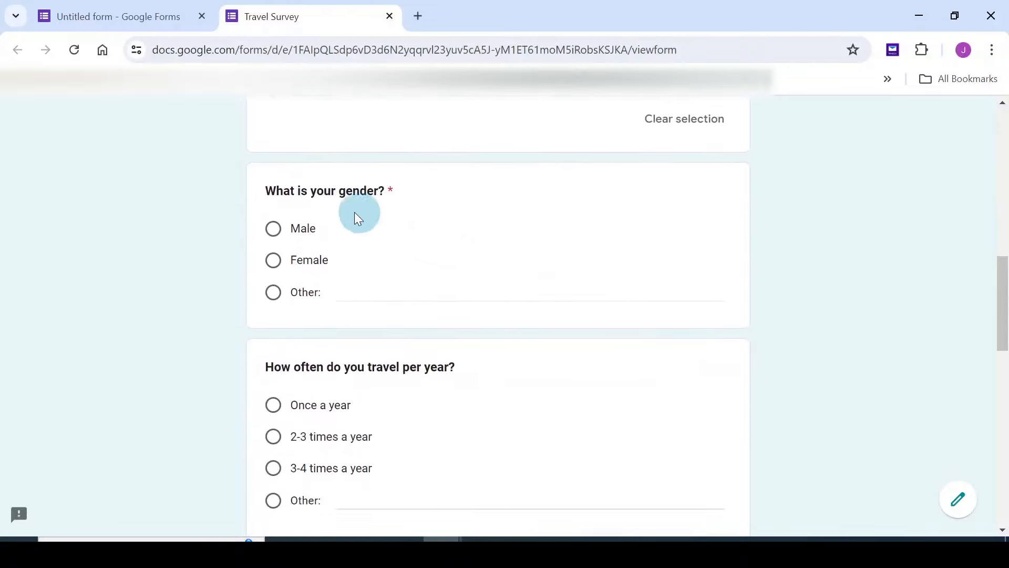
{"action": "left_click", "coordinate": [281, 233]}
{"action": "scroll", "coordinate": [444, 237], "scroll_direction": "down", "scroll_amount": 3}
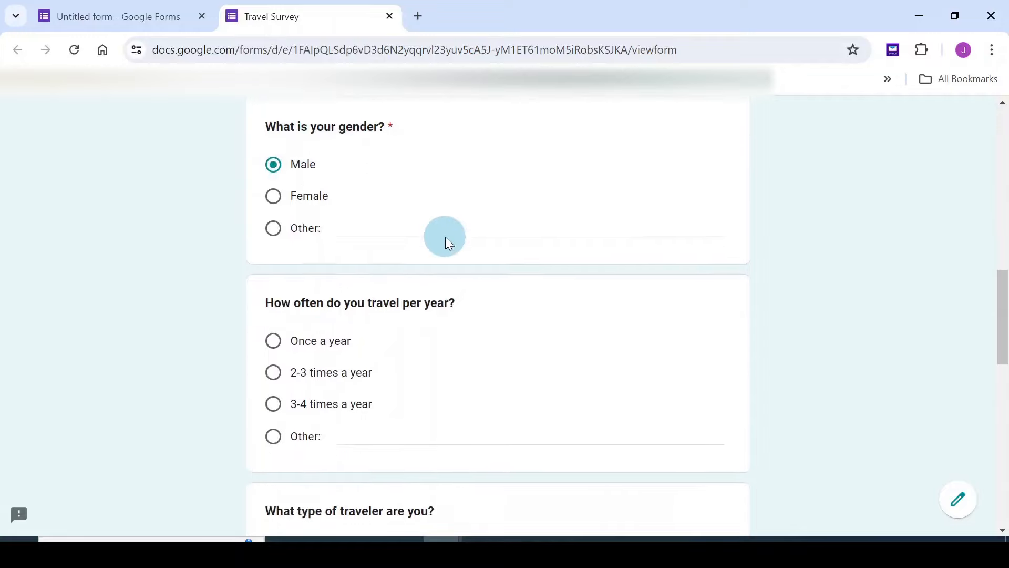
{"action": "scroll", "coordinate": [334, 217], "scroll_direction": "up", "scroll_amount": 3}
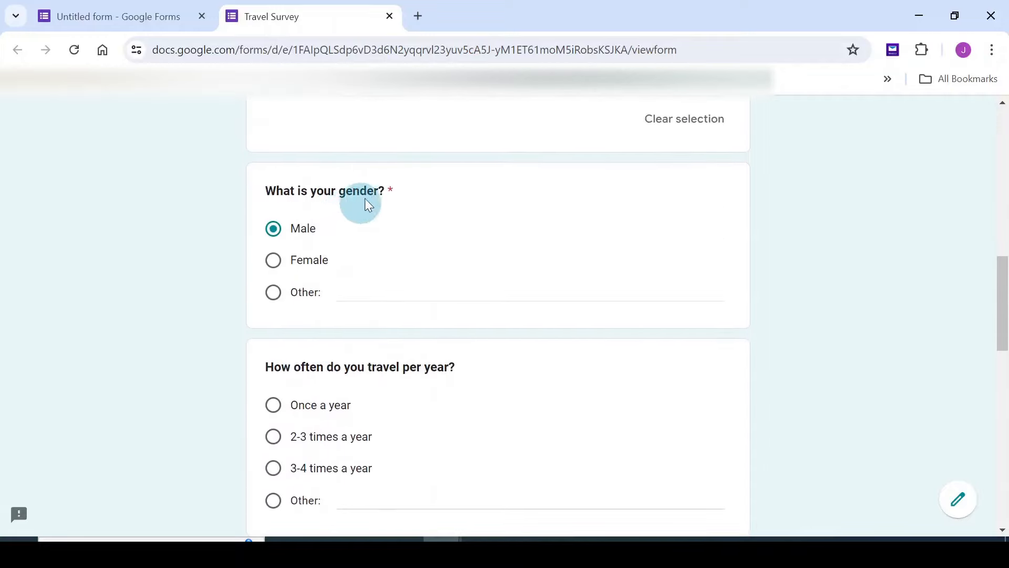
{"action": "scroll", "coordinate": [383, 193], "scroll_direction": "down", "scroll_amount": 3}
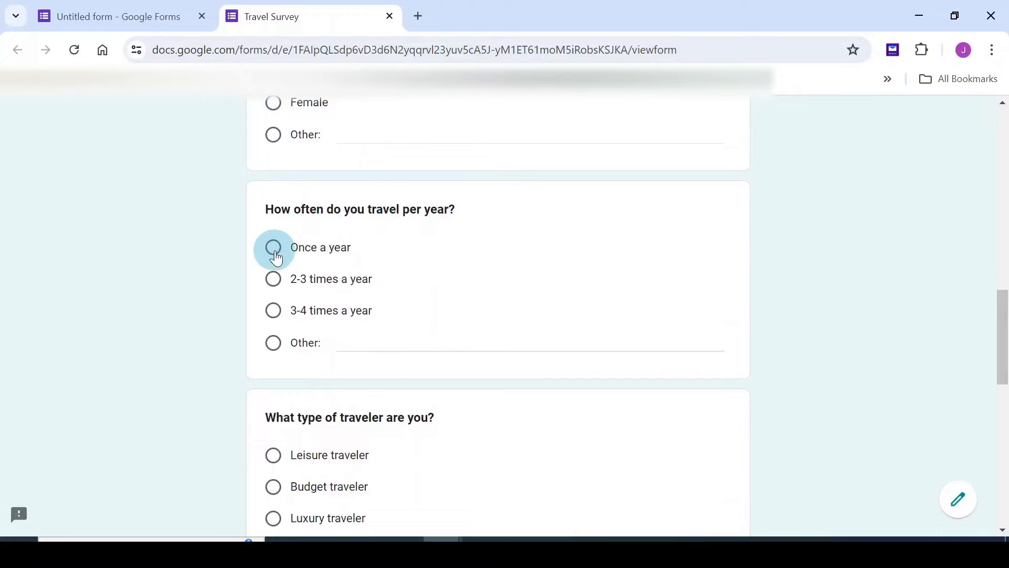
{"action": "left_click", "coordinate": [274, 278]}
{"action": "scroll", "coordinate": [458, 286], "scroll_direction": "down", "scroll_amount": 2}
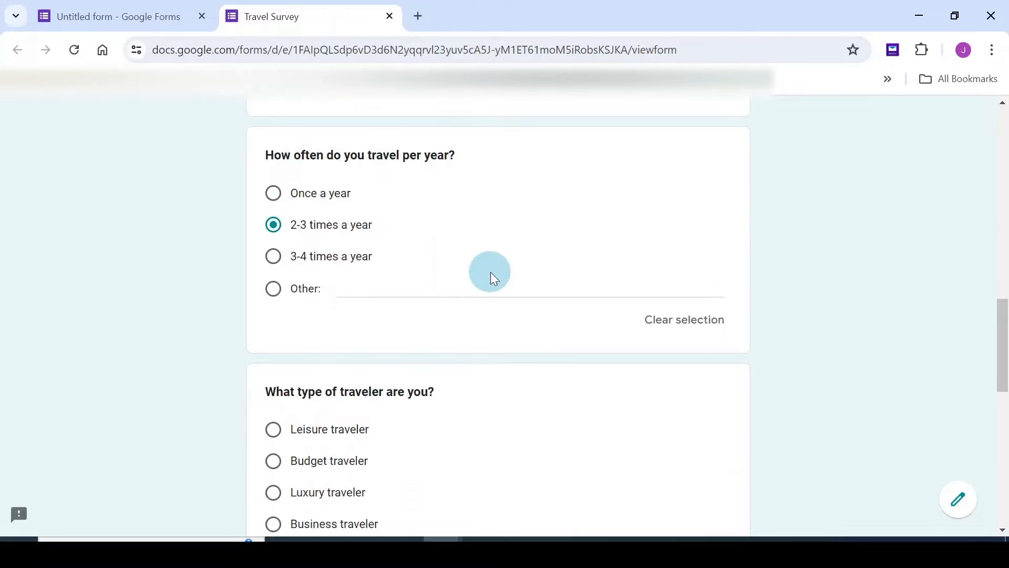
{"action": "scroll", "coordinate": [342, 259], "scroll_direction": "down", "scroll_amount": 3}
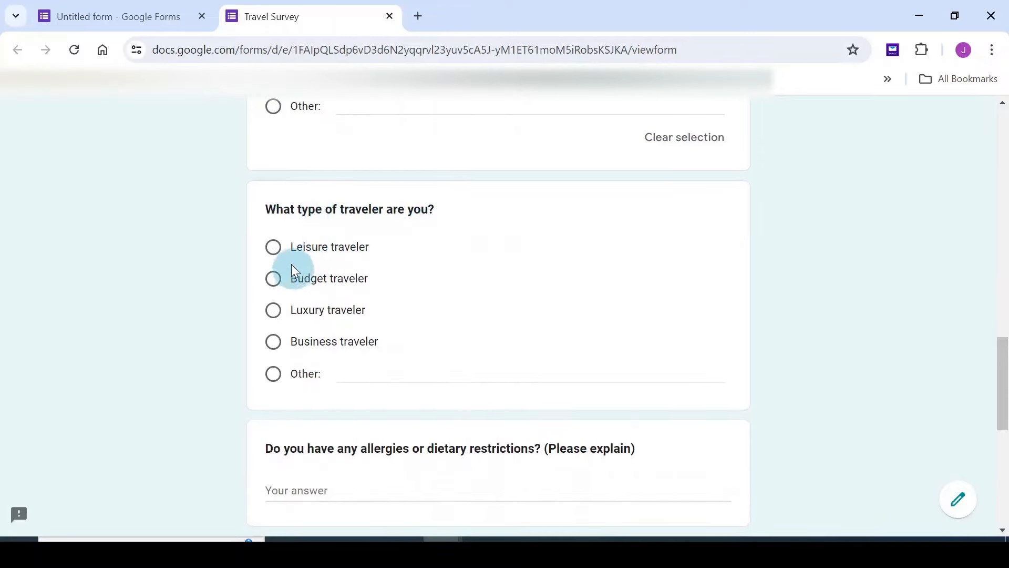
{"action": "left_click", "coordinate": [274, 280]}
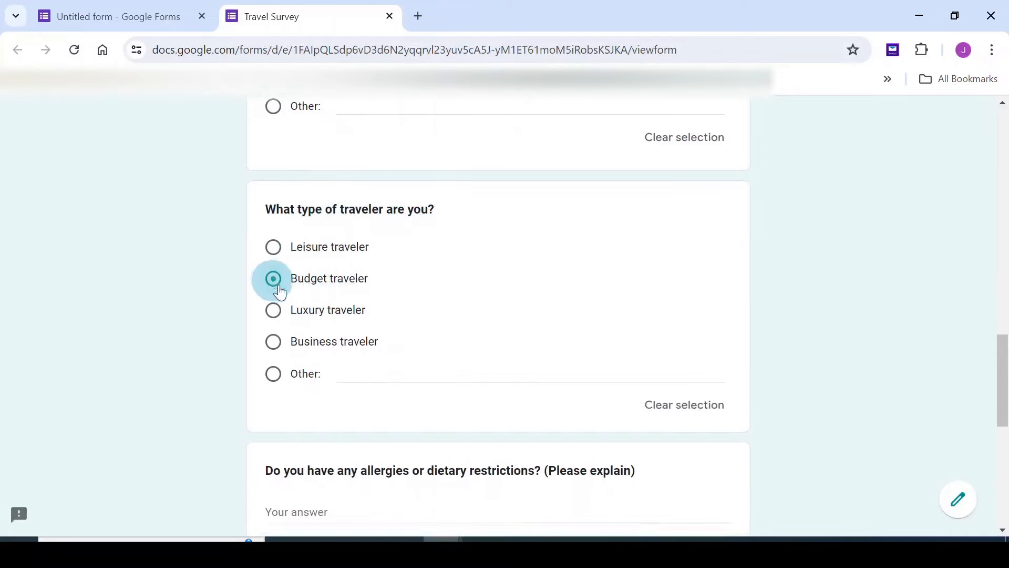
{"action": "scroll", "coordinate": [507, 262], "scroll_direction": "down", "scroll_amount": 3}
{"action": "scroll", "coordinate": [504, 264], "scroll_direction": "down", "scroll_amount": 2}
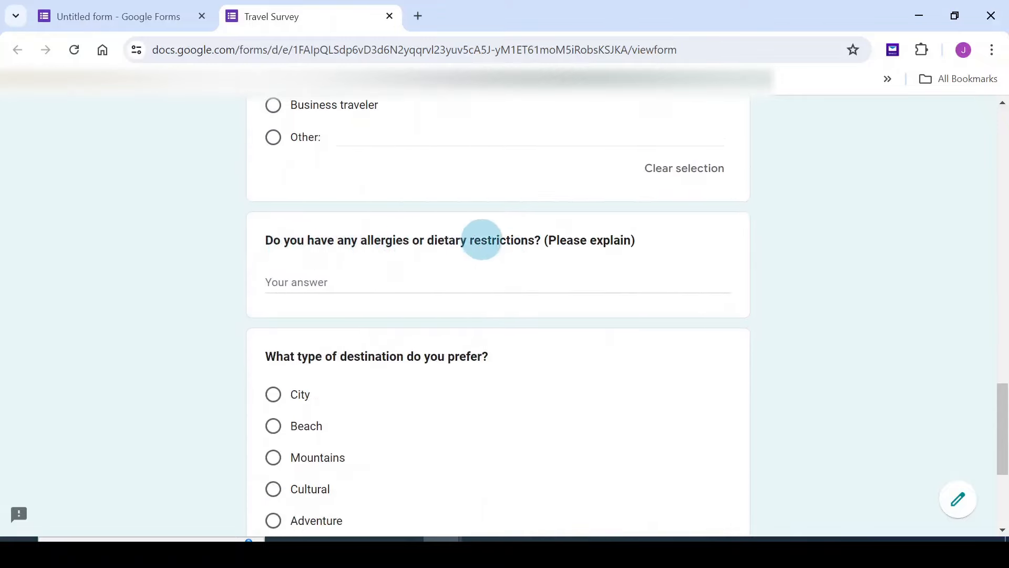
Answer allergies with 'No. None that I know of.', choose Countryside, and submit
{"action": "left_click", "coordinate": [336, 283]}
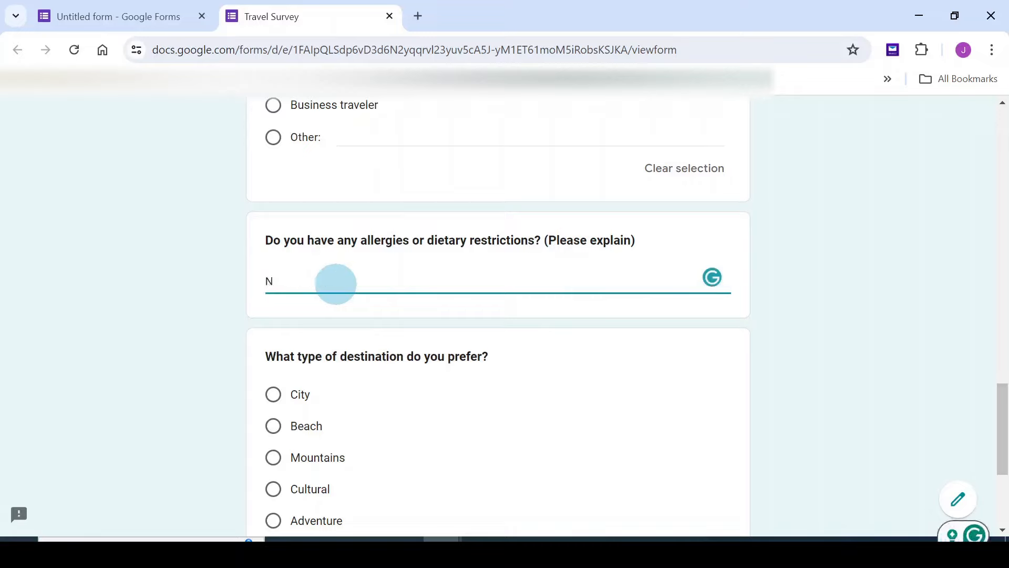
{"action": "type", "text": "No. None that I know of."}
{"action": "scroll", "coordinate": [392, 276], "scroll_direction": "down", "scroll_amount": 1}
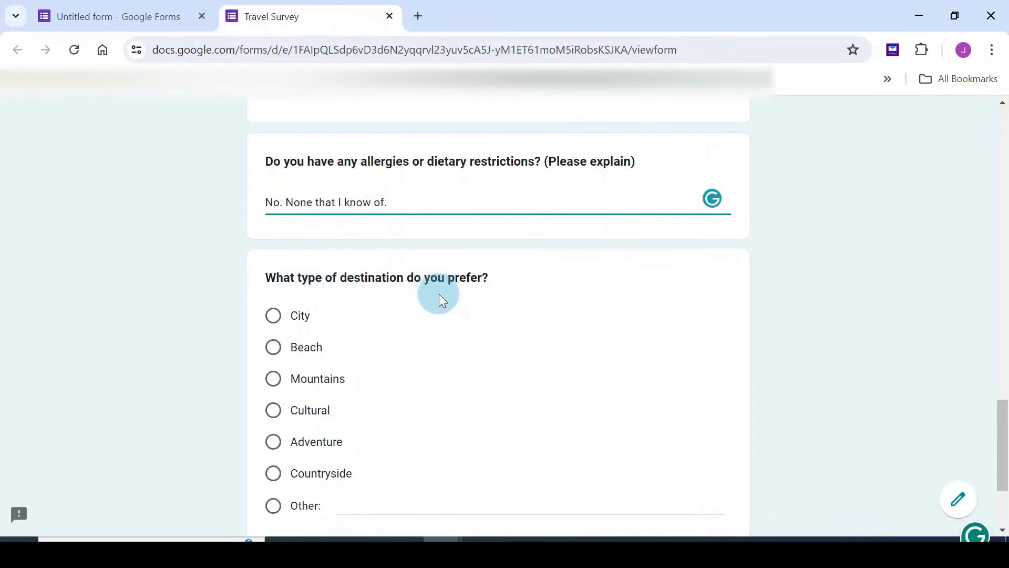
{"action": "scroll", "coordinate": [438, 297], "scroll_direction": "down", "scroll_amount": 1}
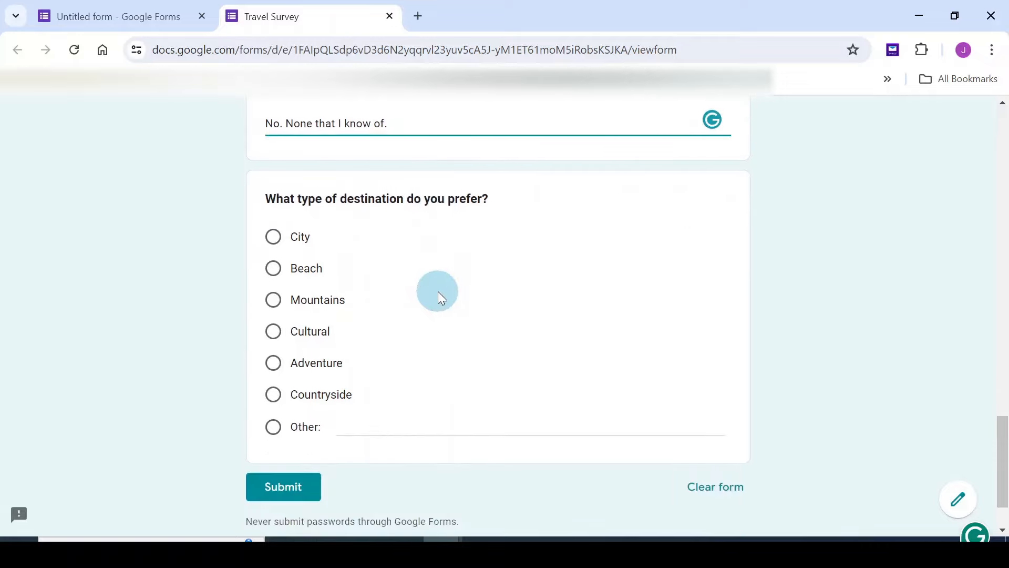
{"action": "left_click", "coordinate": [274, 270]}
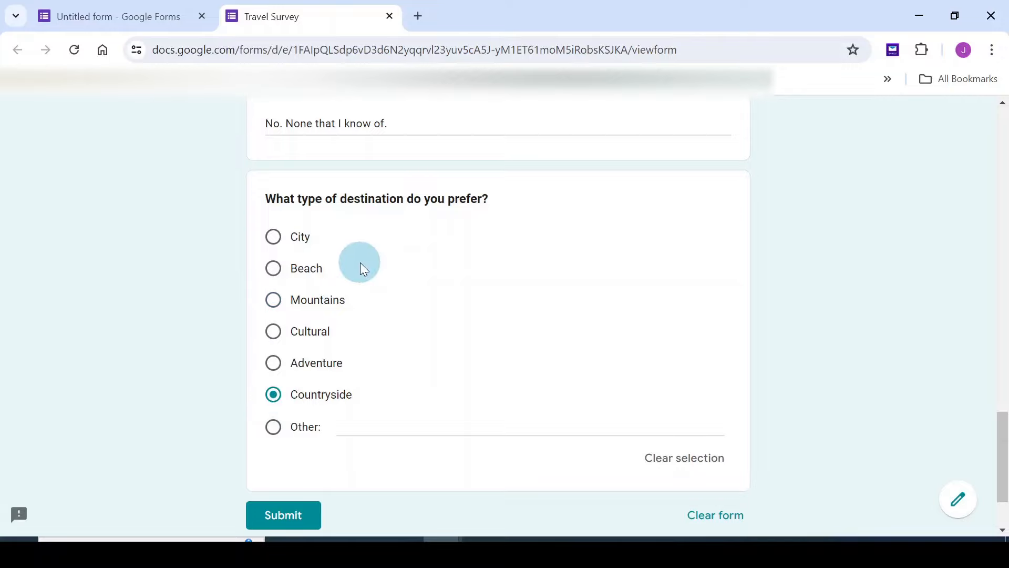
{"action": "scroll", "coordinate": [362, 268], "scroll_direction": "down", "scroll_amount": 2}
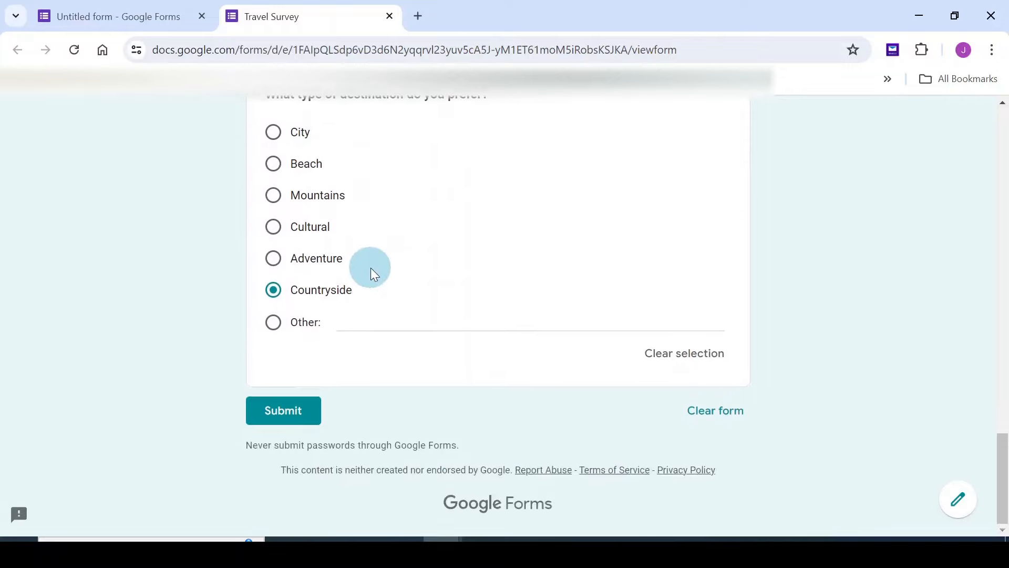
{"action": "left_click", "coordinate": [285, 409]}
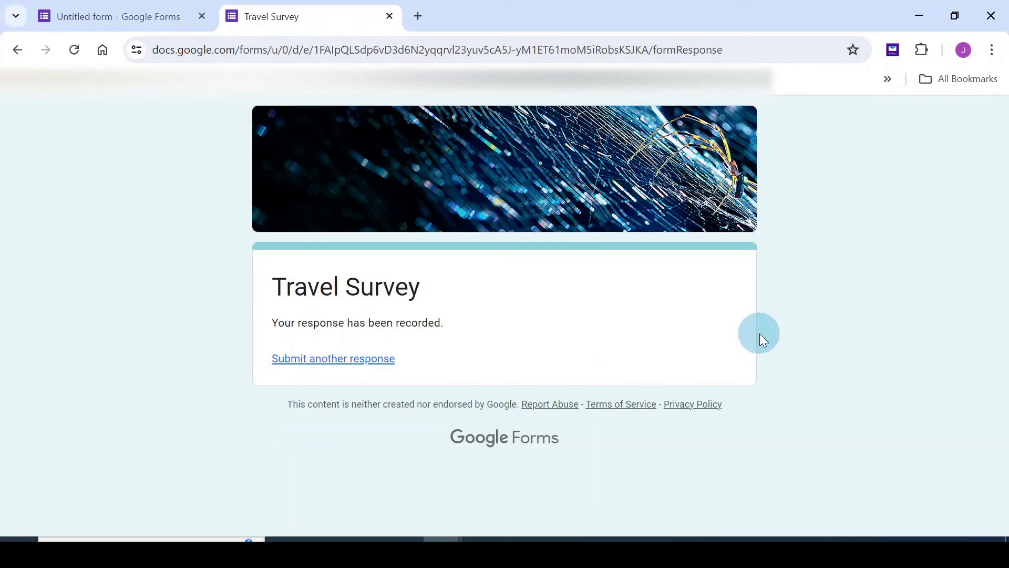
Return to the form editor and view Responses, now showing 1 response
{"action": "left_click", "coordinate": [118, 16]}
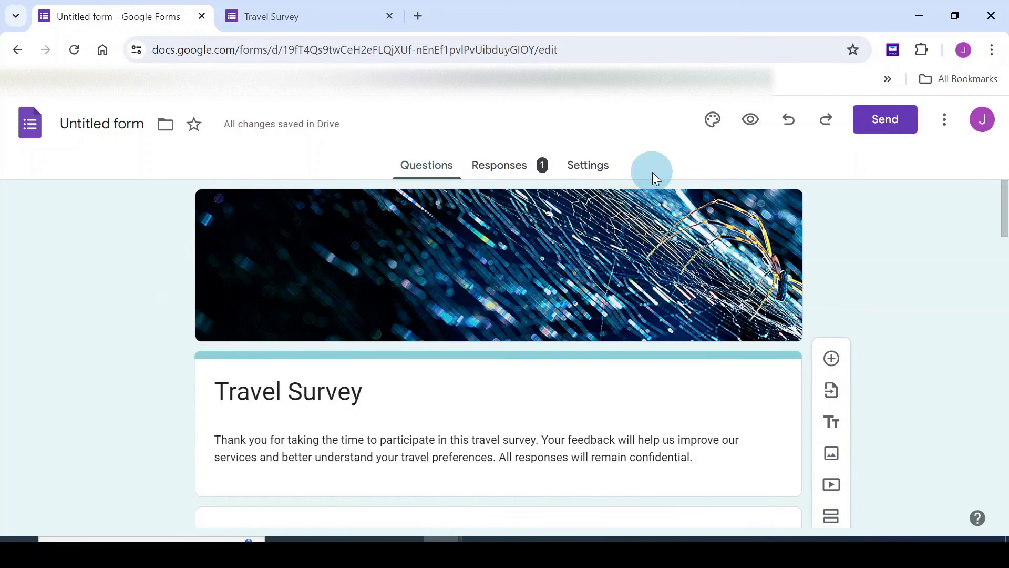
{"action": "left_click", "coordinate": [503, 171]}
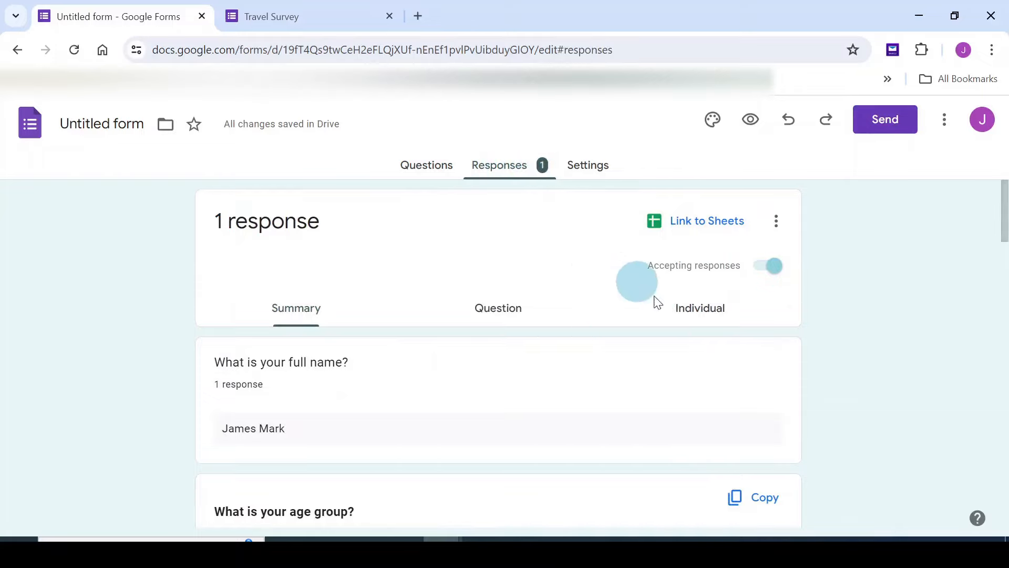
{"action": "scroll", "coordinate": [805, 323], "scroll_direction": "down", "scroll_amount": 1}
{"action": "scroll", "coordinate": [806, 317], "scroll_direction": "up", "scroll_amount": 1}
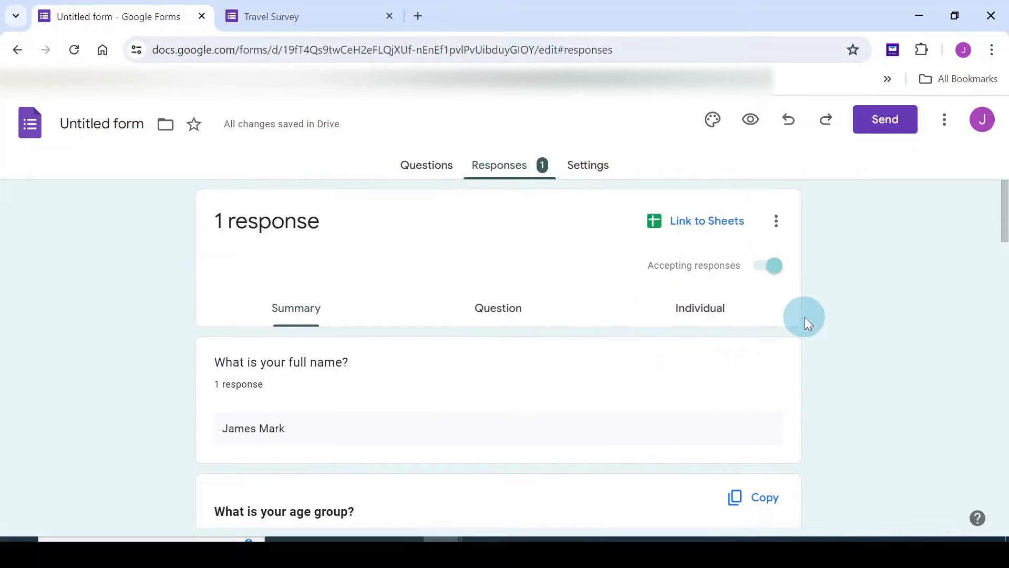
{"action": "scroll", "coordinate": [805, 317], "scroll_direction": "down", "scroll_amount": 1}
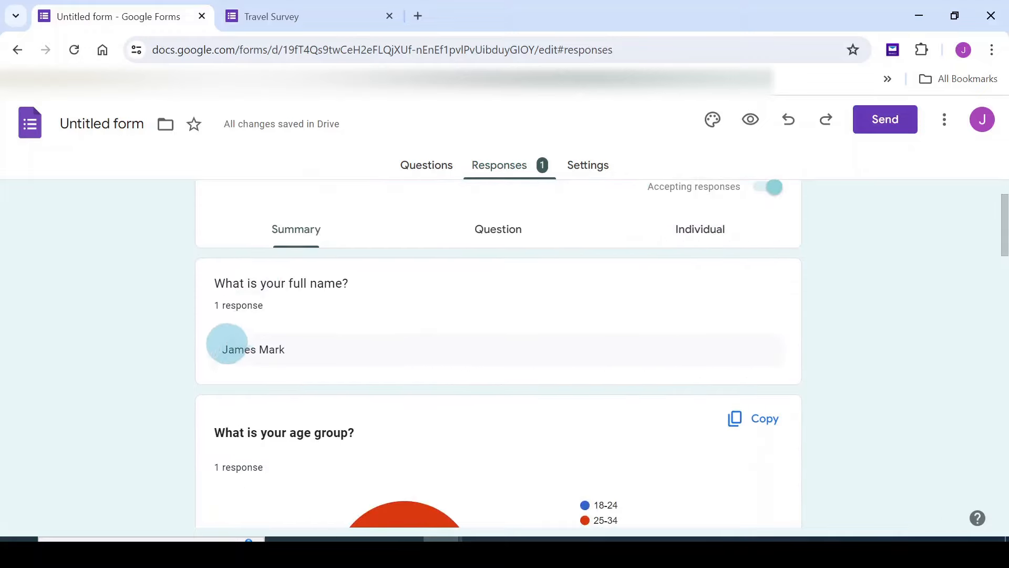
{"action": "scroll", "coordinate": [550, 342], "scroll_direction": "down", "scroll_amount": 1}
{"action": "scroll", "coordinate": [333, 349], "scroll_direction": "down", "scroll_amount": 2}
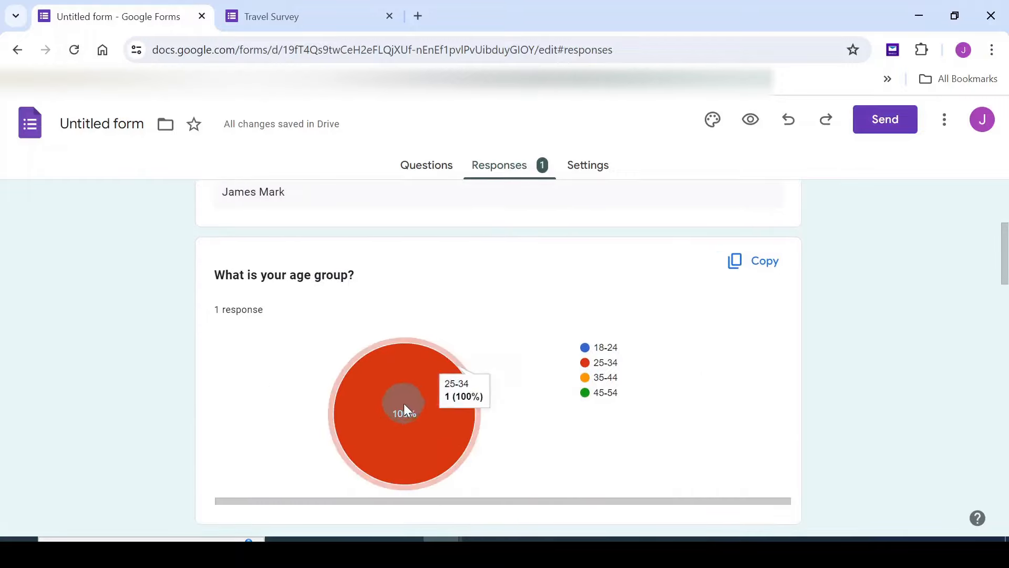
{"action": "scroll", "coordinate": [800, 321], "scroll_direction": "down", "scroll_amount": 8}
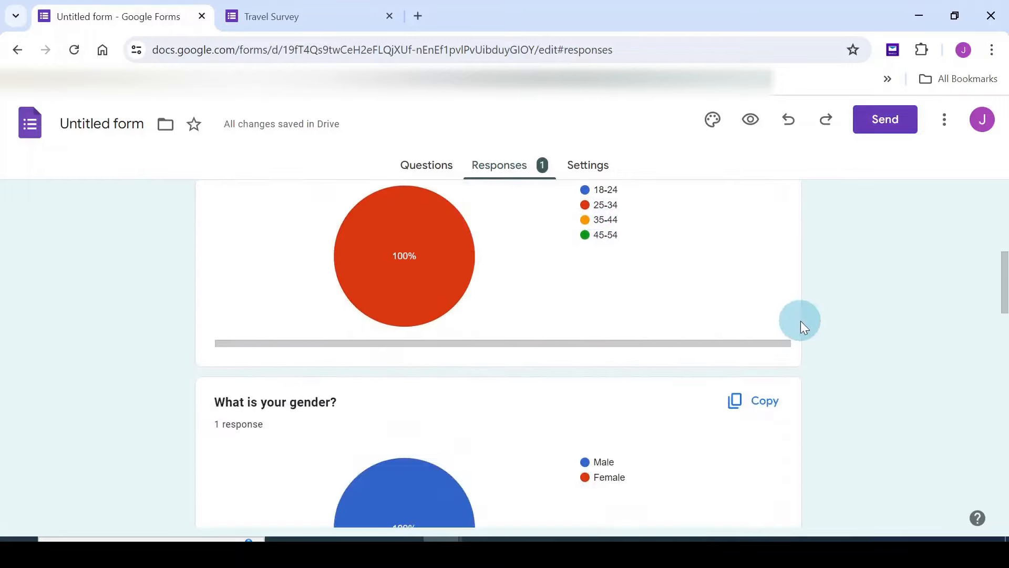
{"action": "scroll", "coordinate": [445, 259], "scroll_direction": "up", "scroll_amount": 3}
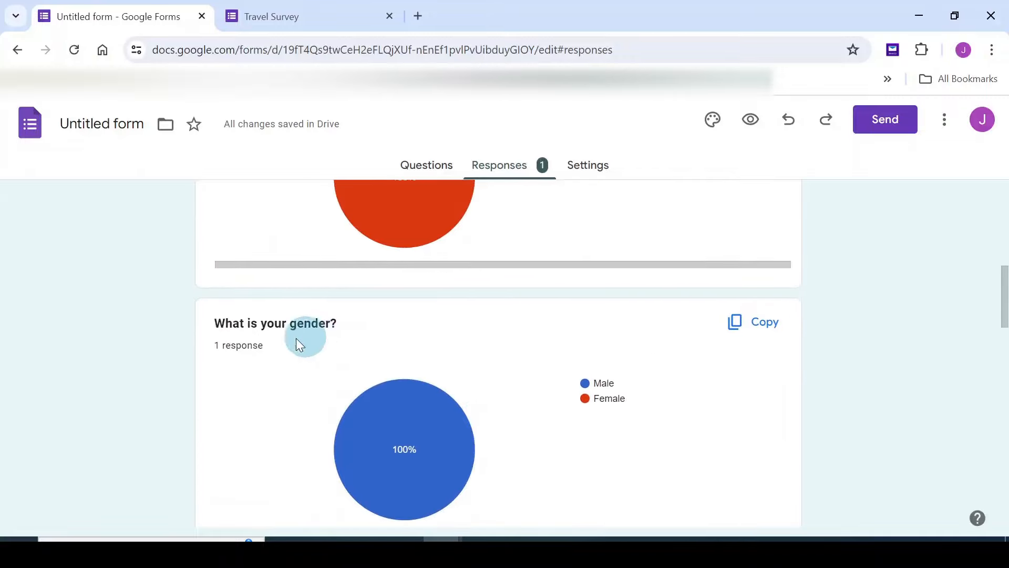
{"action": "scroll", "coordinate": [754, 354], "scroll_direction": "down", "scroll_amount": 5}
{"action": "scroll", "coordinate": [753, 353], "scroll_direction": "down", "scroll_amount": 7}
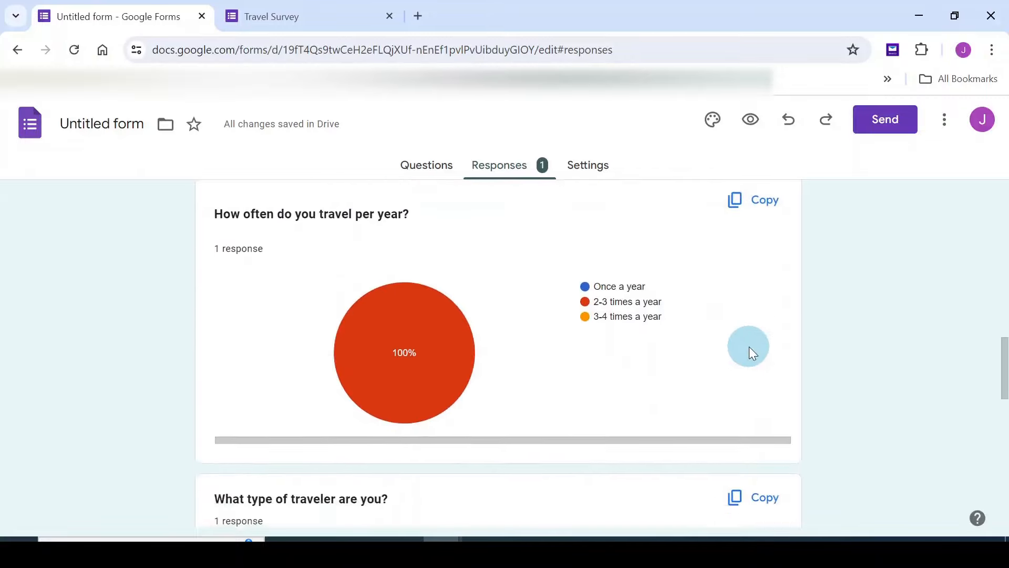
{"action": "scroll", "coordinate": [750, 349], "scroll_direction": "down", "scroll_amount": 8}
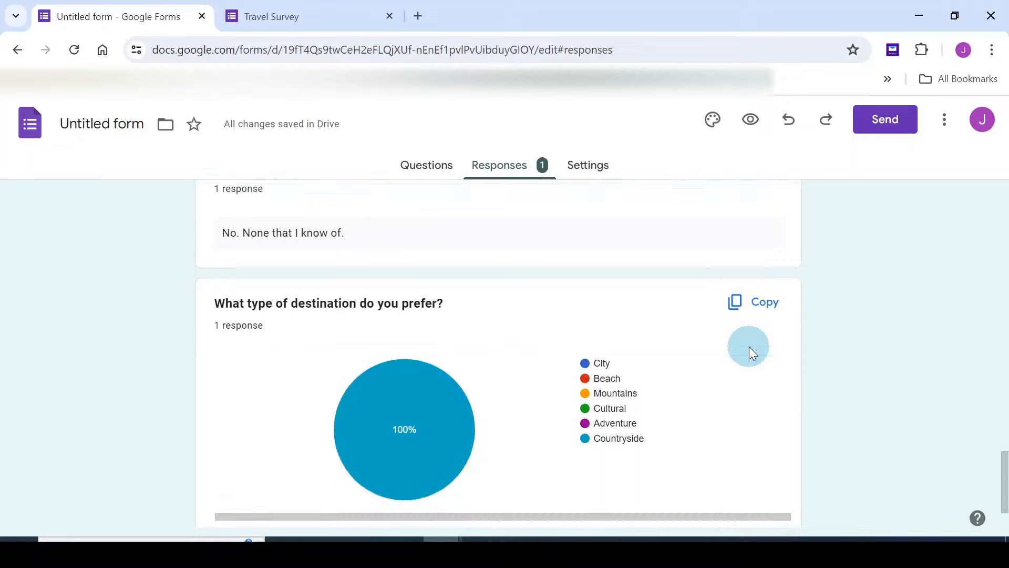
{"action": "scroll", "coordinate": [748, 348], "scroll_direction": "down", "scroll_amount": 1}
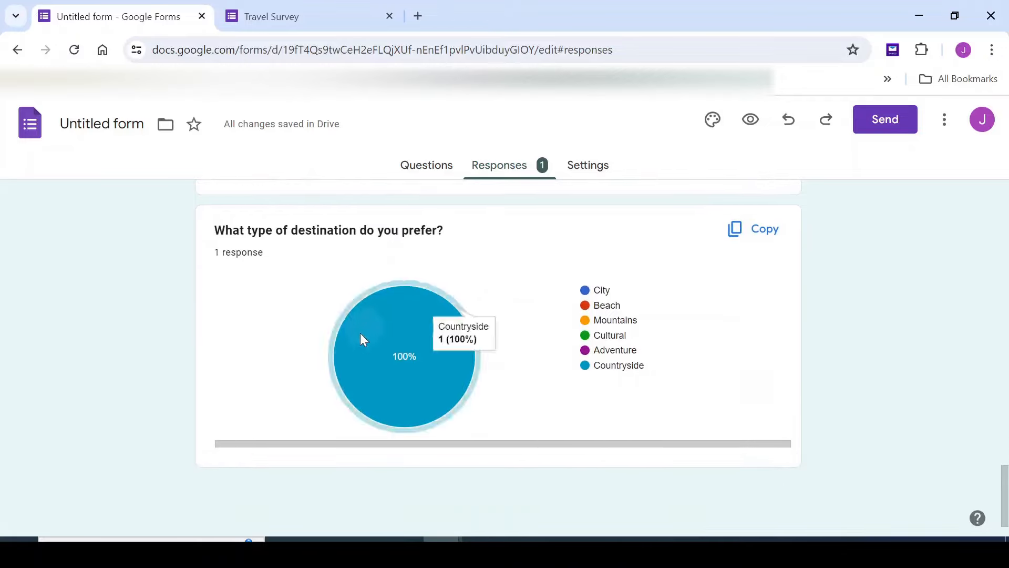
{"action": "scroll", "coordinate": [779, 367], "scroll_direction": "up", "scroll_amount": 20}
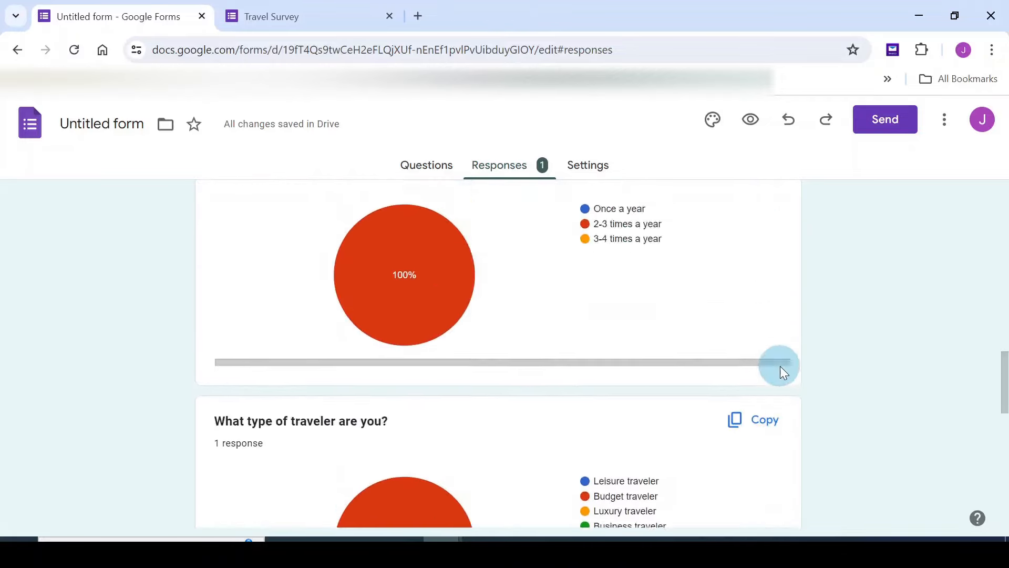
{"action": "scroll", "coordinate": [784, 373], "scroll_direction": "down", "scroll_amount": 4}
{"action": "scroll", "coordinate": [783, 372], "scroll_direction": "up", "scroll_amount": 5}
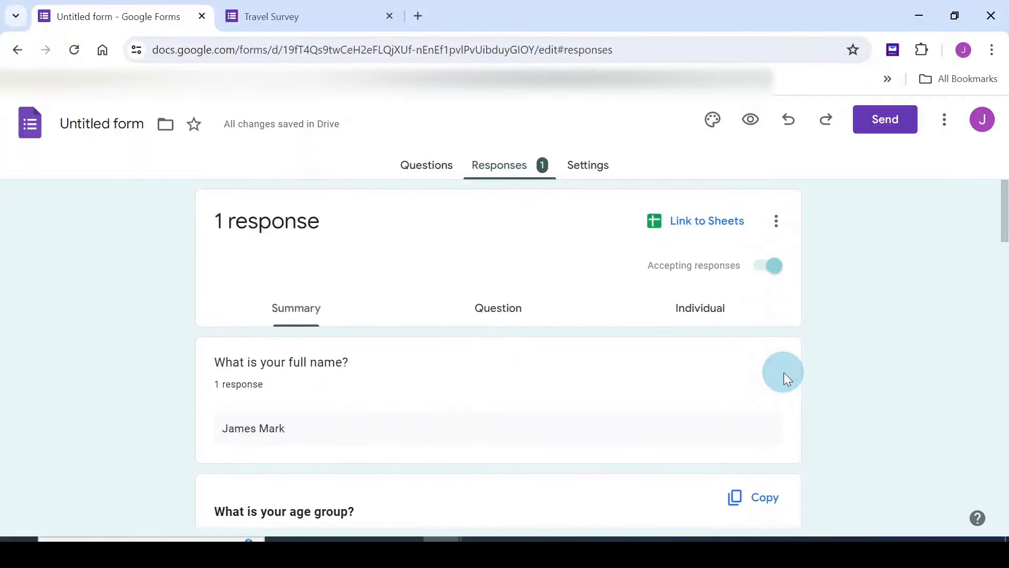
Link the responses to a new spreadsheet named Untitled form (Responses)
{"action": "left_click", "coordinate": [707, 224]}
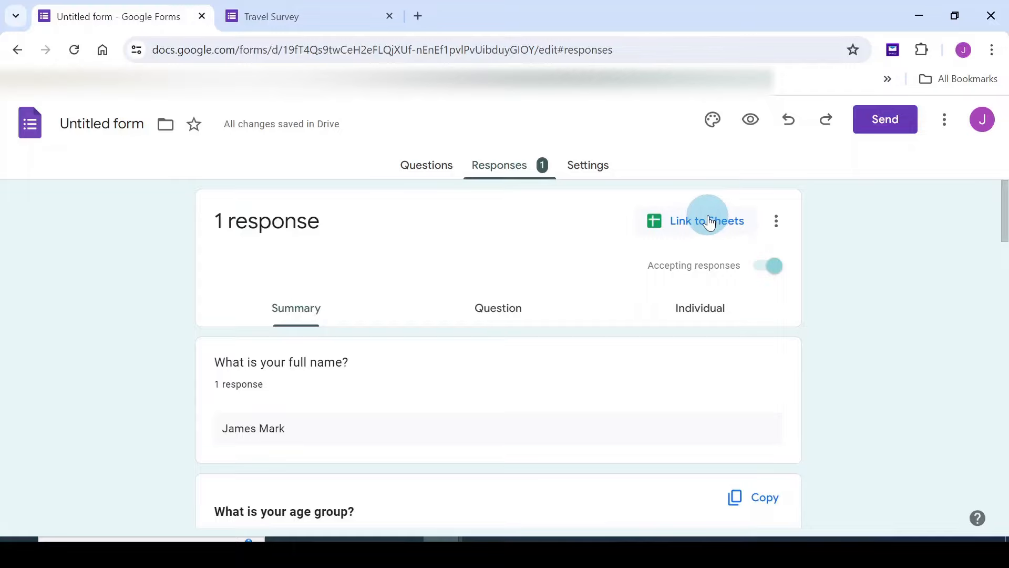
{"action": "left_click", "coordinate": [708, 221]}
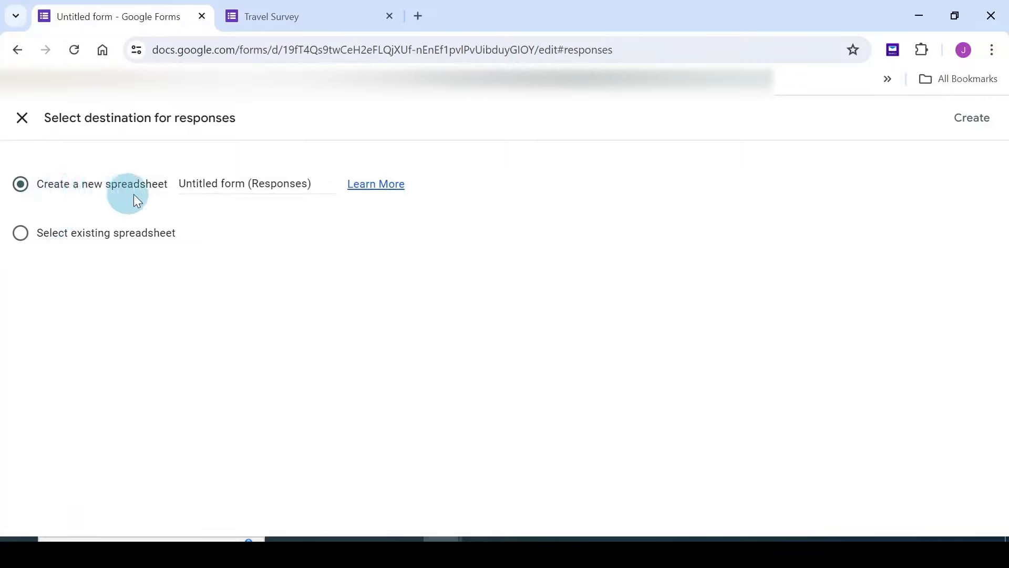
{"action": "left_click", "coordinate": [966, 121]}
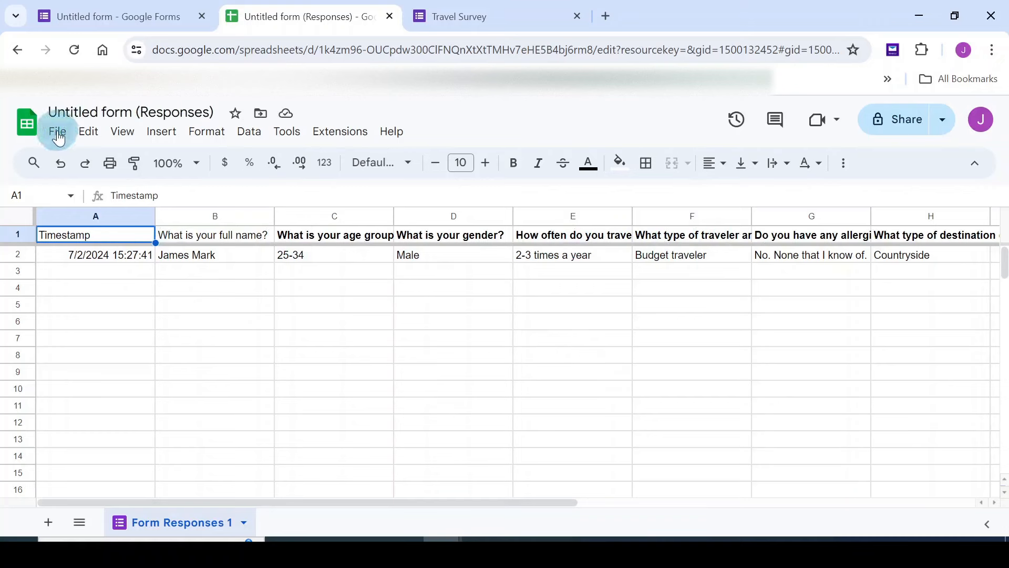
Look over the File > Download export formats in the responses spreadsheet
{"action": "left_click", "coordinate": [58, 132]}
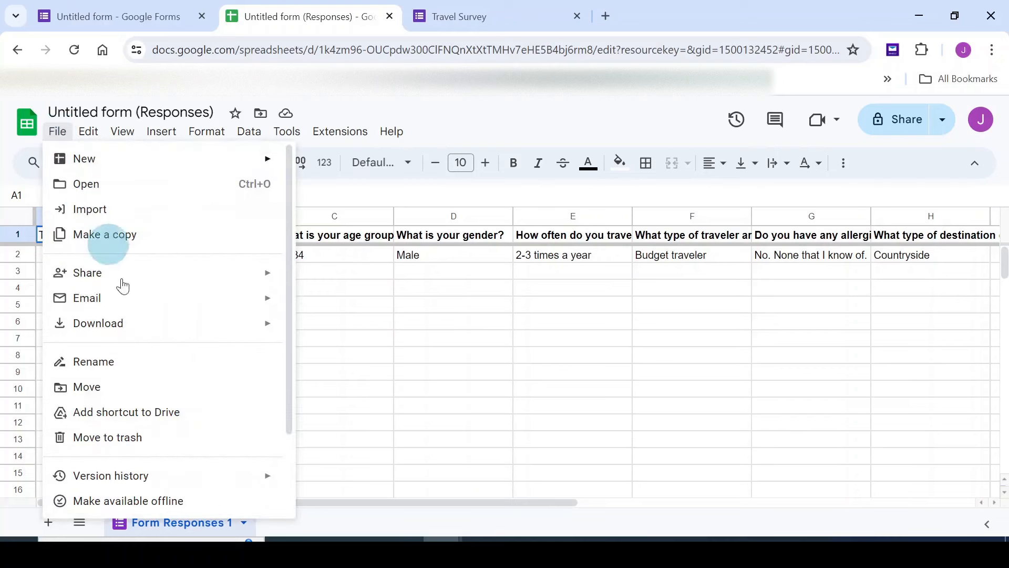
{"action": "mouse_move", "coordinate": [92, 320]}
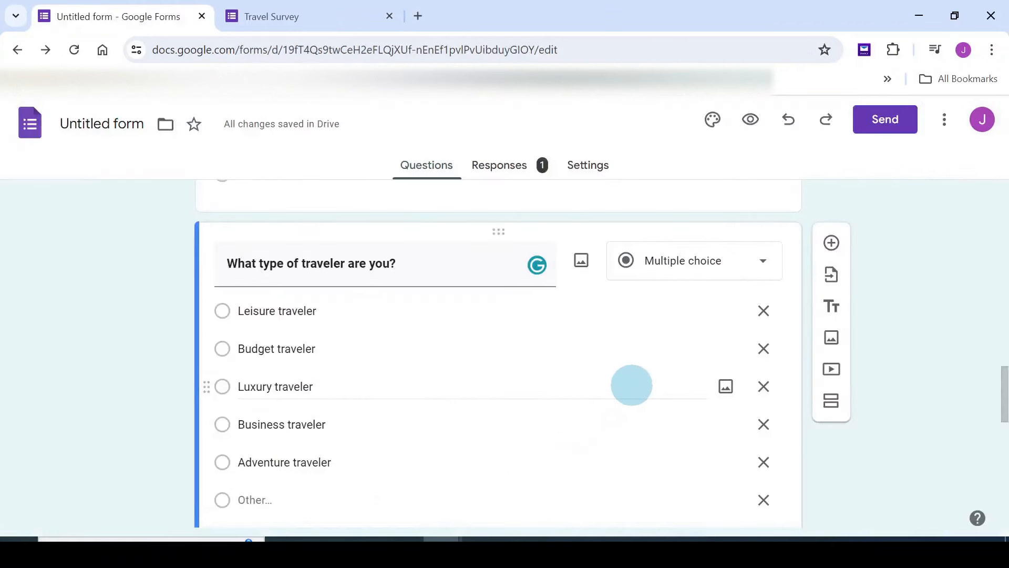
{"action": "scroll", "coordinate": [632, 385], "scroll_direction": "up", "scroll_amount": 1}
{"action": "scroll", "coordinate": [632, 385], "scroll_direction": "down", "scroll_amount": 2}
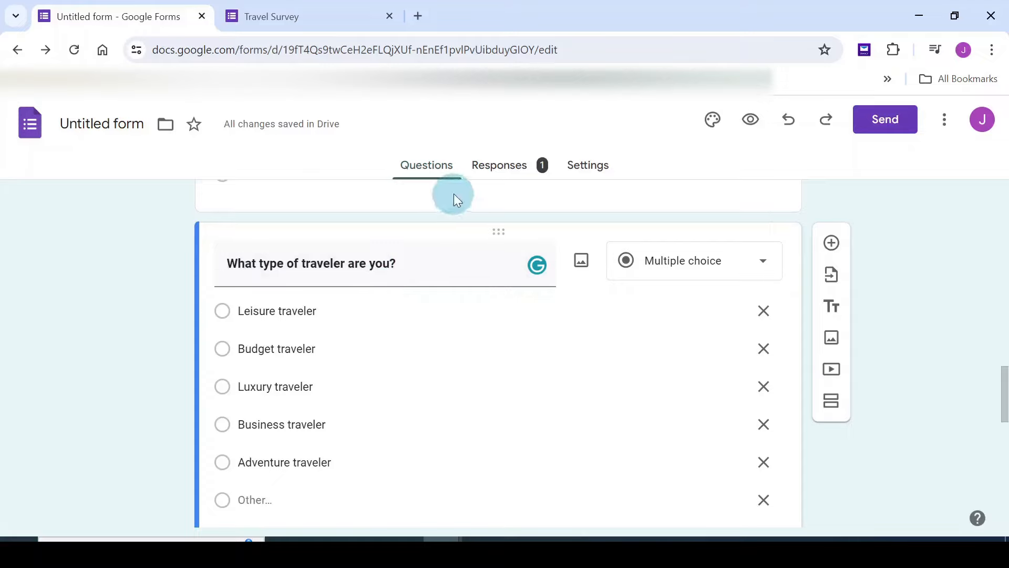
Preview the survey and pick Budget traveler, then Luxury traveler, for the traveler question
{"action": "scroll", "coordinate": [348, 359], "scroll_direction": "down", "scroll_amount": 1}
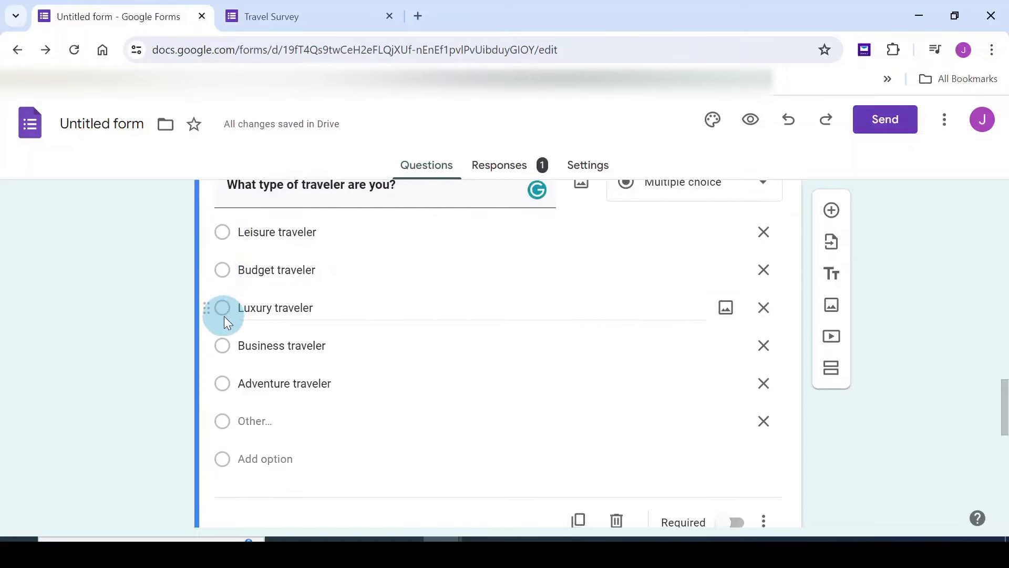
{"action": "left_click", "coordinate": [748, 125]}
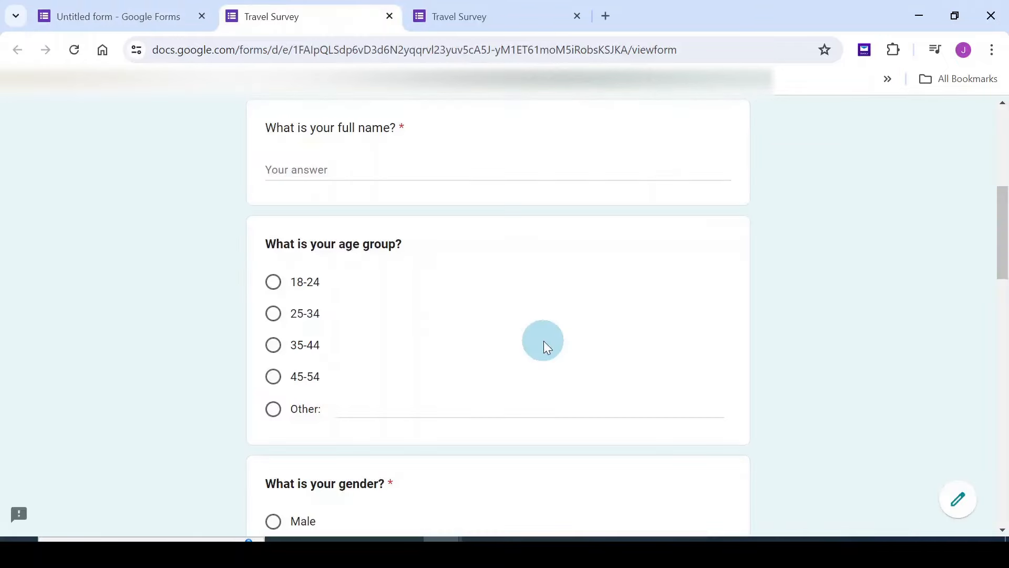
{"action": "scroll", "coordinate": [543, 341], "scroll_direction": "down", "scroll_amount": 12}
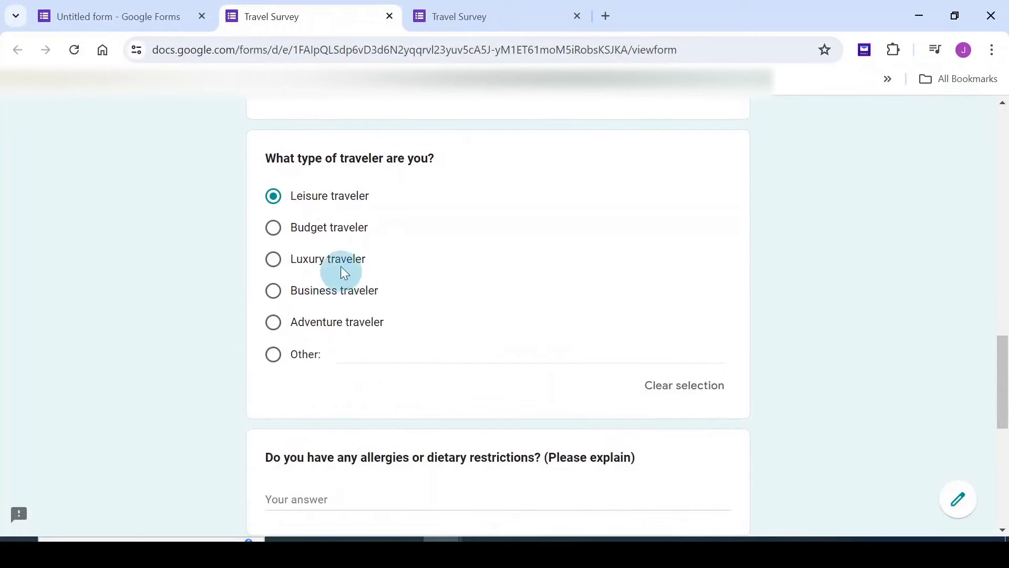
{"action": "left_click", "coordinate": [274, 230]}
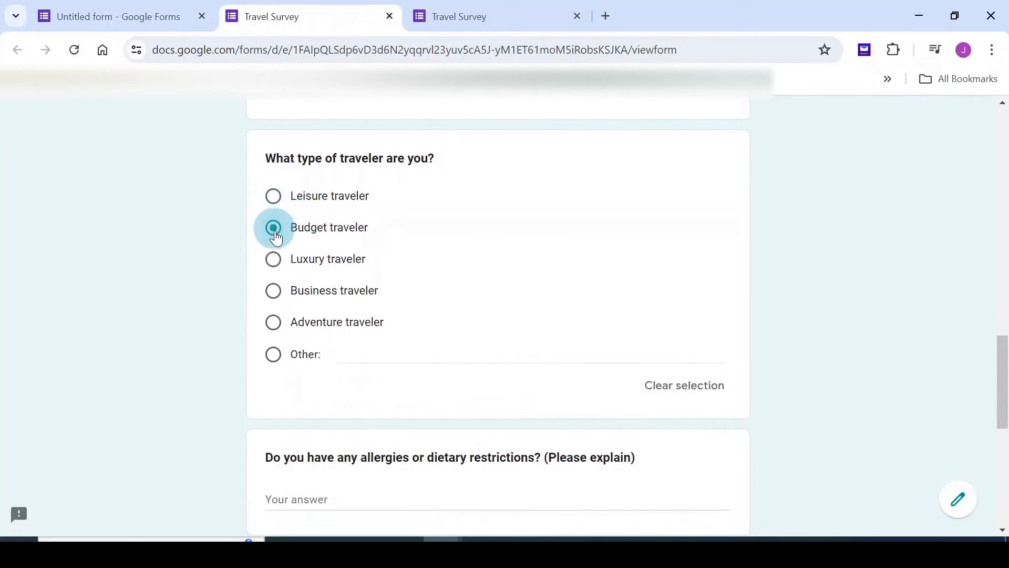
{"action": "left_click", "coordinate": [275, 262]}
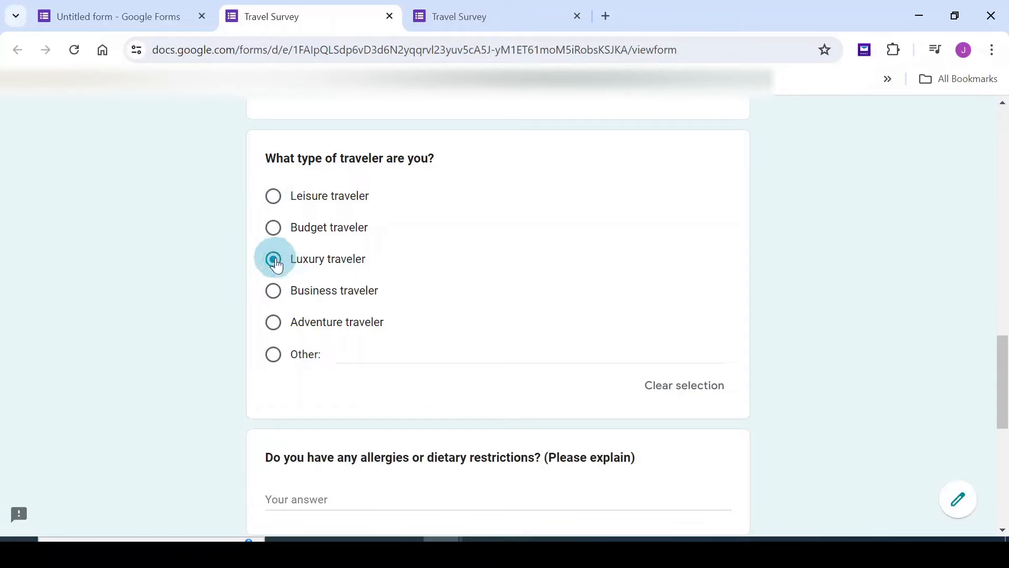
Back in the editor, go through the Leisure, Budget and Luxury traveler options
{"action": "left_click", "coordinate": [389, 16]}
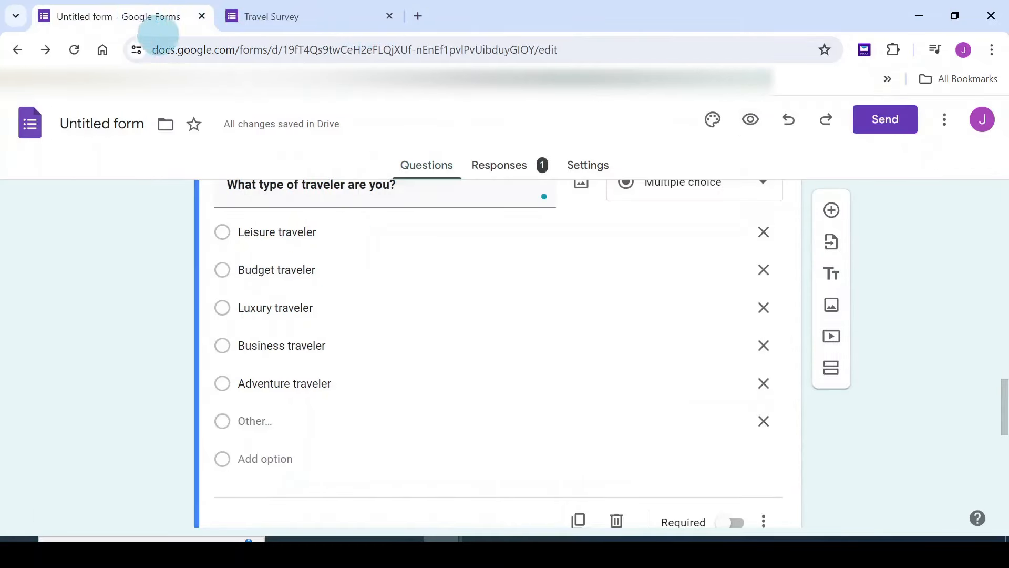
{"action": "scroll", "coordinate": [647, 340], "scroll_direction": "up", "scroll_amount": 2}
{"action": "left_click", "coordinate": [238, 310]}
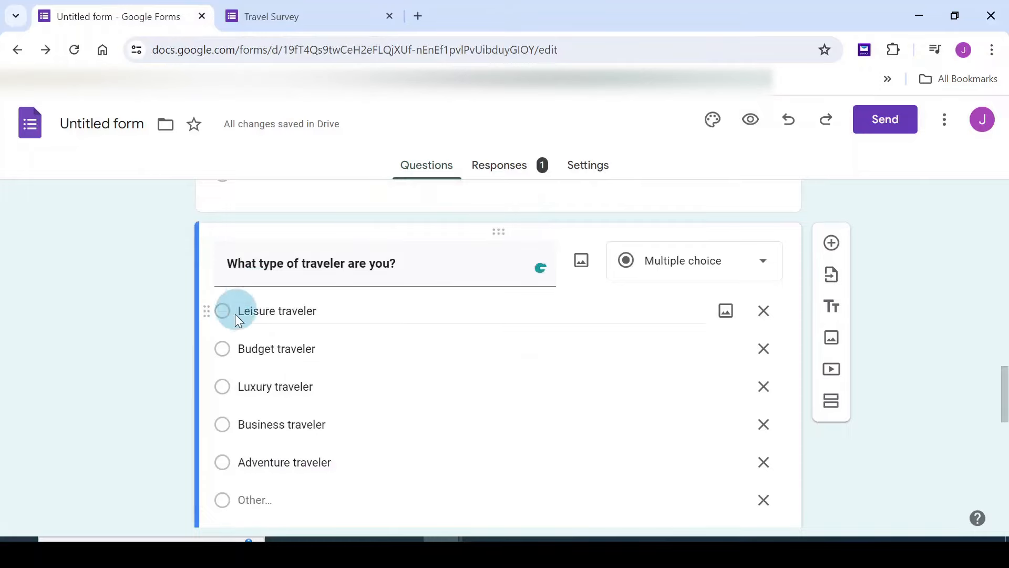
{"action": "left_click", "coordinate": [254, 377]}
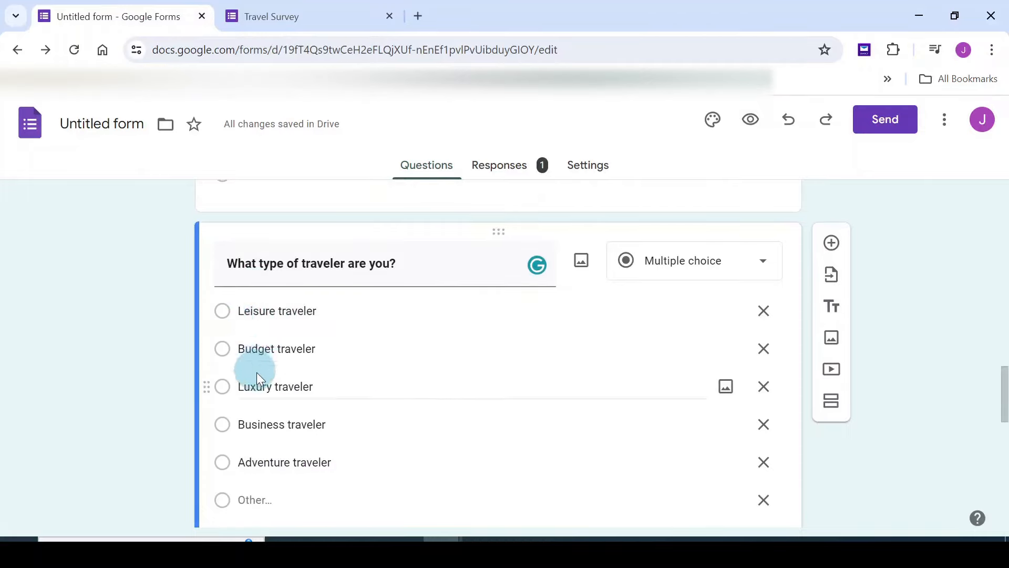
{"action": "left_click", "coordinate": [242, 342]}
{"action": "left_click", "coordinate": [243, 387]}
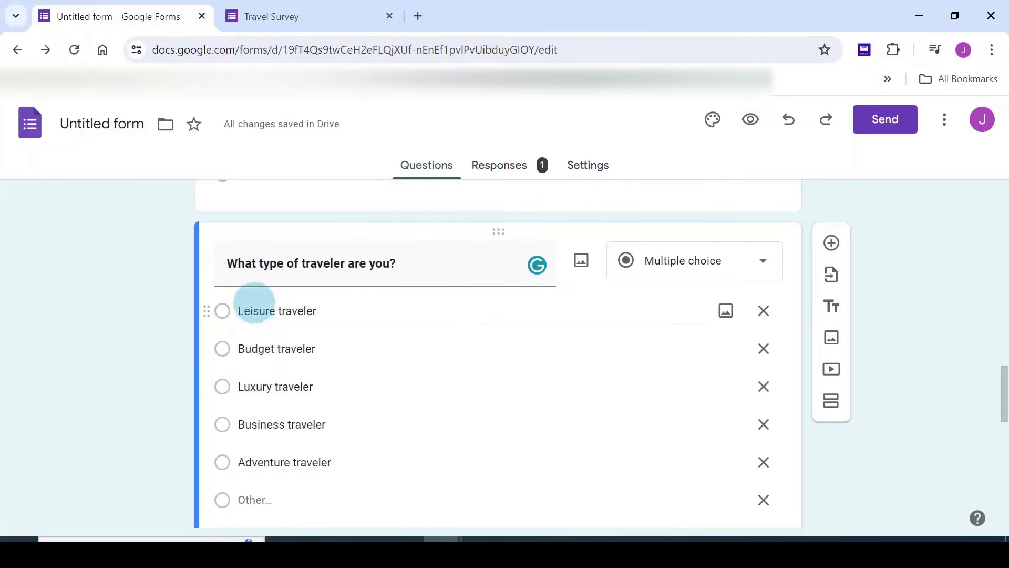
{"action": "scroll", "coordinate": [248, 450], "scroll_direction": "down", "scroll_amount": 2}
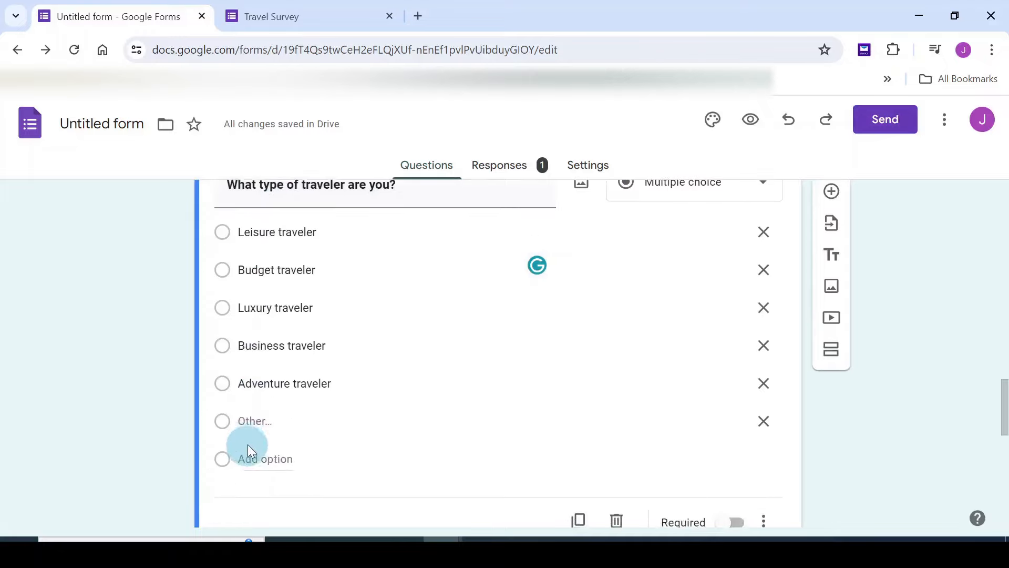
{"action": "scroll", "coordinate": [694, 346], "scroll_direction": "up", "scroll_amount": 2}
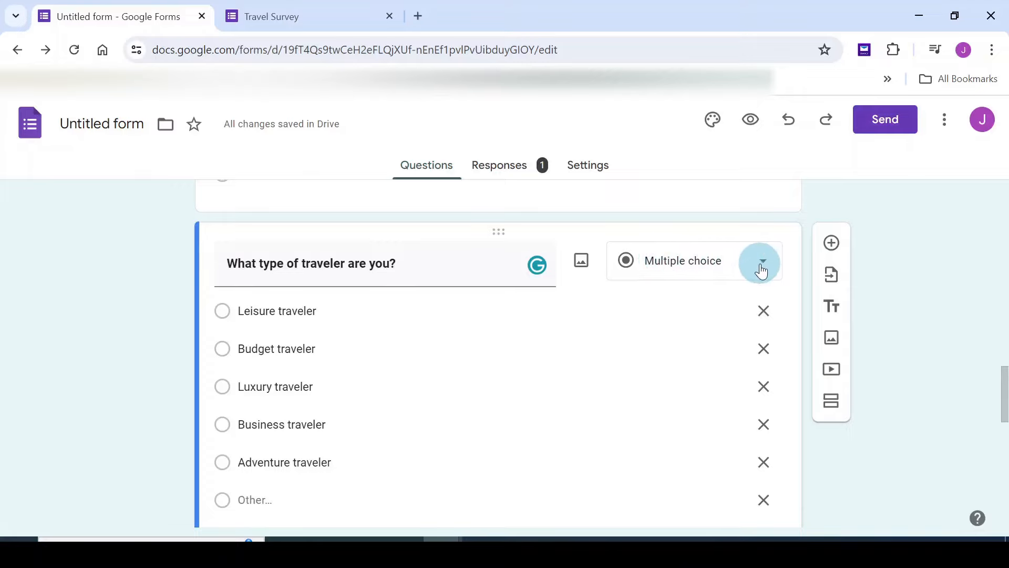
Change the traveler-type question to Checkboxes so it accepts multiple answers
{"action": "left_click", "coordinate": [763, 262]}
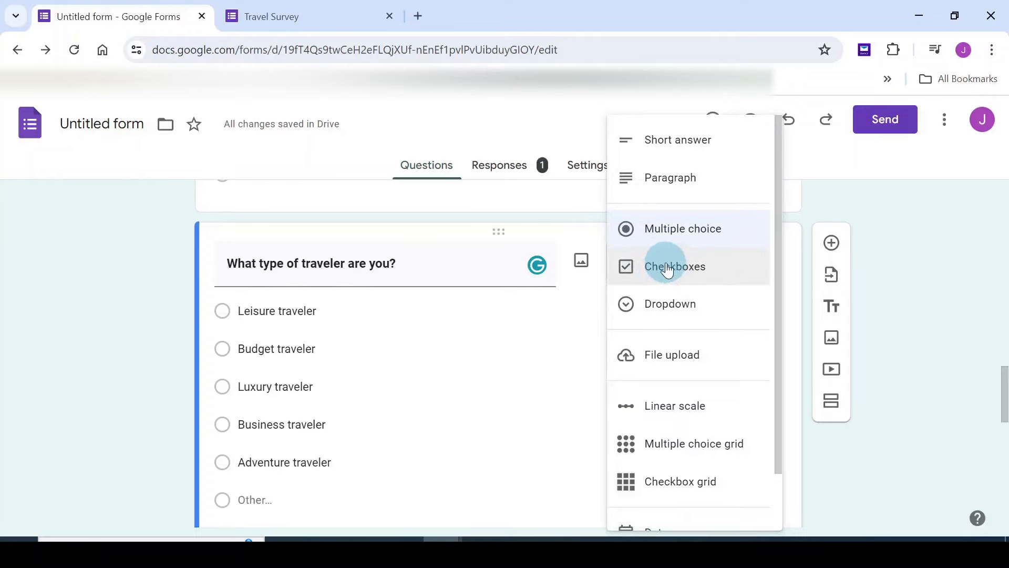
{"action": "left_click", "coordinate": [668, 271]}
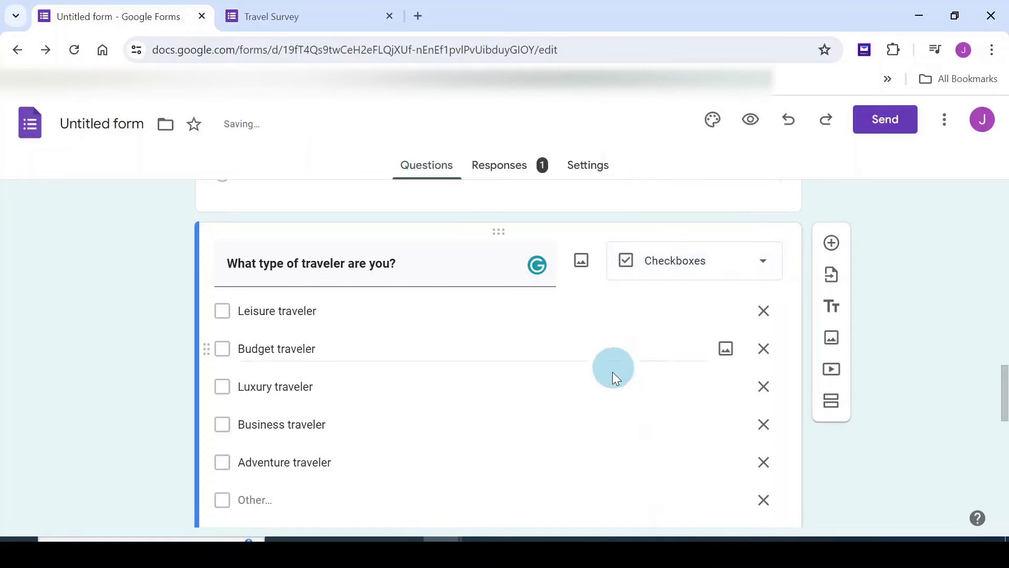
{"action": "scroll", "coordinate": [255, 358], "scroll_direction": "down", "scroll_amount": 1}
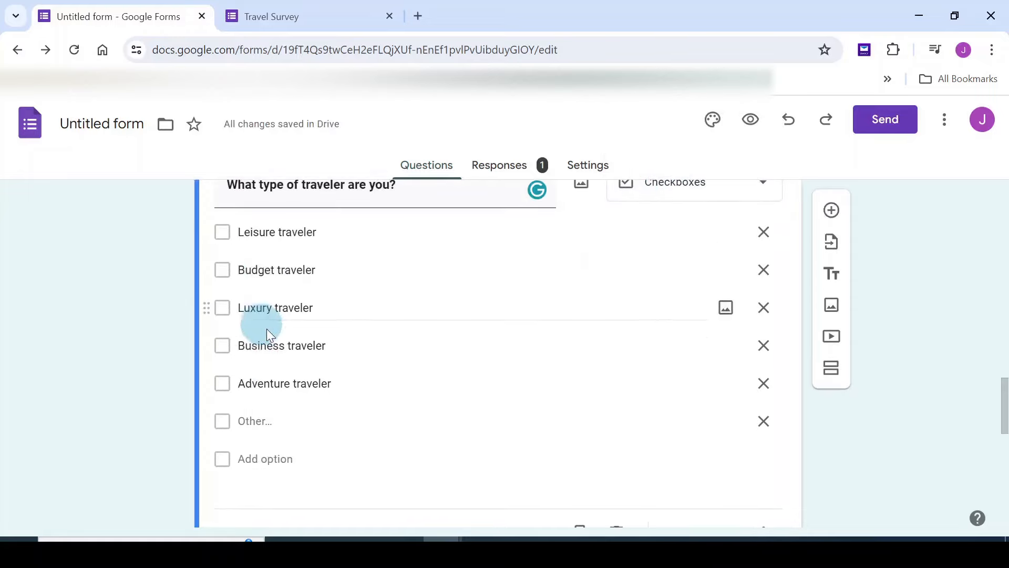
{"action": "scroll", "coordinate": [262, 324], "scroll_direction": "up", "scroll_amount": 5}
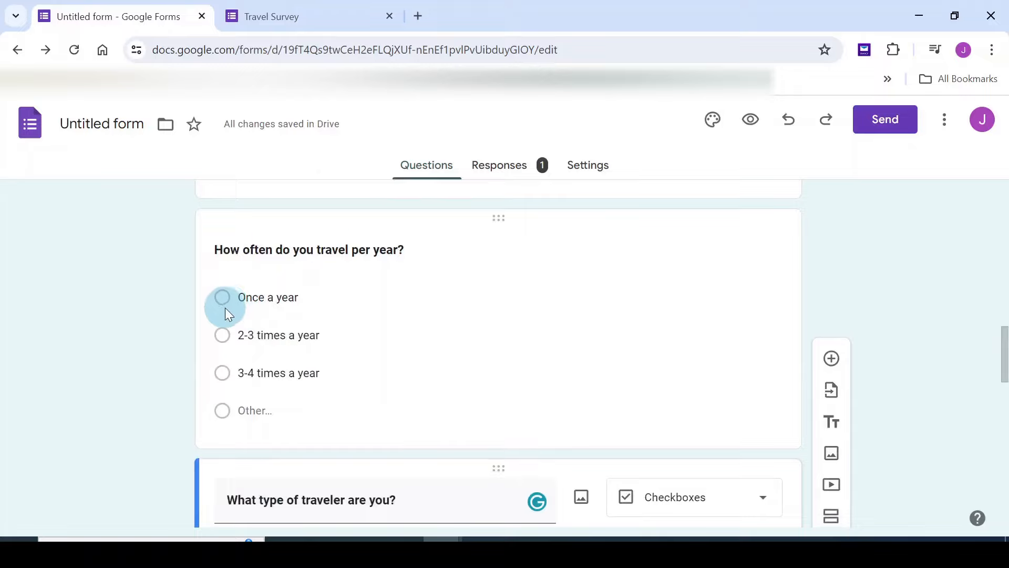
{"action": "scroll", "coordinate": [275, 347], "scroll_direction": "down", "scroll_amount": 3}
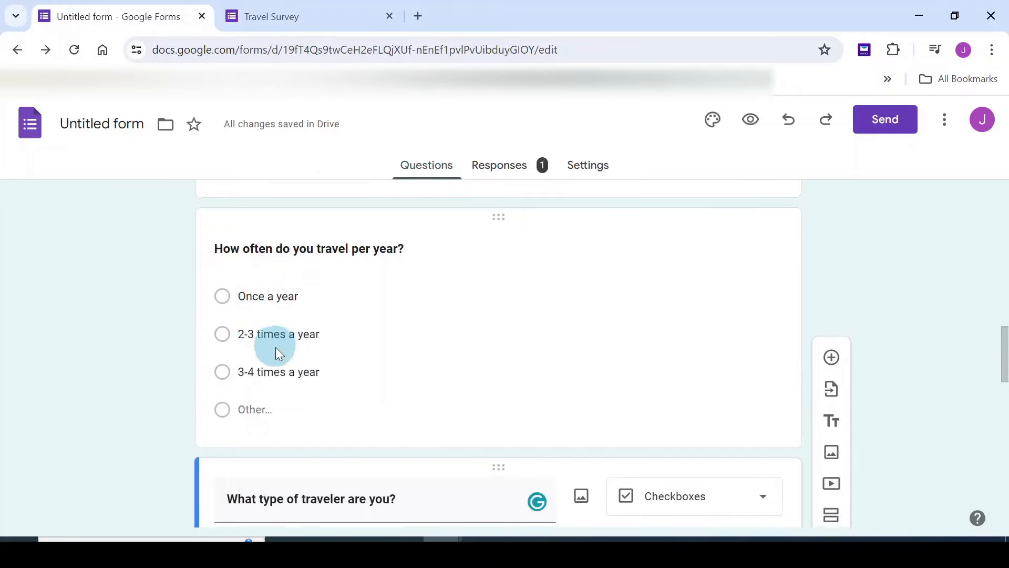
{"action": "left_click", "coordinate": [149, 300]}
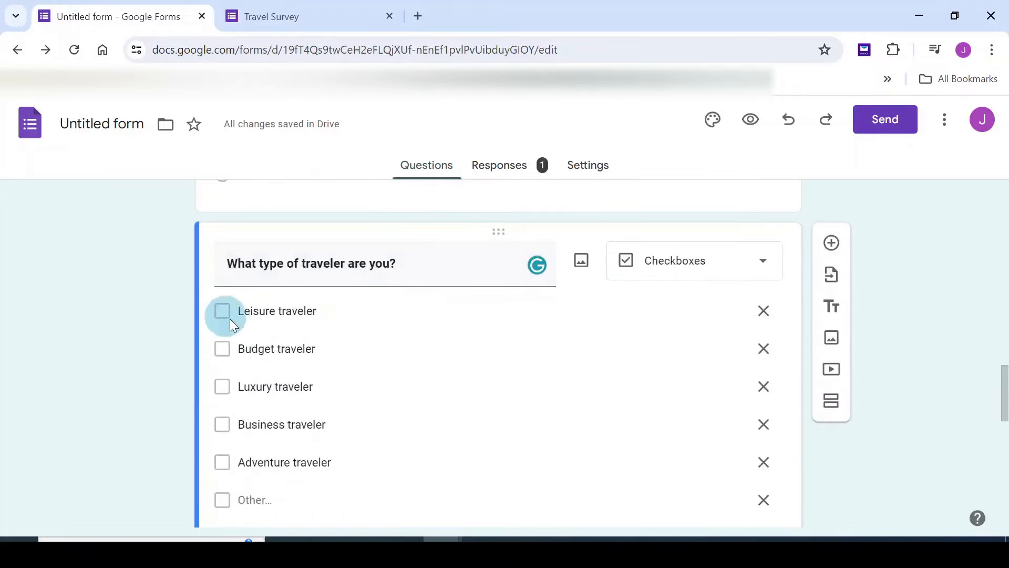
{"action": "scroll", "coordinate": [263, 342], "scroll_direction": "down", "scroll_amount": 1}
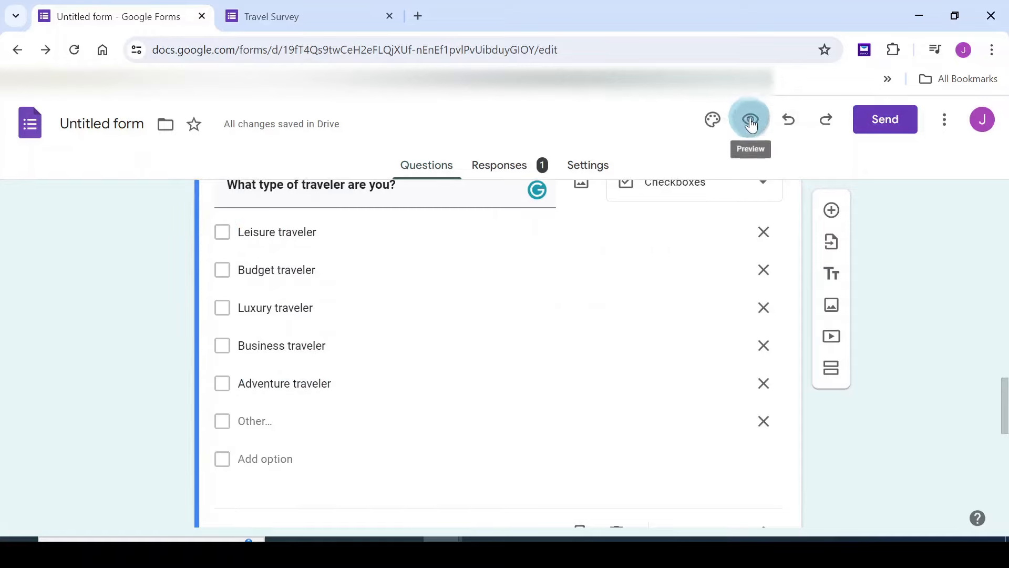
Preview the survey, tick the Leisure, Budget, Business and Adventure traveler checkboxes, then close the preview
{"action": "left_click", "coordinate": [751, 124]}
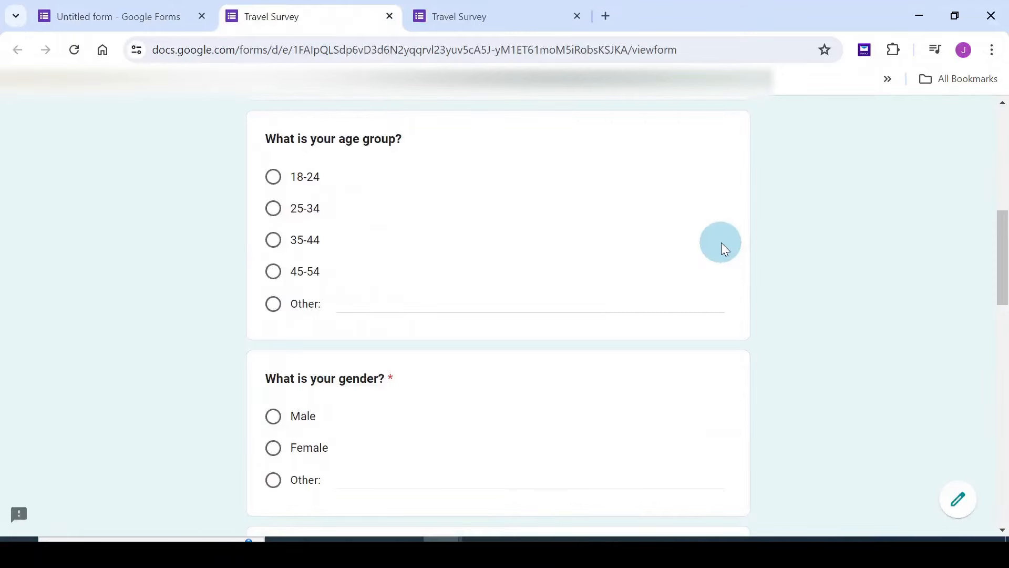
{"action": "scroll", "coordinate": [701, 239], "scroll_direction": "down", "scroll_amount": 6}
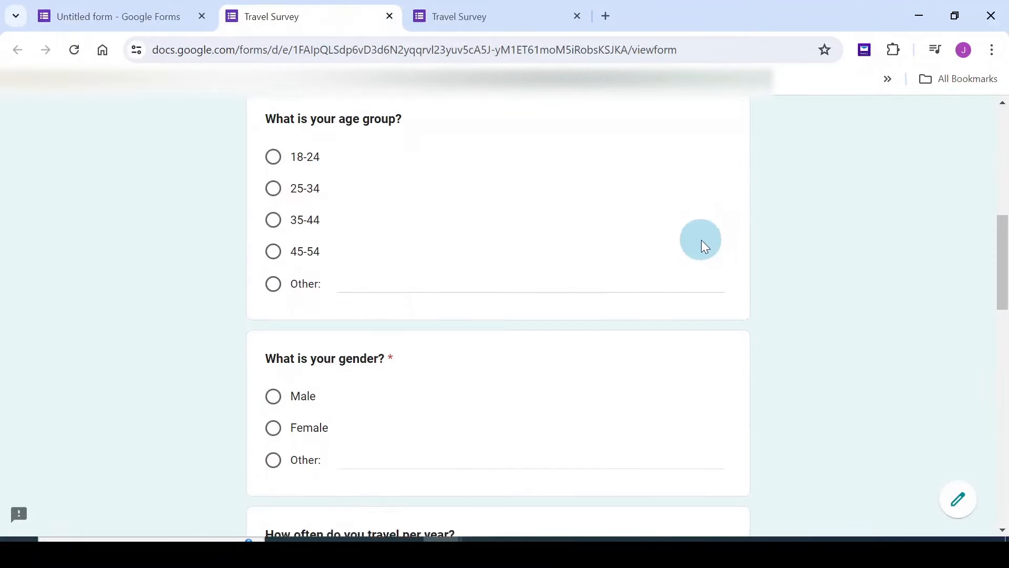
{"action": "scroll", "coordinate": [702, 239], "scroll_direction": "down", "scroll_amount": 4}
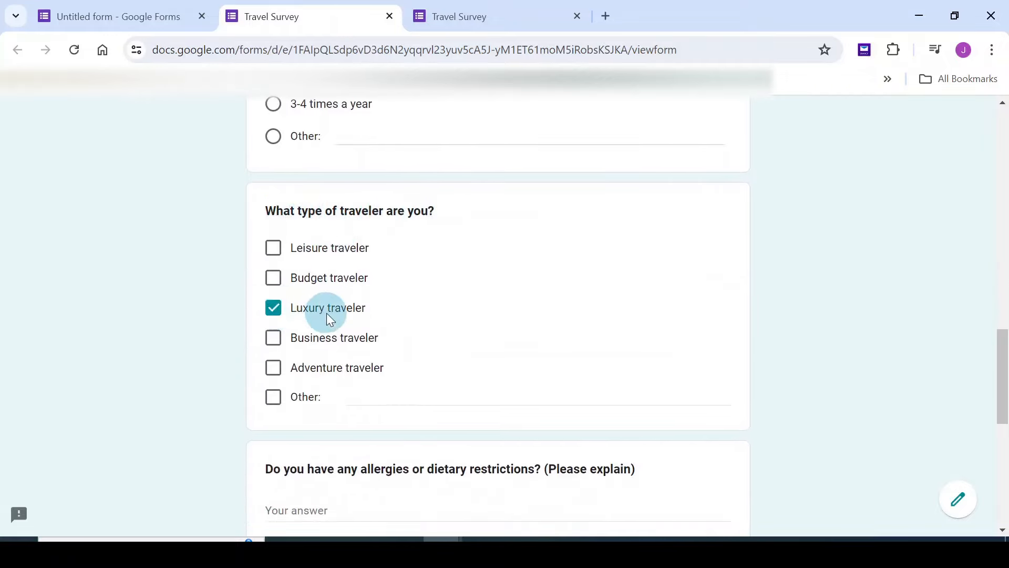
{"action": "left_click", "coordinate": [273, 248]}
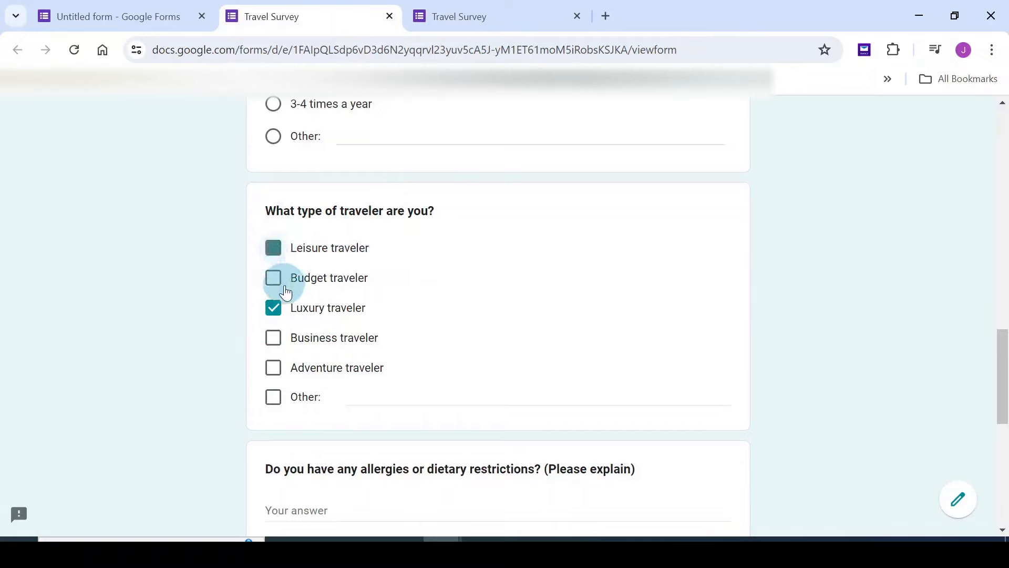
{"action": "left_click", "coordinate": [273, 278]}
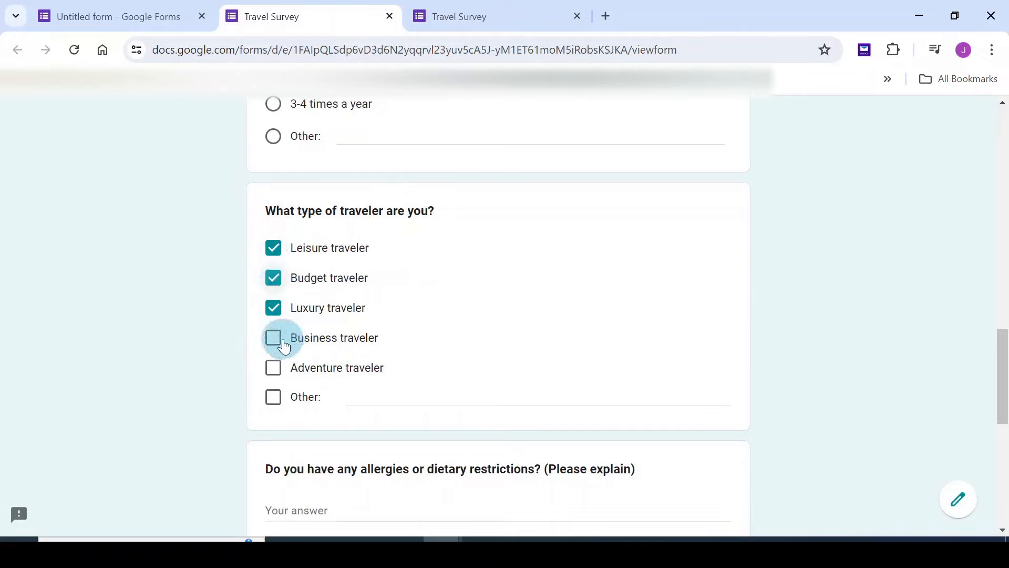
{"action": "left_click", "coordinate": [273, 337]}
{"action": "left_click", "coordinate": [274, 368]}
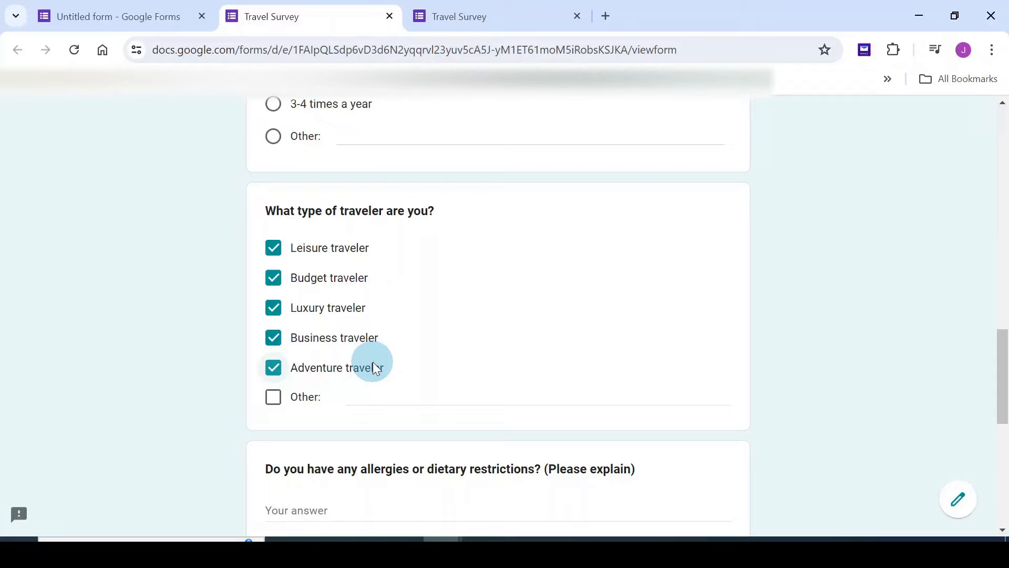
{"action": "left_click", "coordinate": [389, 16]}
Change the traveler-type question from Checkboxes to Dropdown, keeping its five traveler options
{"action": "left_click", "coordinate": [379, 24]}
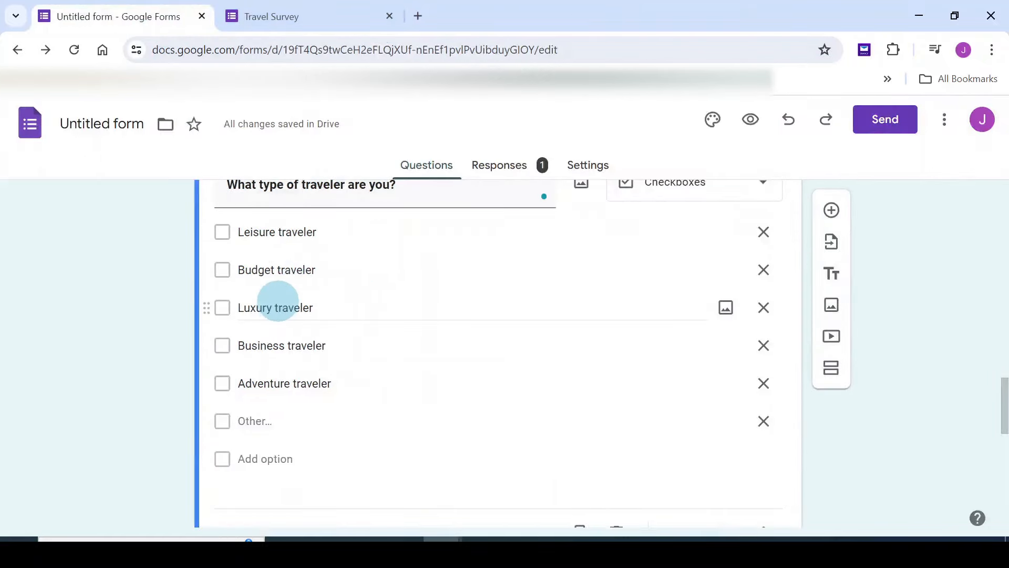
{"action": "scroll", "coordinate": [370, 305], "scroll_direction": "up", "scroll_amount": 2}
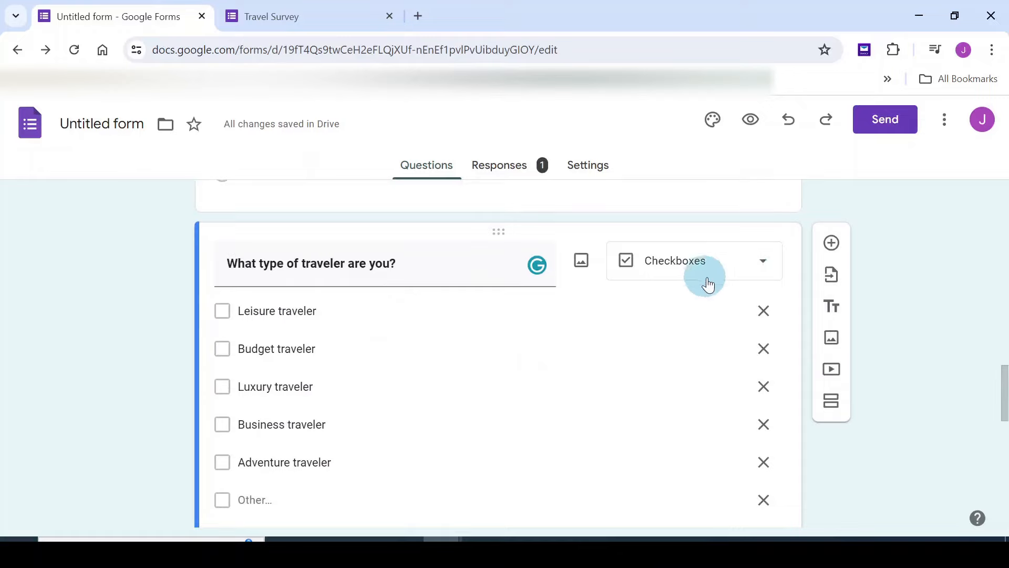
{"action": "left_click", "coordinate": [763, 269]}
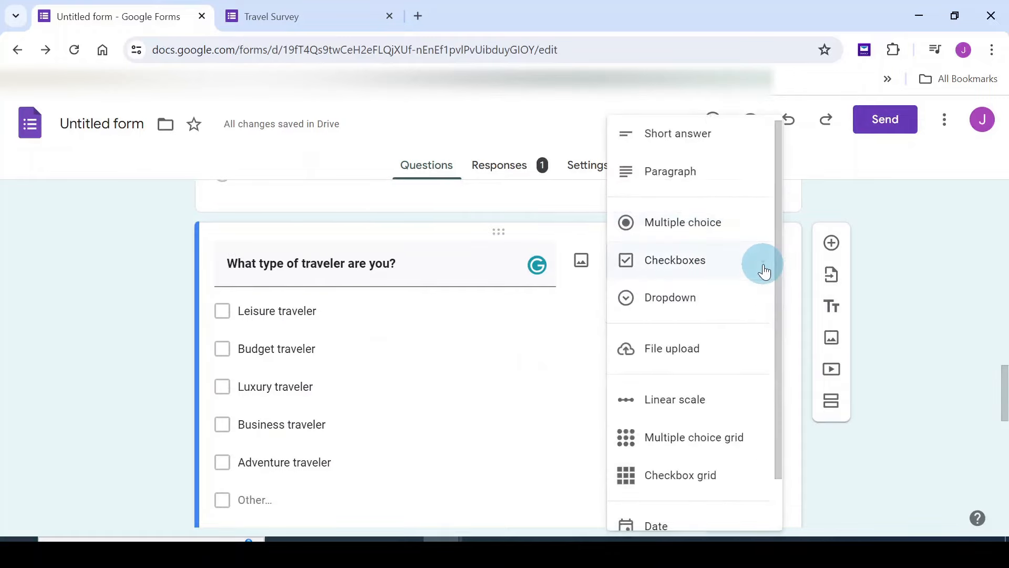
{"action": "left_click", "coordinate": [671, 300]}
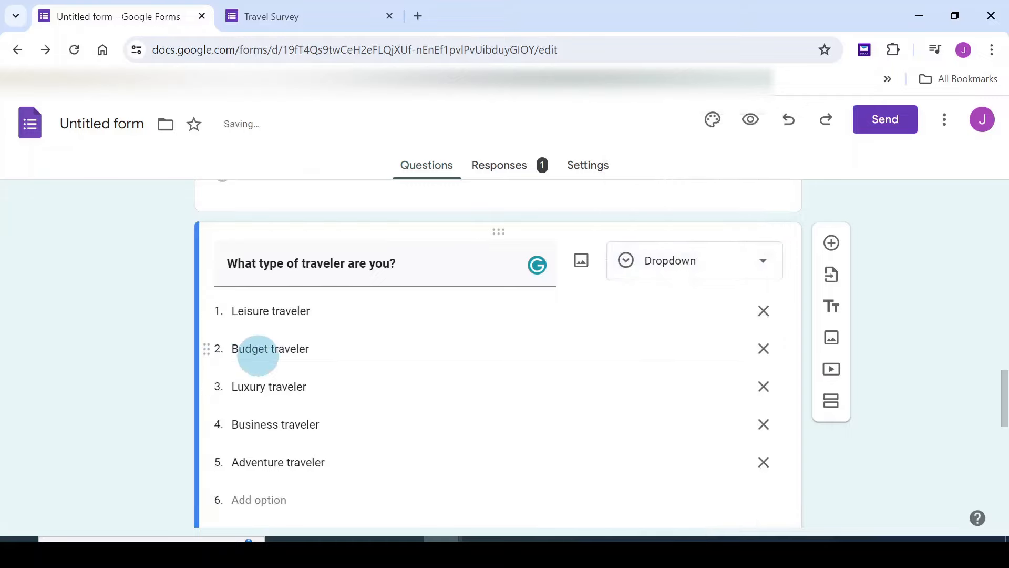
{"action": "scroll", "coordinate": [255, 349], "scroll_direction": "down", "scroll_amount": 1}
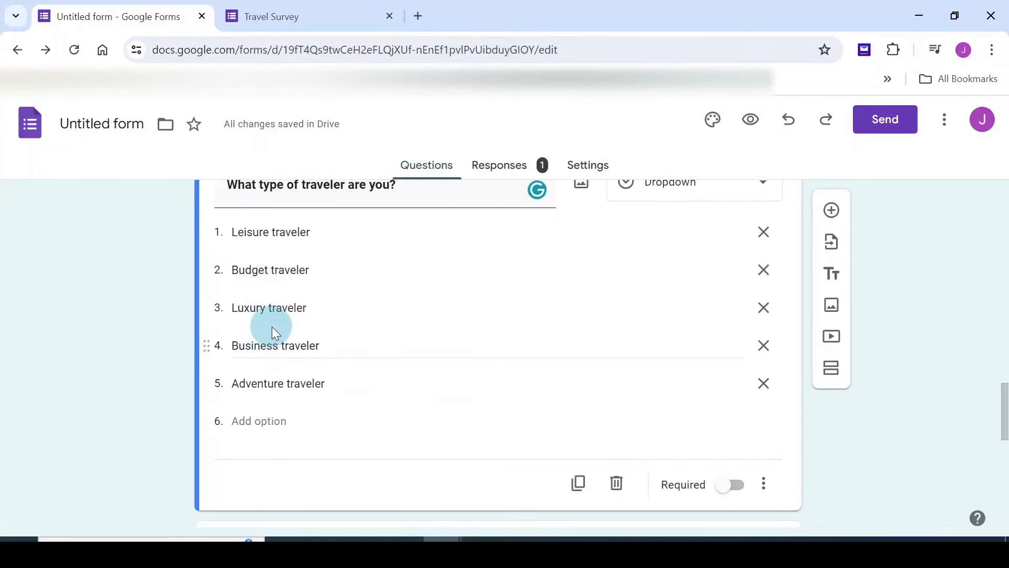
{"action": "scroll", "coordinate": [273, 327], "scroll_direction": "up", "scroll_amount": 1}
{"action": "left_click", "coordinate": [752, 121]}
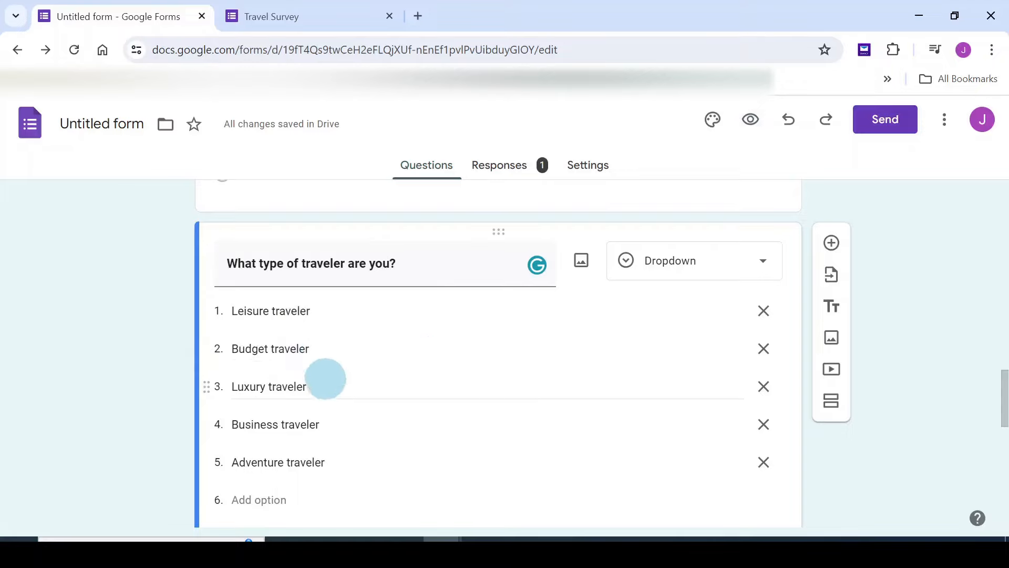
In preview, pick Budget traveler from the traveler dropdown and check the recorded response
{"action": "left_click", "coordinate": [753, 122]}
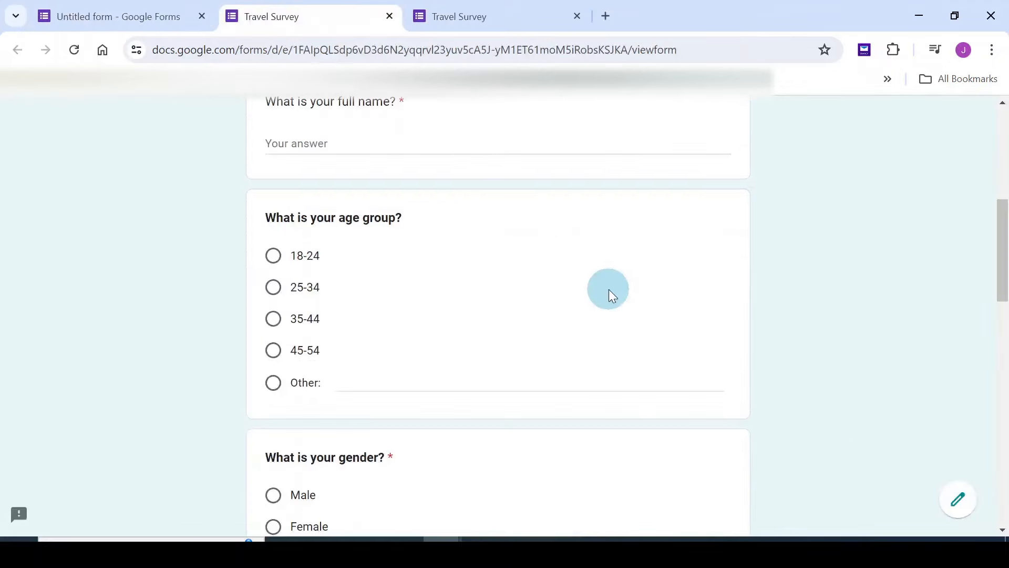
{"action": "scroll", "coordinate": [610, 291], "scroll_direction": "down", "scroll_amount": 7}
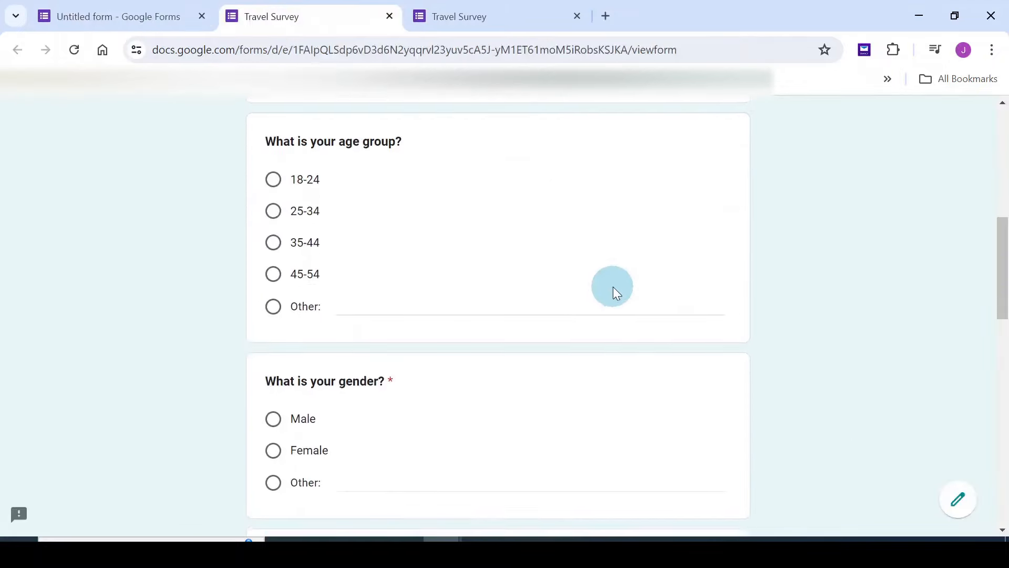
{"action": "scroll", "coordinate": [613, 288], "scroll_direction": "down", "scroll_amount": 9}
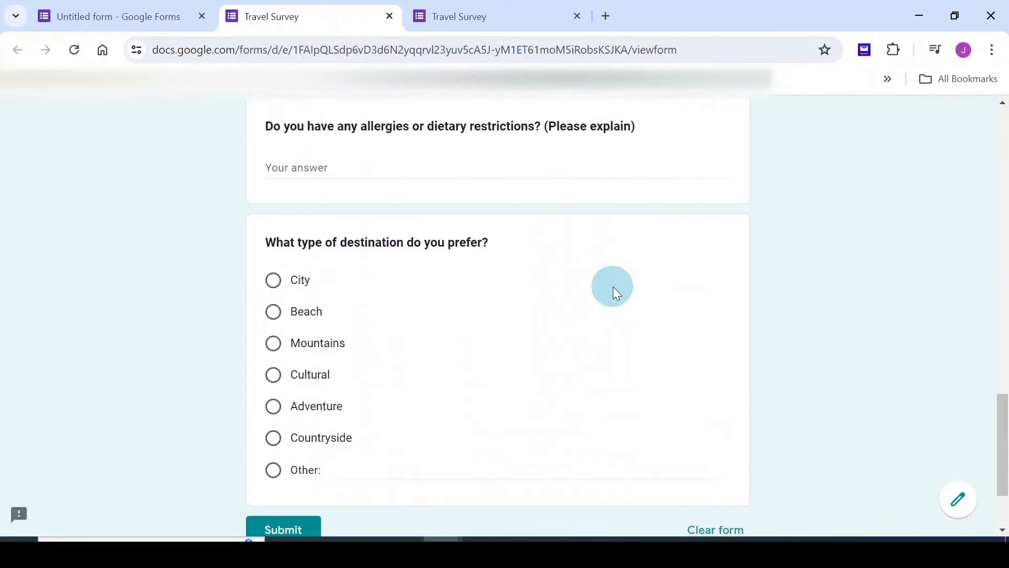
{"action": "scroll", "coordinate": [613, 286], "scroll_direction": "up", "scroll_amount": 6}
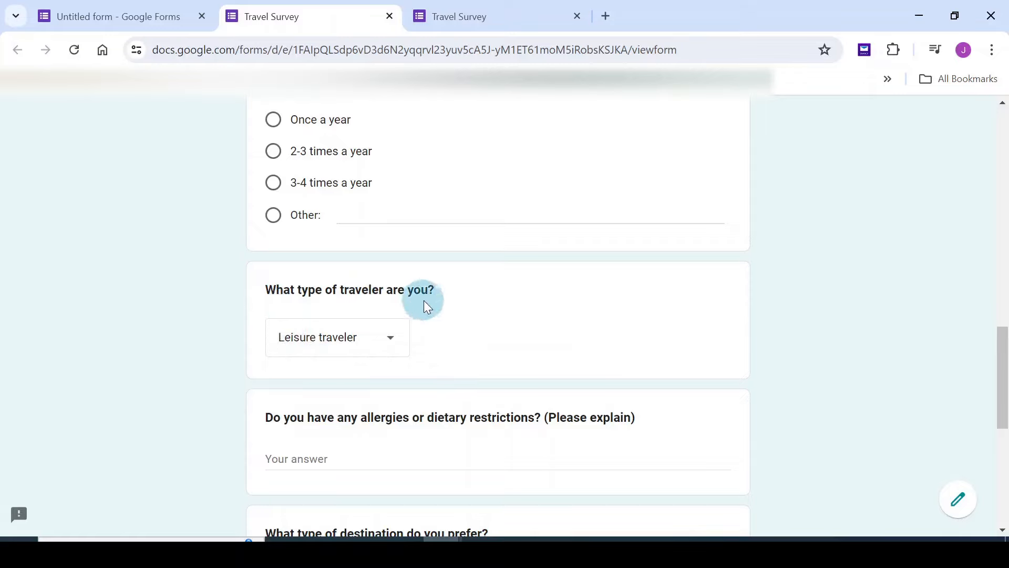
{"action": "left_click", "coordinate": [391, 348]}
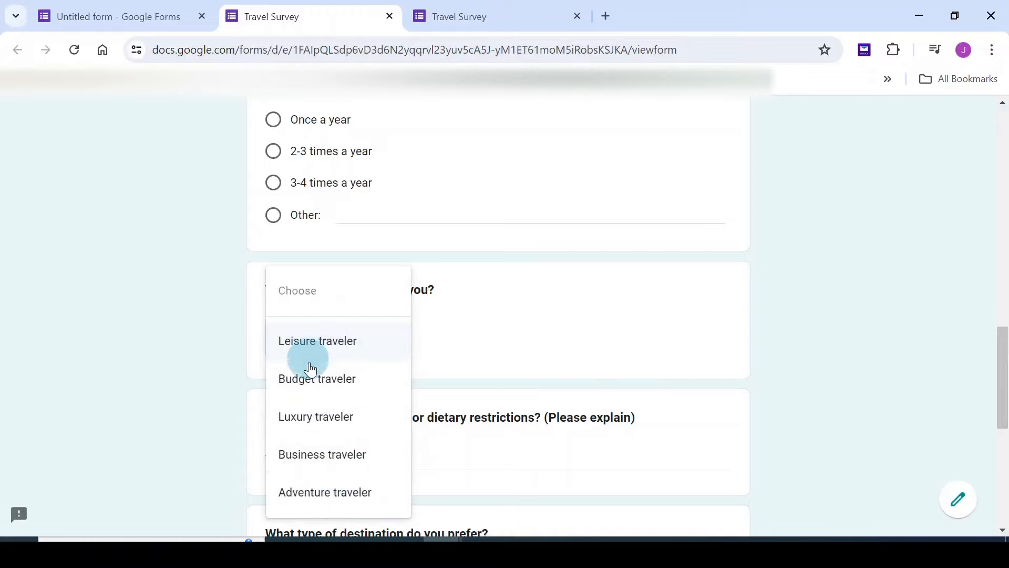
{"action": "left_click", "coordinate": [322, 387]}
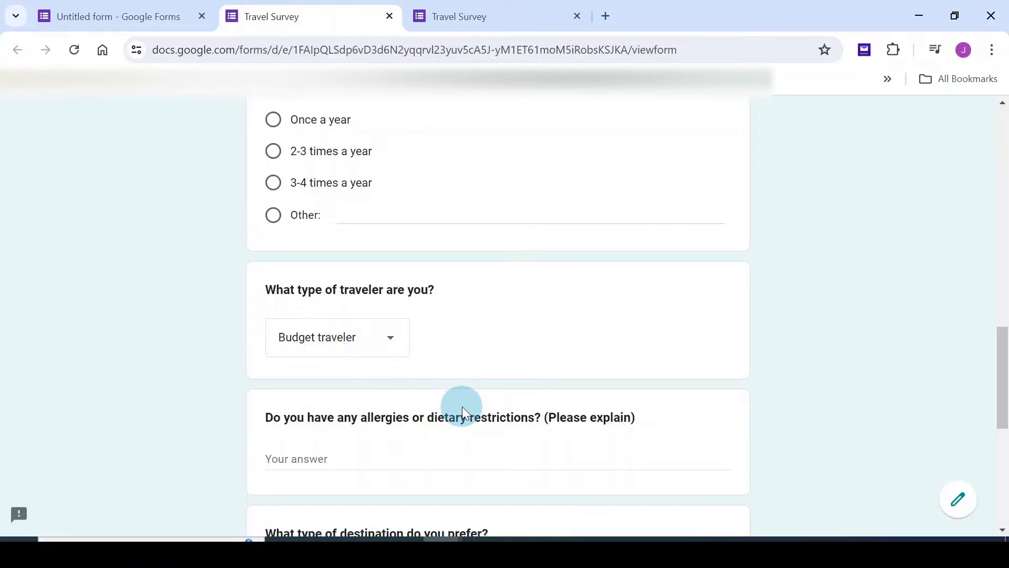
{"action": "left_click", "coordinate": [500, 10]}
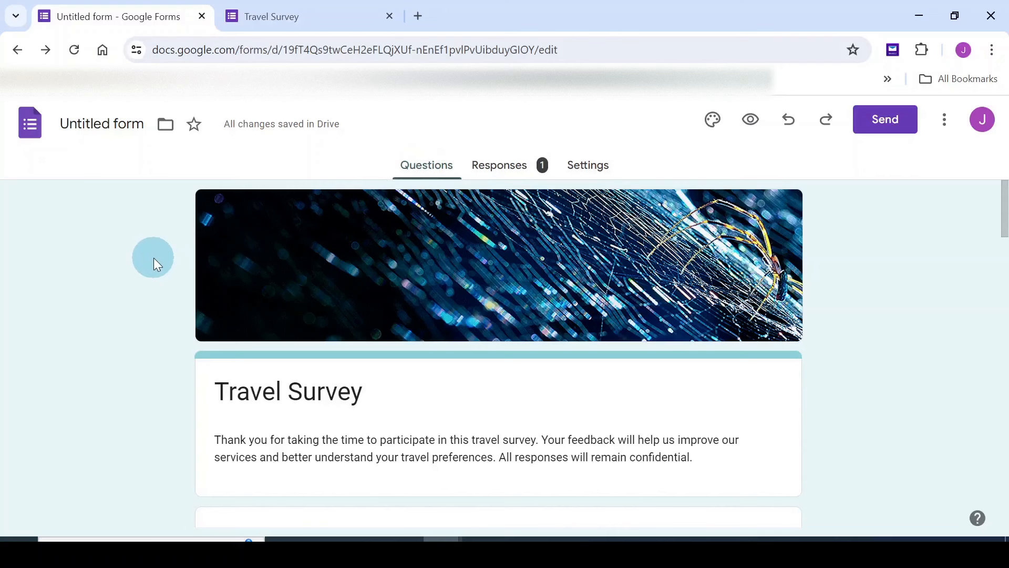
Open the Send form options and display the survey's full viewform share link
{"action": "scroll", "coordinate": [156, 265], "scroll_direction": "down", "scroll_amount": 1}
{"action": "scroll", "coordinate": [156, 265], "scroll_direction": "up", "scroll_amount": 1}
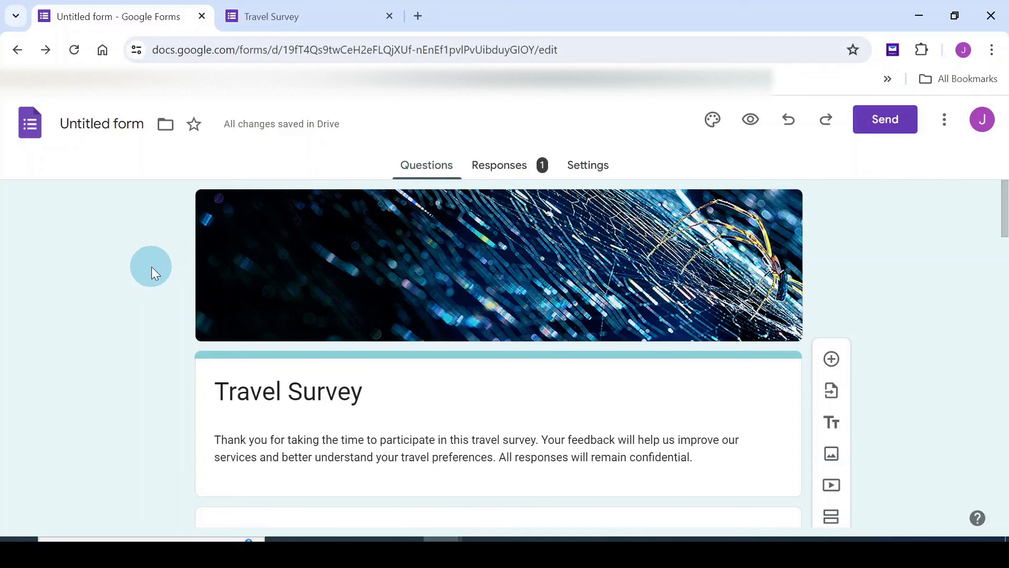
{"action": "left_click", "coordinate": [883, 128]}
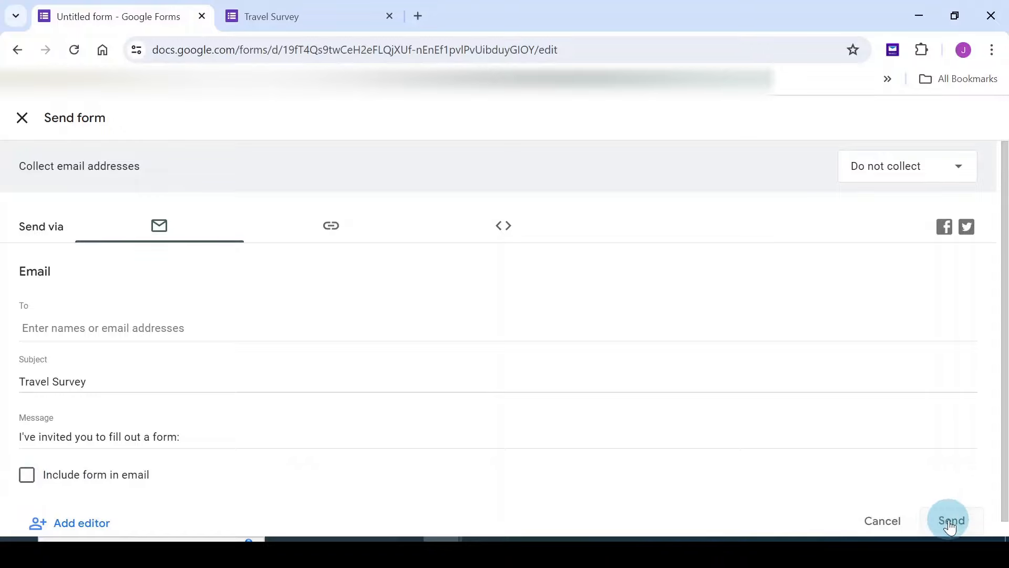
{"action": "left_click", "coordinate": [334, 230]}
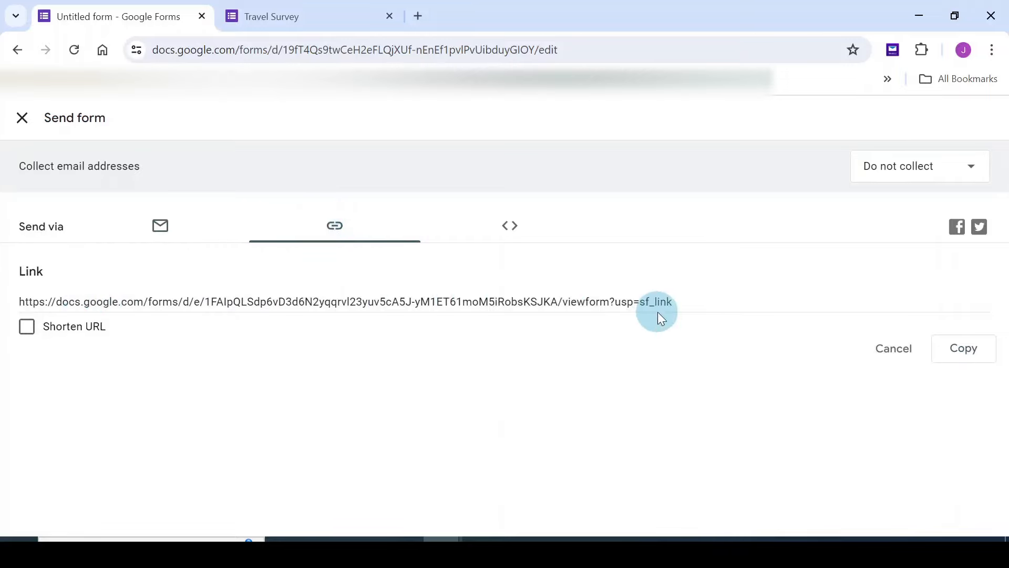
Enable Shorten URL to get a forms.gle link, then close the Send form dialog
{"action": "left_click", "coordinate": [25, 328]}
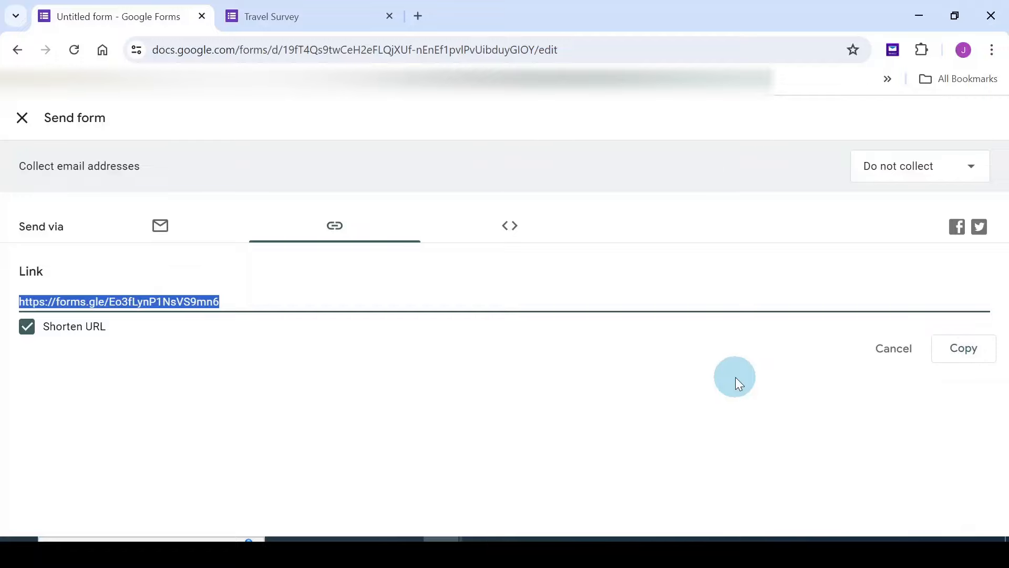
{"action": "left_click", "coordinate": [17, 50]}
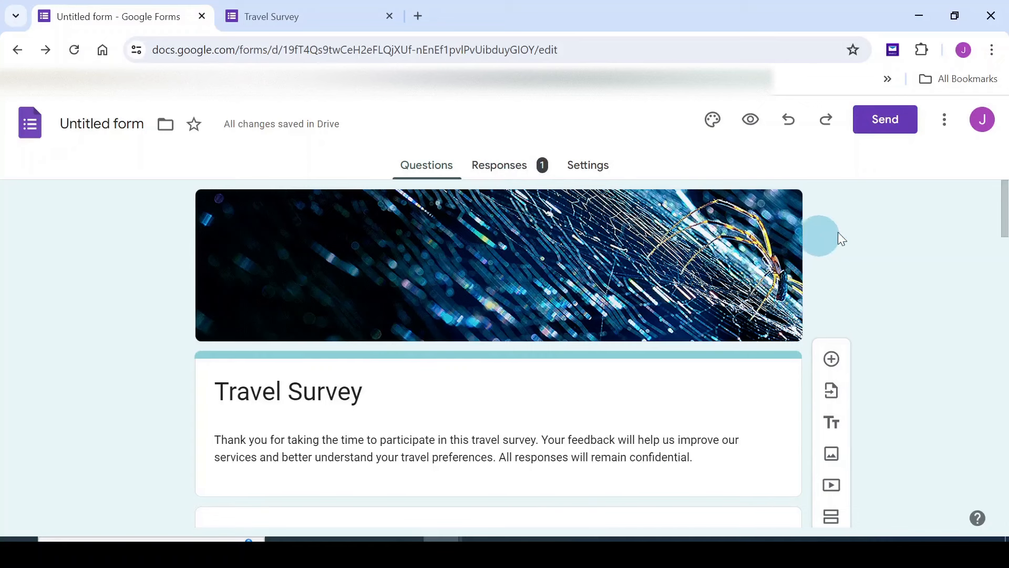
{"action": "left_click", "coordinate": [945, 127]}
{"action": "left_click", "coordinate": [917, 156]}
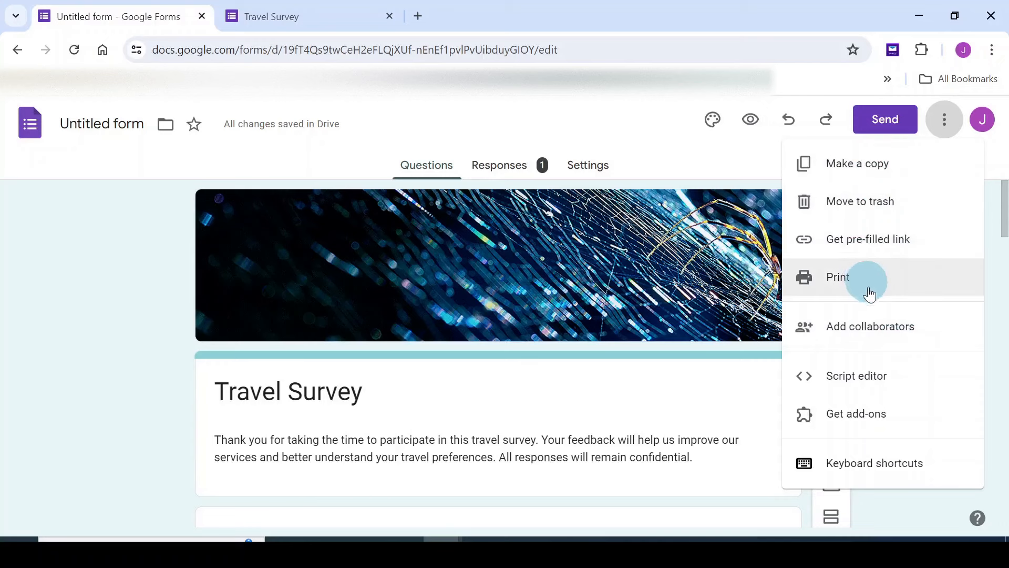
{"action": "left_click", "coordinate": [649, 147]}
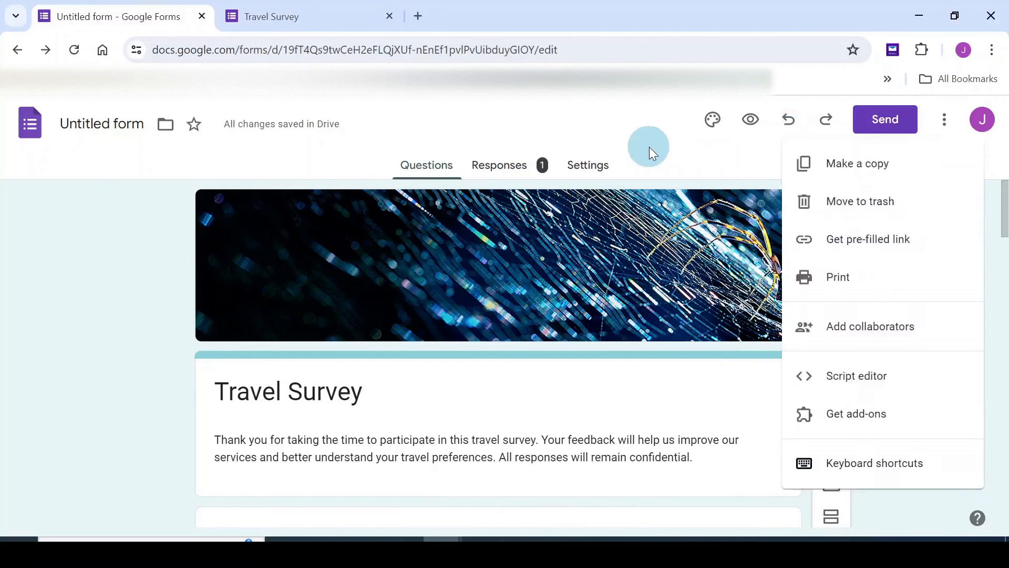
{"action": "left_click", "coordinate": [648, 147]}
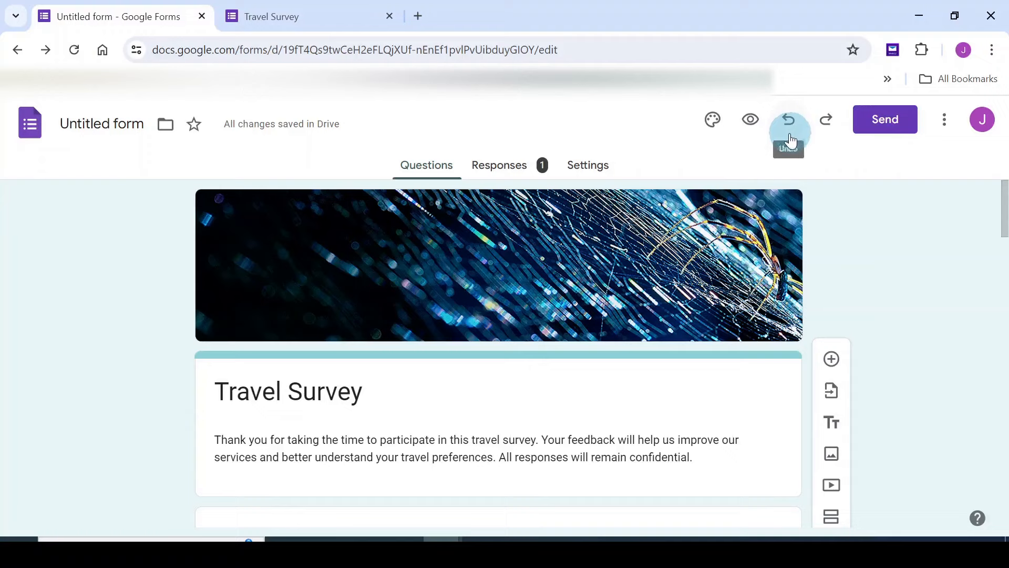